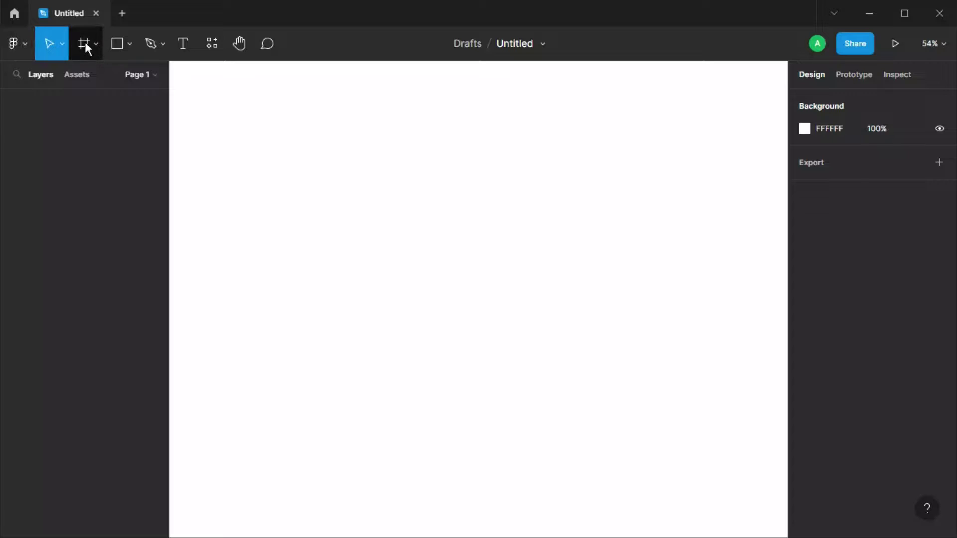
- Add a 390×844 iPhone 14 frame with a solid 000000 black fill and corner radius 30
left_click(86, 44)
left_click(828, 145)
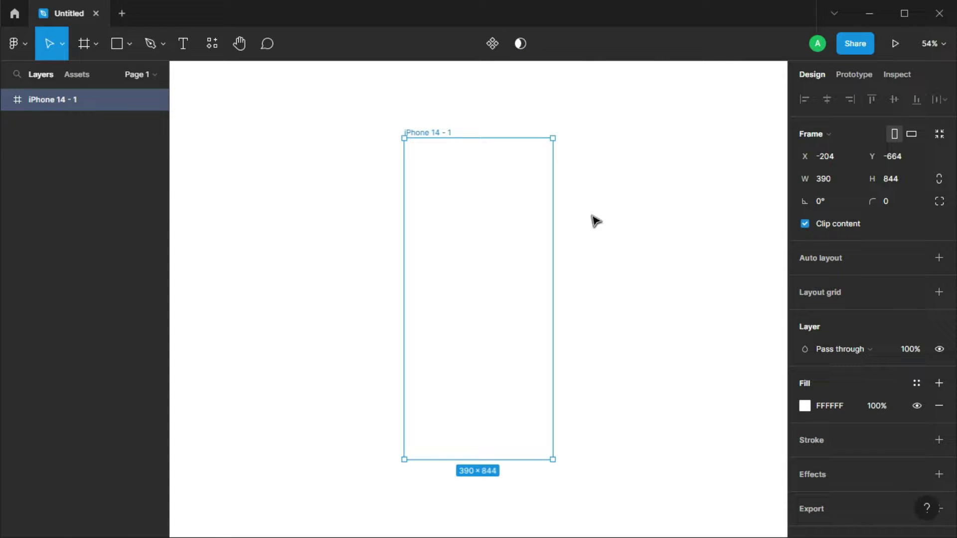
left_click(804, 406)
left_click_drag(636, 331, 604, 389)
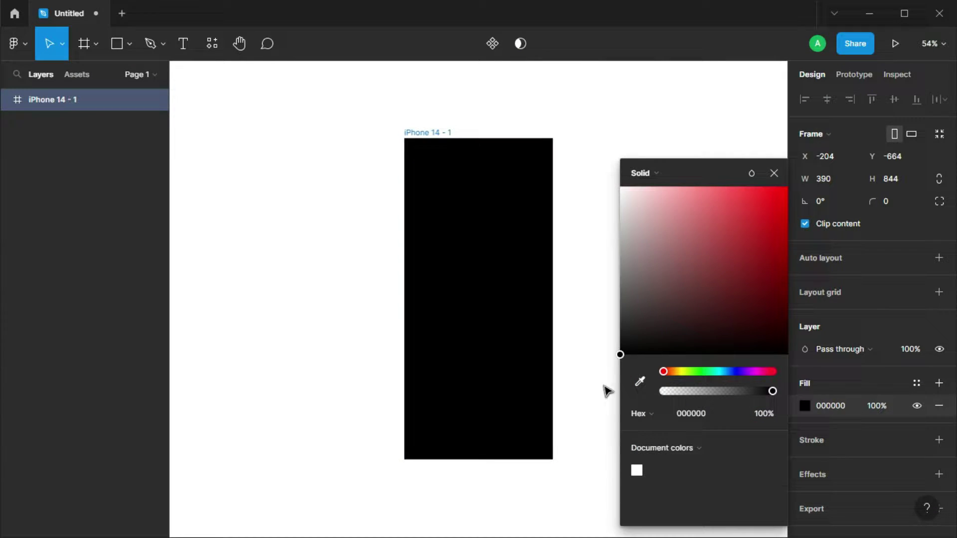
left_click(775, 174)
type("30")
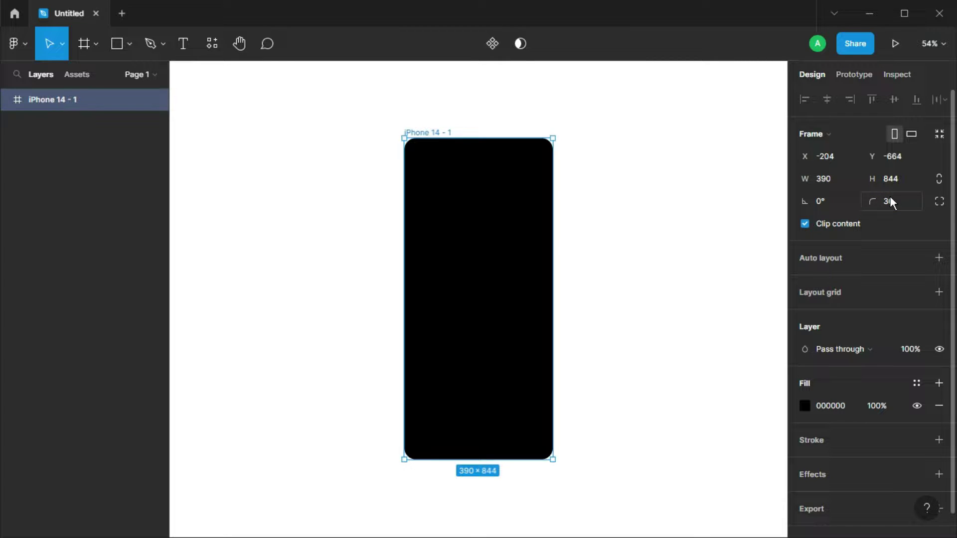
scroll(554, 222, "up", 3)
scroll(553, 222, "up", 2)
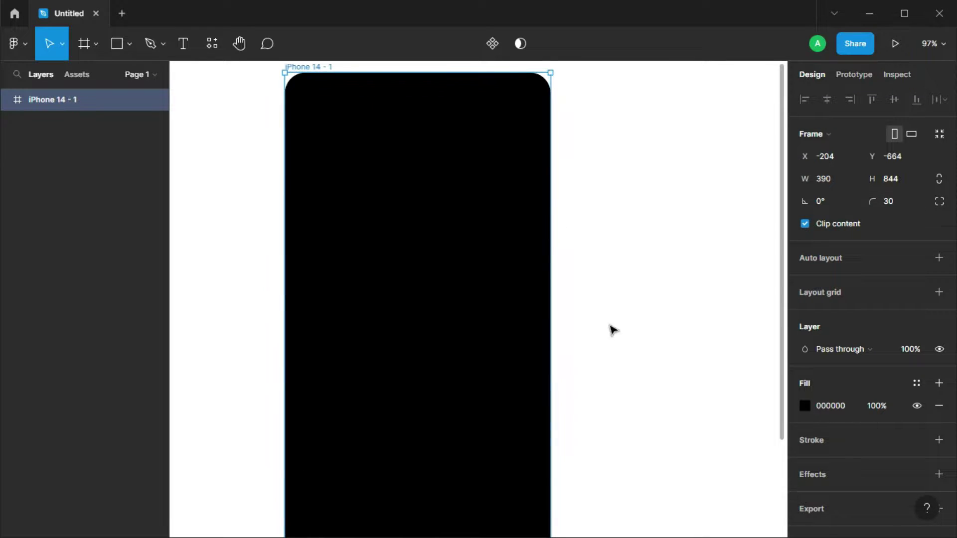
left_click_drag(786, 294, 785, 267)
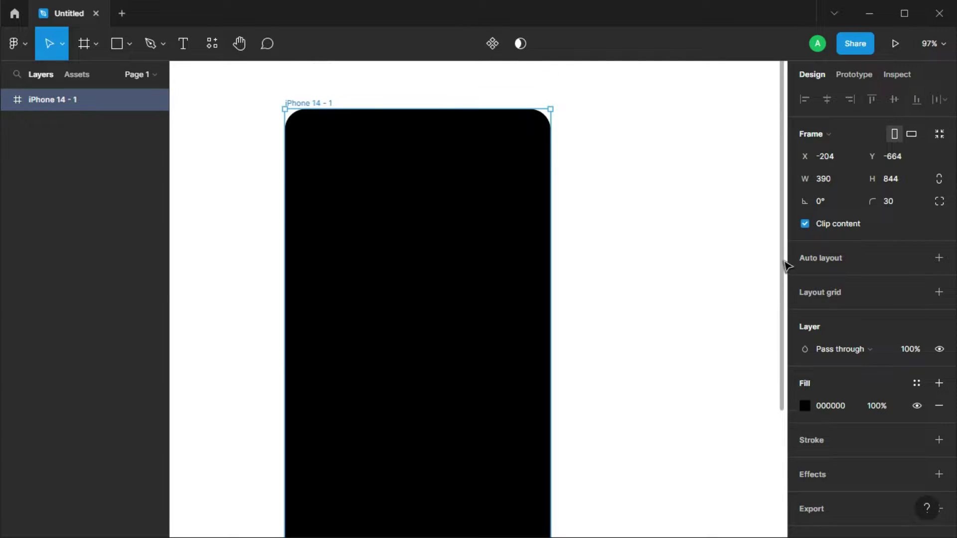
- Import the undraw_team_up SVG from Downloads and position it in the frame's upper part
left_click(24, 41)
left_click(186, 167)
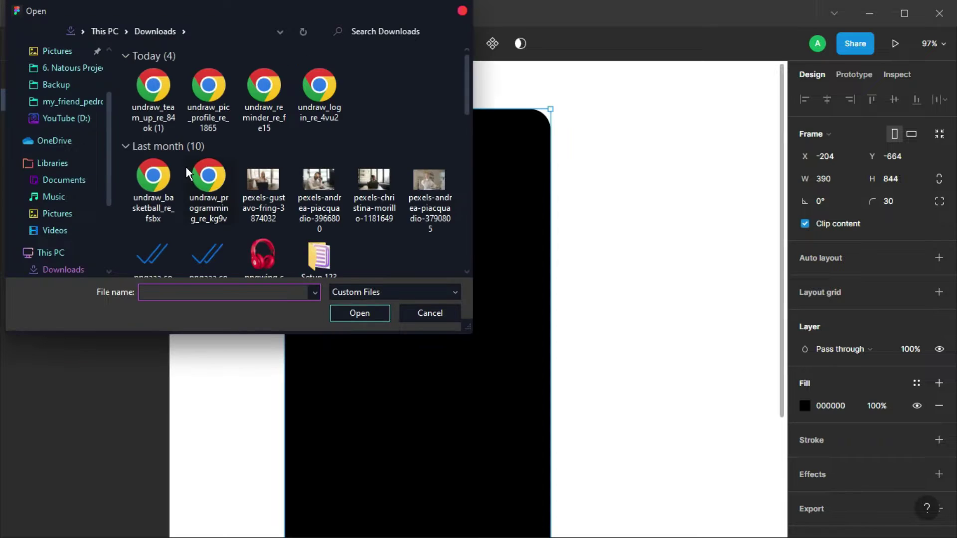
double_click(167, 95)
left_click_drag(321, 152, 509, 303)
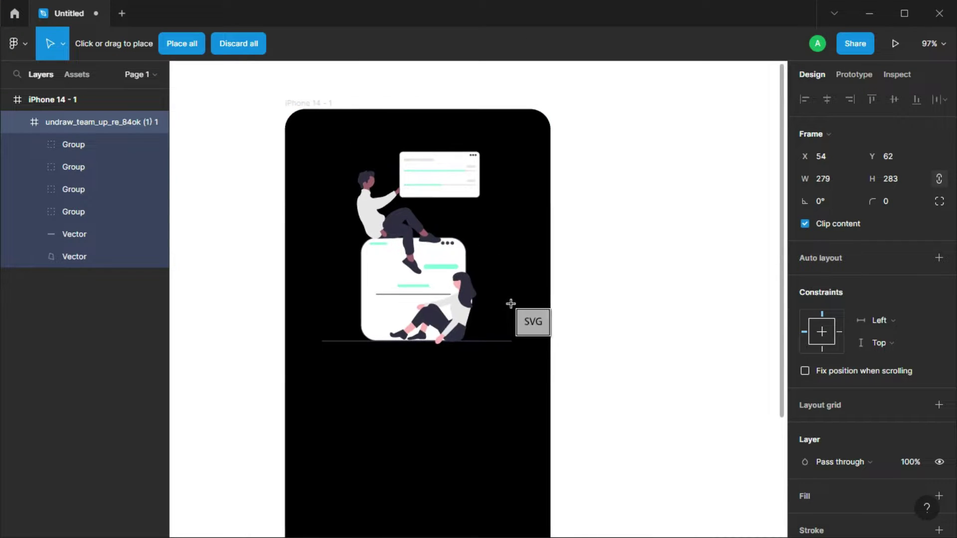
left_click(22, 122)
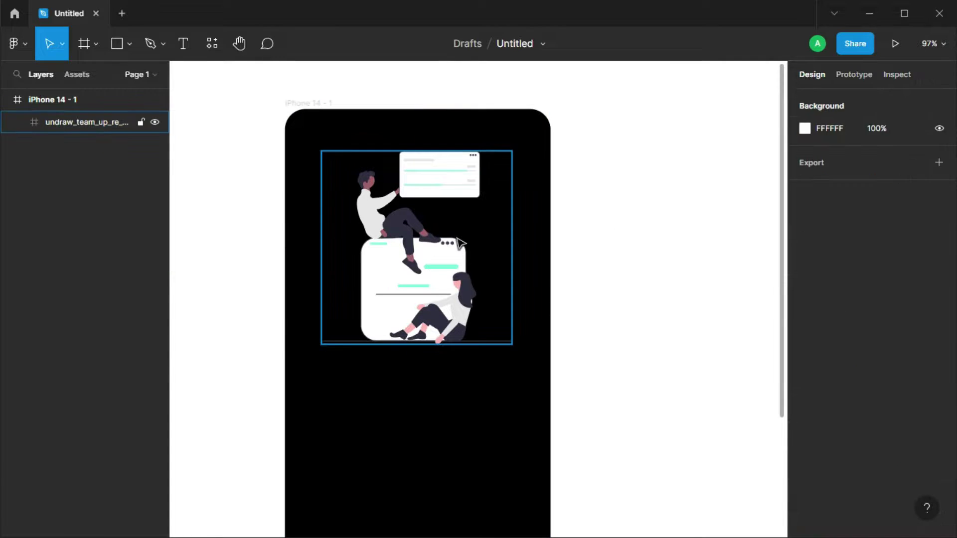
left_click_drag(431, 242, 432, 238)
- Type the heading 'Enterprise team collaboration' below the illustration, set to Semi Bold, size 32
scroll(675, 239, "down", 2)
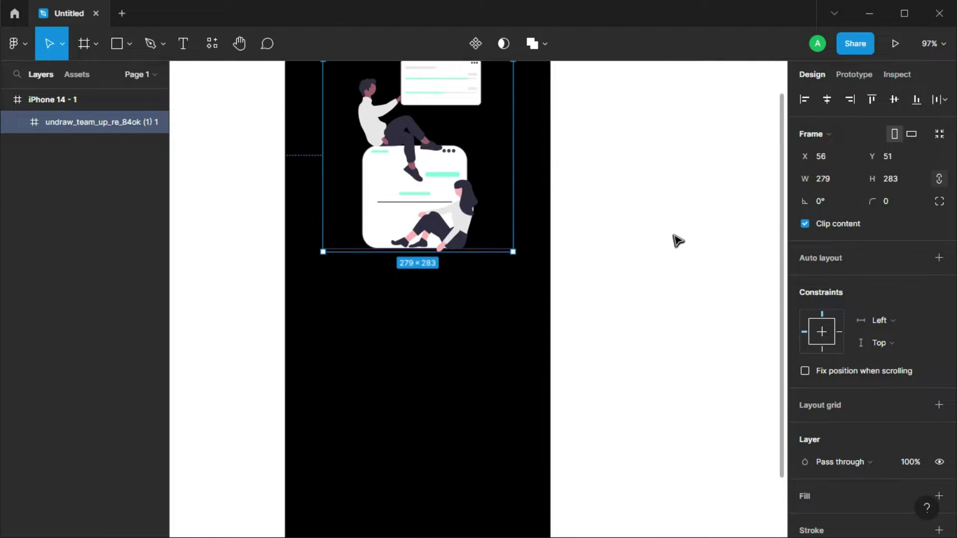
scroll(677, 240, "down", 3)
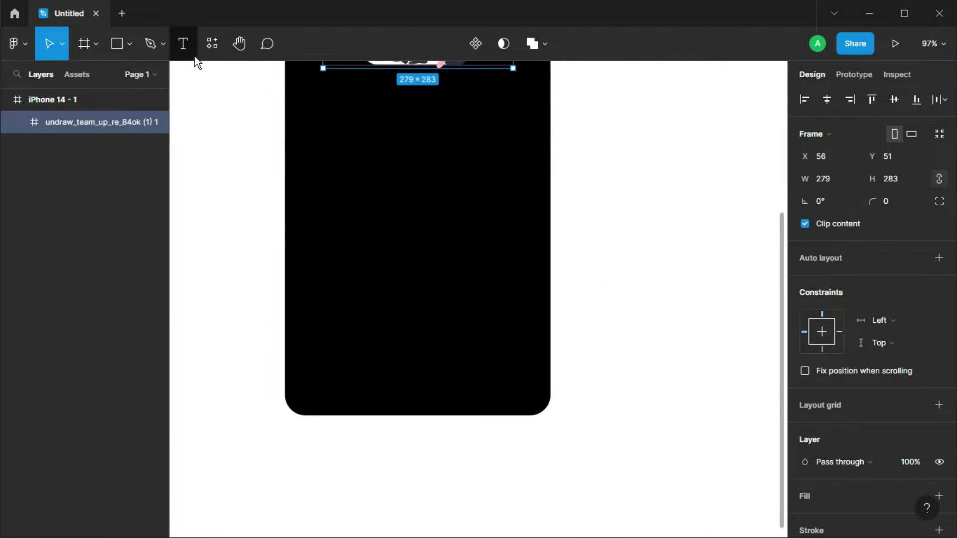
left_click(183, 46)
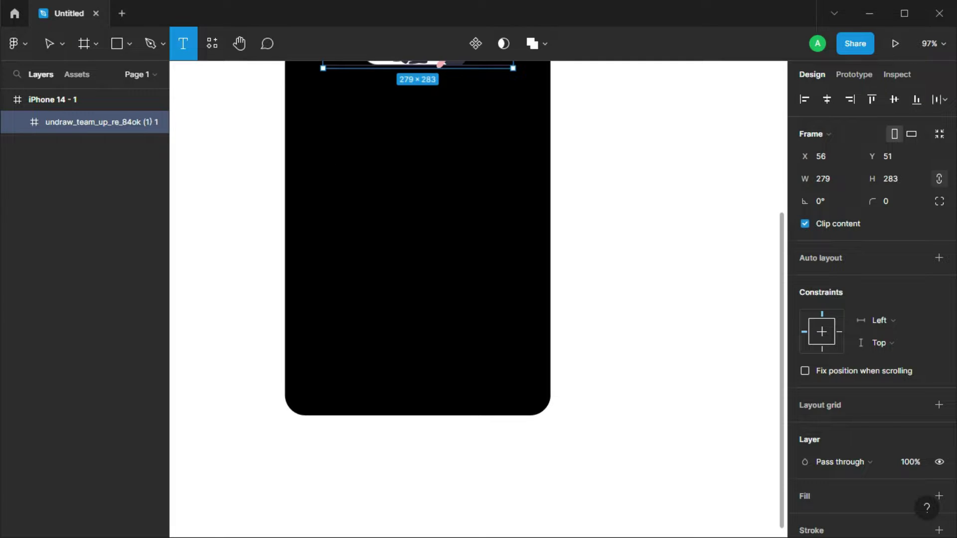
left_click(413, 168)
type("Enterpri")
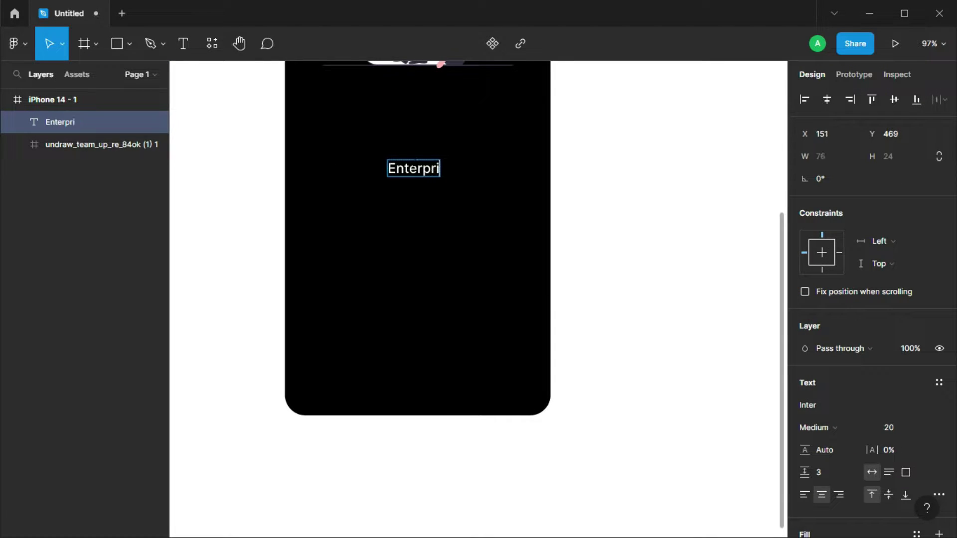
type("se tea")
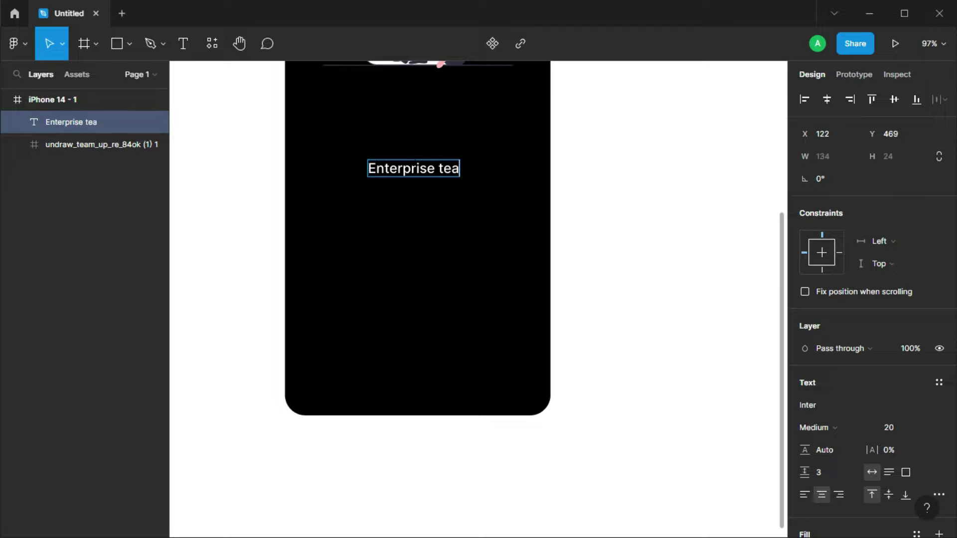
type("m")
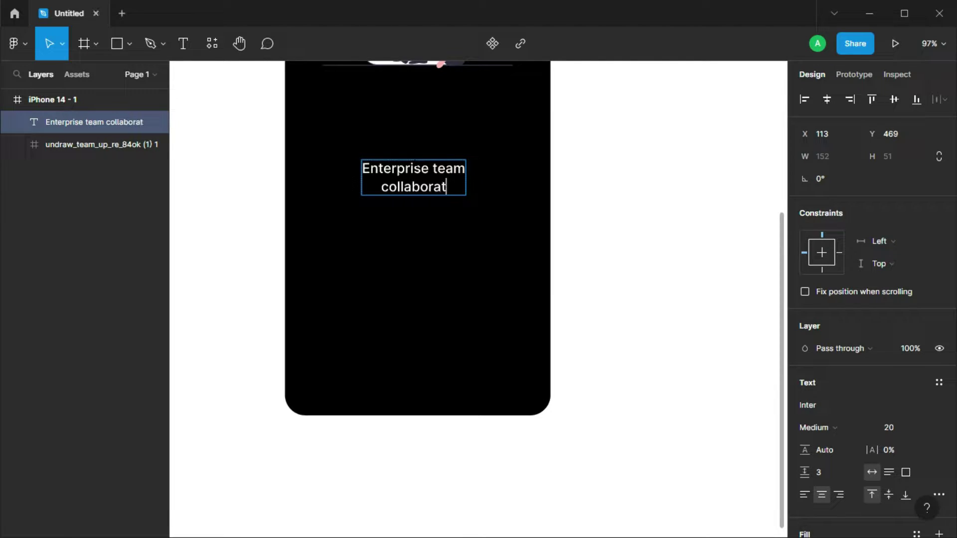
type("ion")
key("ctrl+shift+Left")
key("ctrl+shift+Left")
key("ctrl+shift+Left")
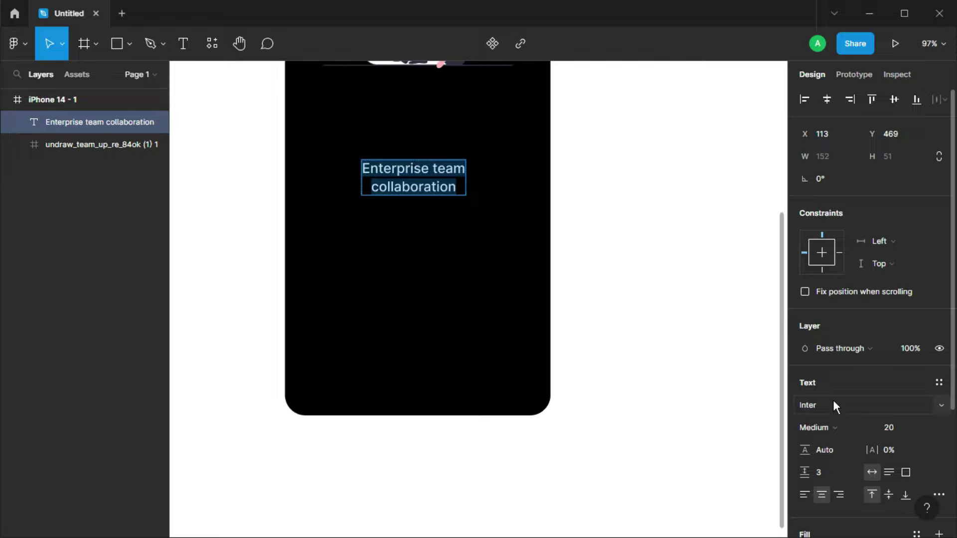
left_click(867, 428)
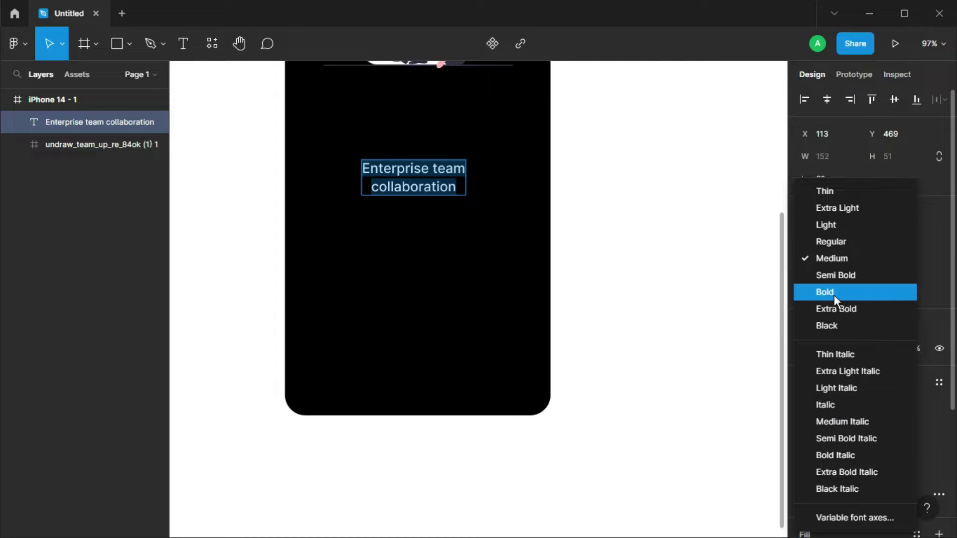
left_click(832, 276)
left_click(890, 427)
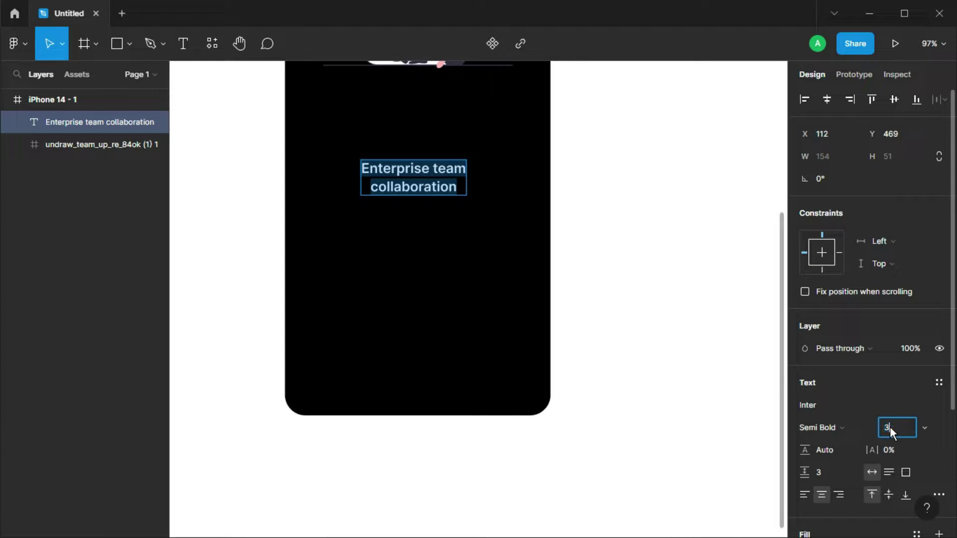
type("2")
key("Return")
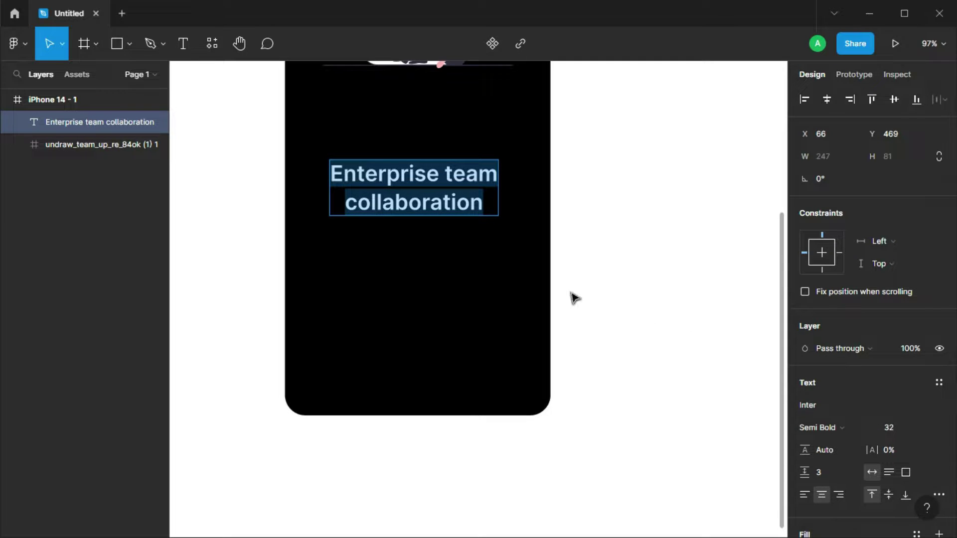
- Add the heading's closing period, switch it to Poppins, and move it up under the illustration
key("End")
type(".")
key("shift+Left")
key("shift+Left")
key("shift+Left")
key("shift+Left")
key("shift+Left")
key("shift+Left")
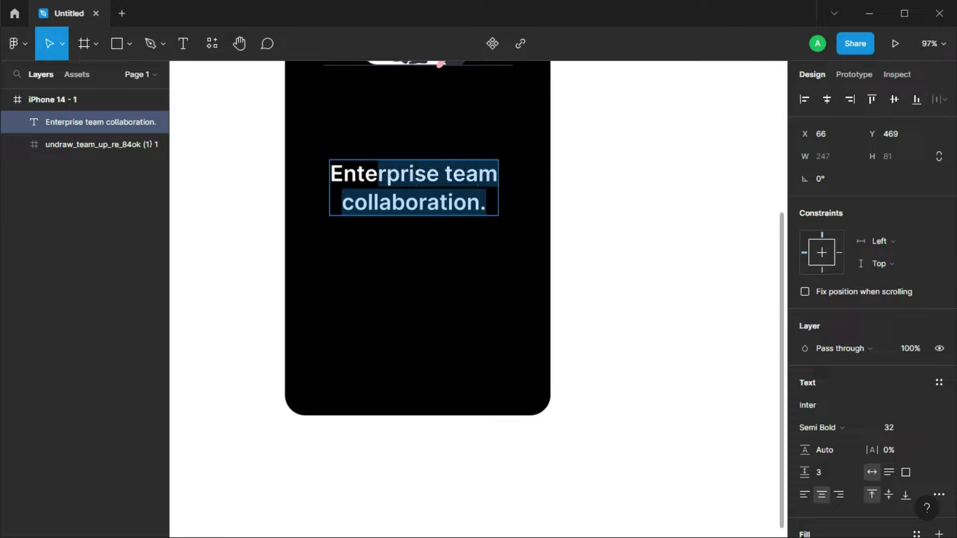
key("shift+Left")
key("shift+Left")
key("shift+Left")
left_click(950, 410)
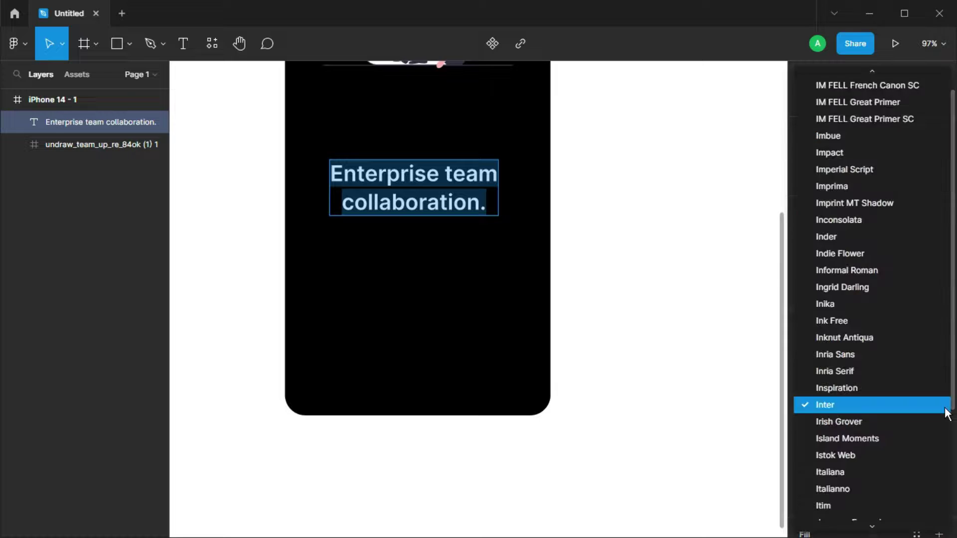
scroll(946, 407, "down", 15)
scroll(946, 406, "down", 5)
left_click(946, 406)
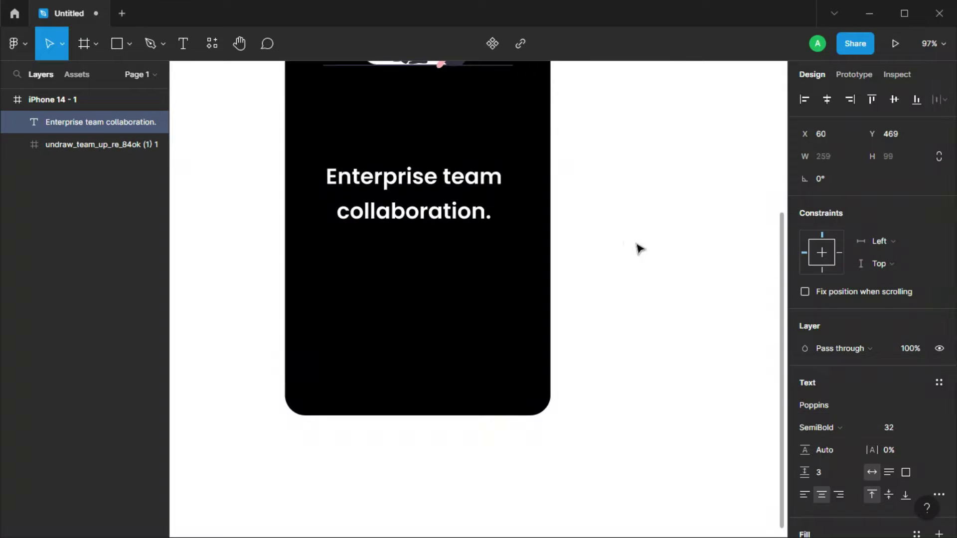
left_click_drag(415, 205, 416, 173)
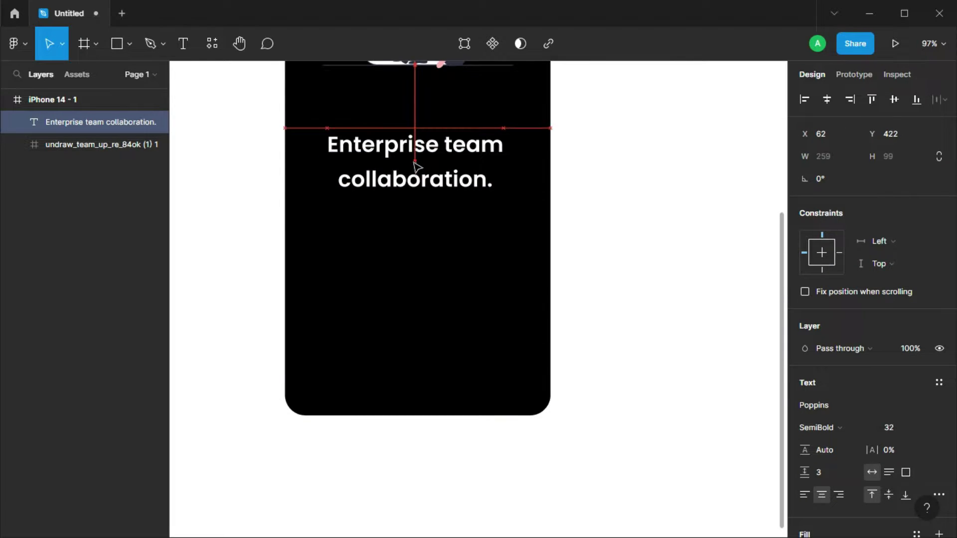
scroll(623, 170, "up", 3)
scroll(624, 170, "down", 4)
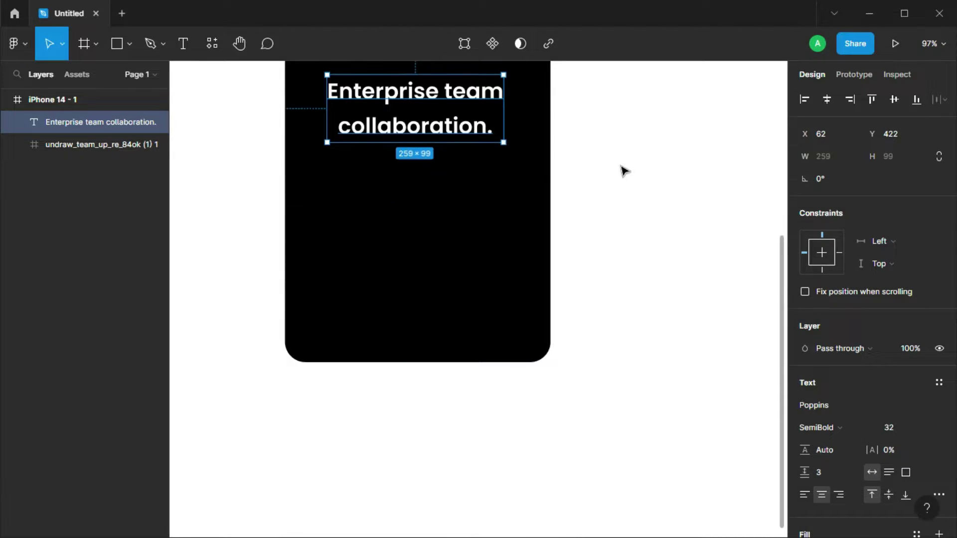
left_click(634, 180)
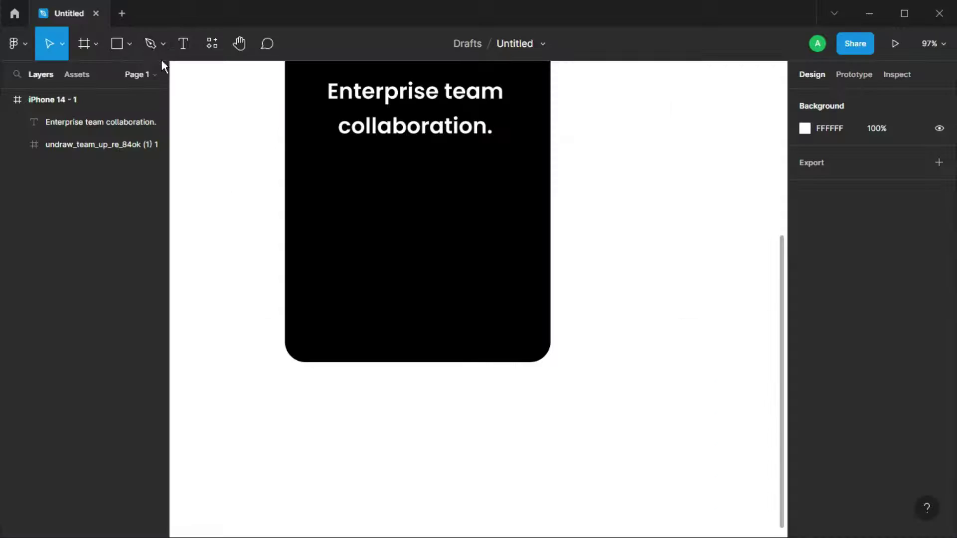
- Paste the Lorem Ipsum paragraph at size 16 Medium, narrow it to wrap, and centre it under the heading
left_click(183, 43)
left_click(381, 181)
key("ctrl+v")
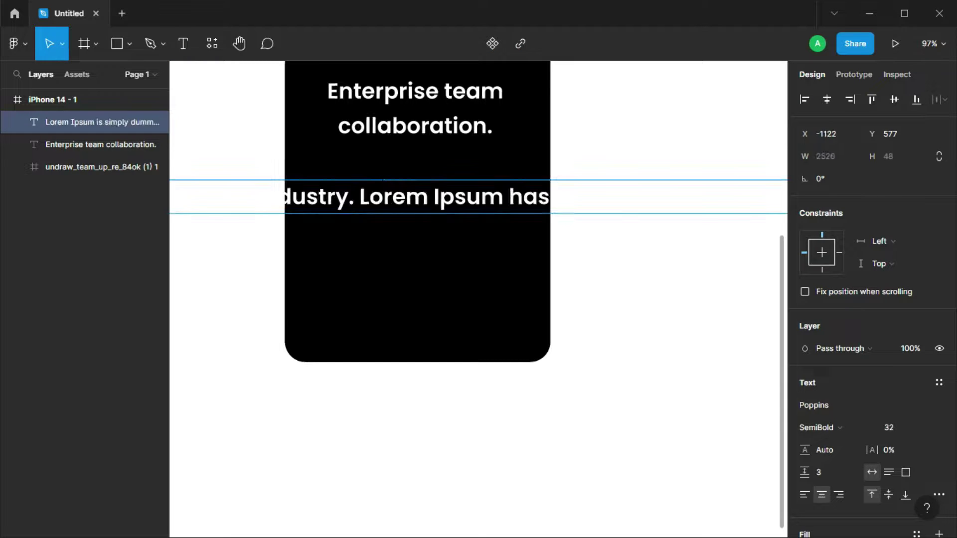
key("ctrl+a")
left_click(898, 428)
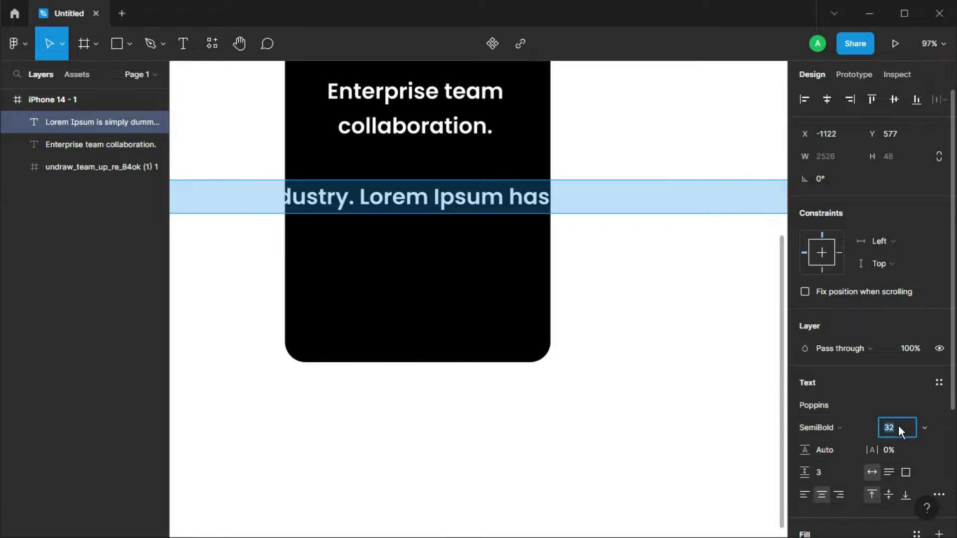
type("6")
key("Return")
left_click(850, 426)
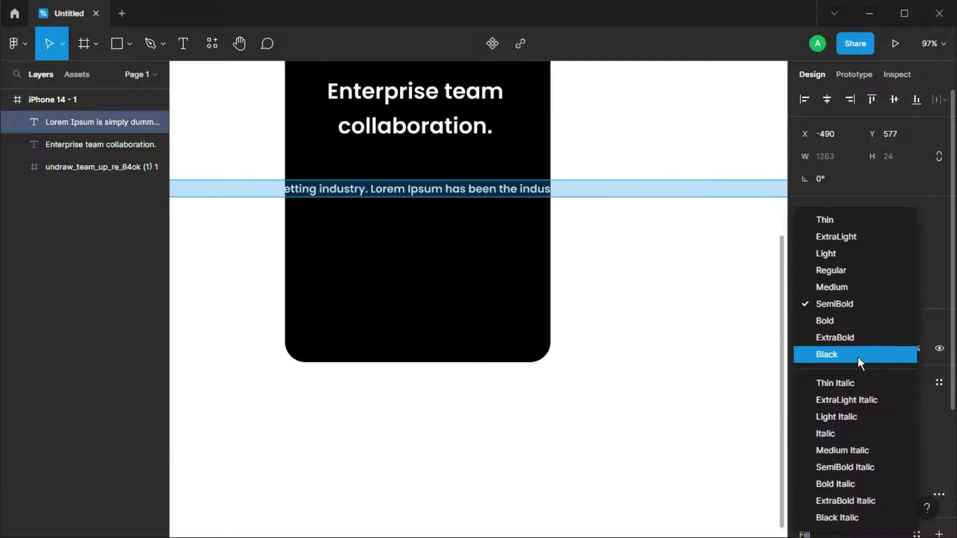
left_click(834, 289)
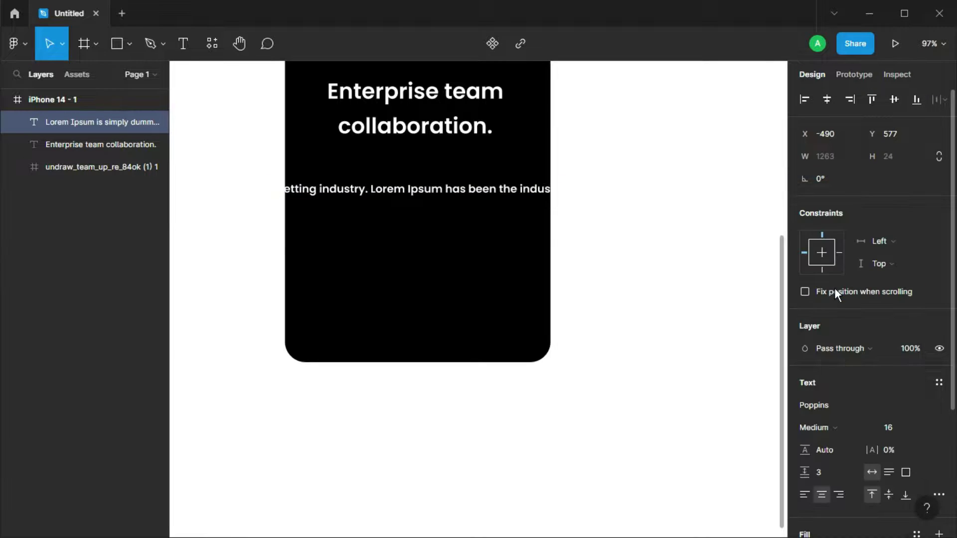
left_click_drag(371, 189, 441, 207)
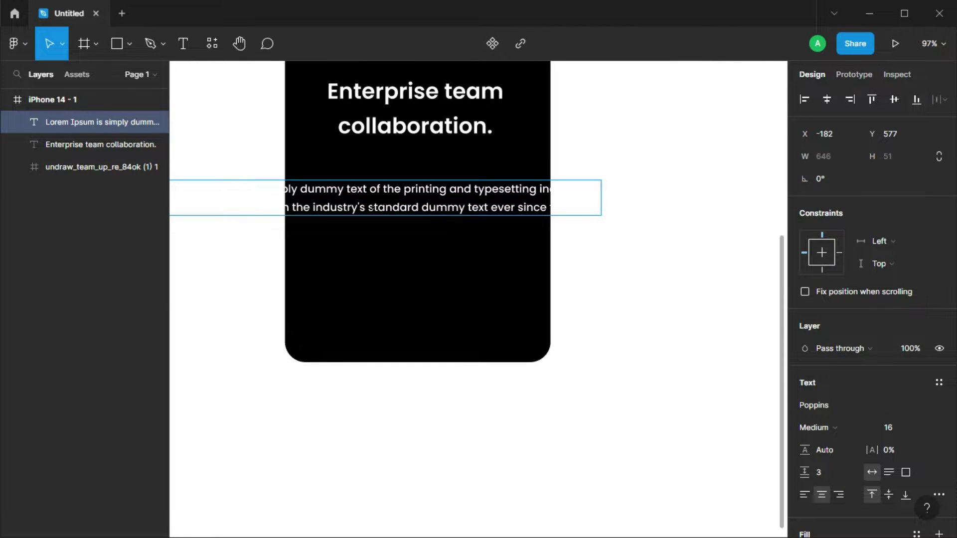
left_click_drag(602, 207, 498, 207)
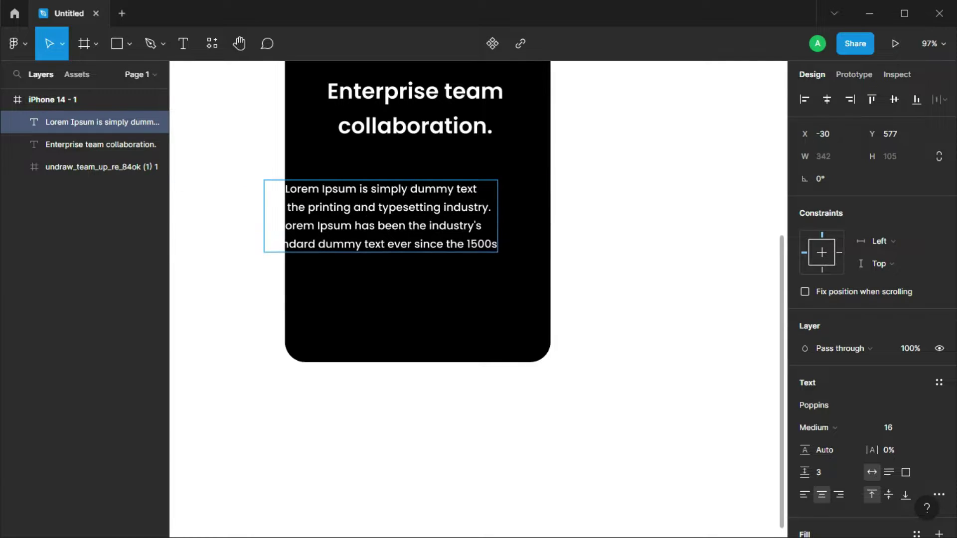
left_click_drag(382, 220, 399, 192)
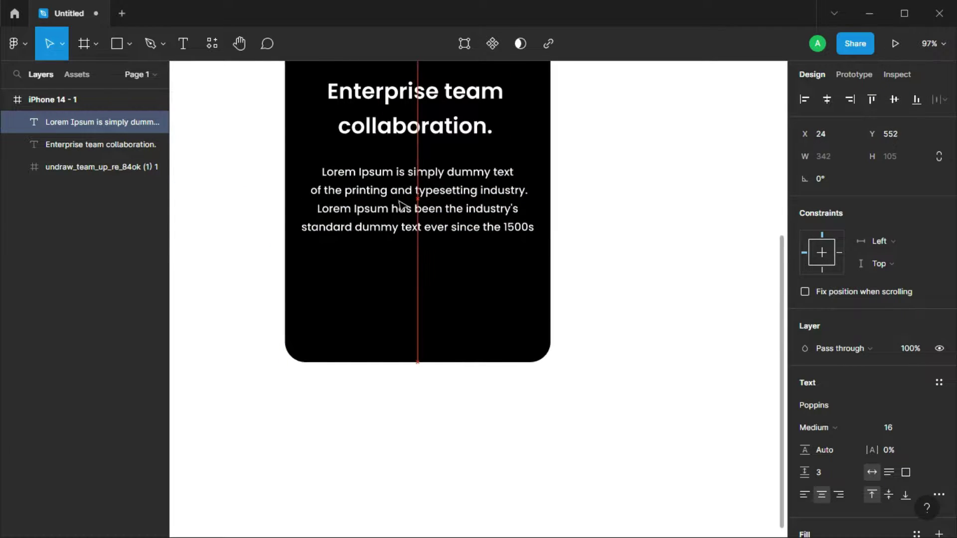
- Set the heading's line height to 0
left_click(438, 128)
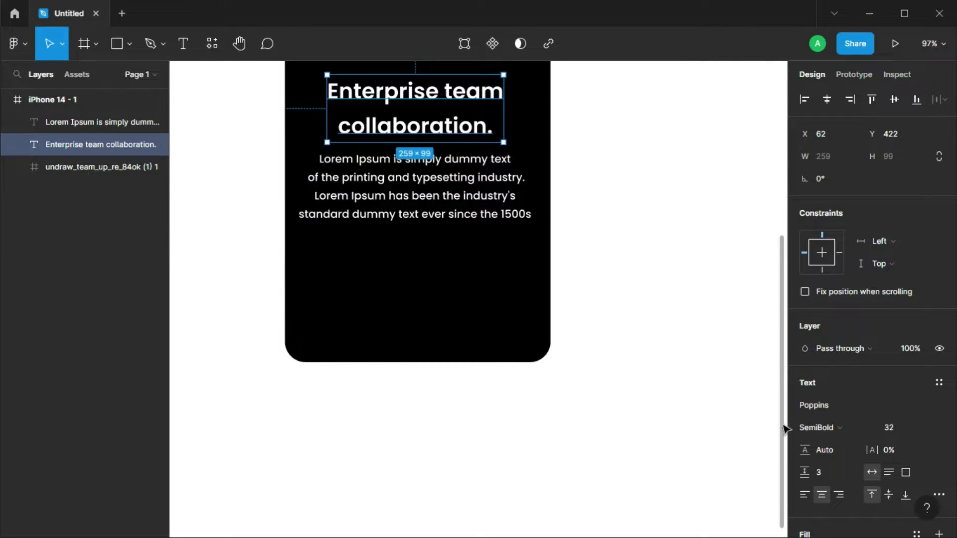
left_click(821, 471)
type("0")
key("Return")
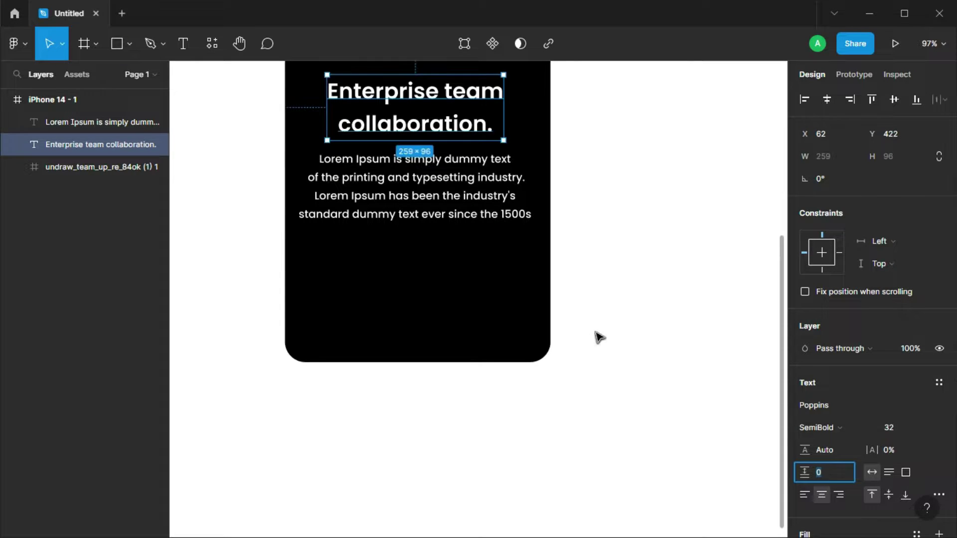
- Colour the paragraph light grey A7A3A3 and nudge it slightly up and right
left_click(419, 195)
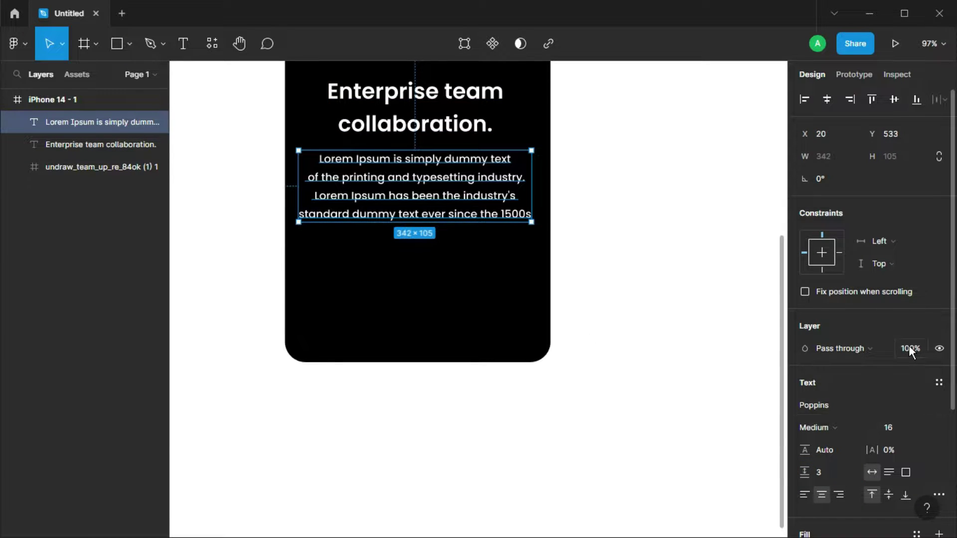
scroll(908, 346, "down", 3)
left_click(804, 396)
left_click_drag(630, 220, 623, 244)
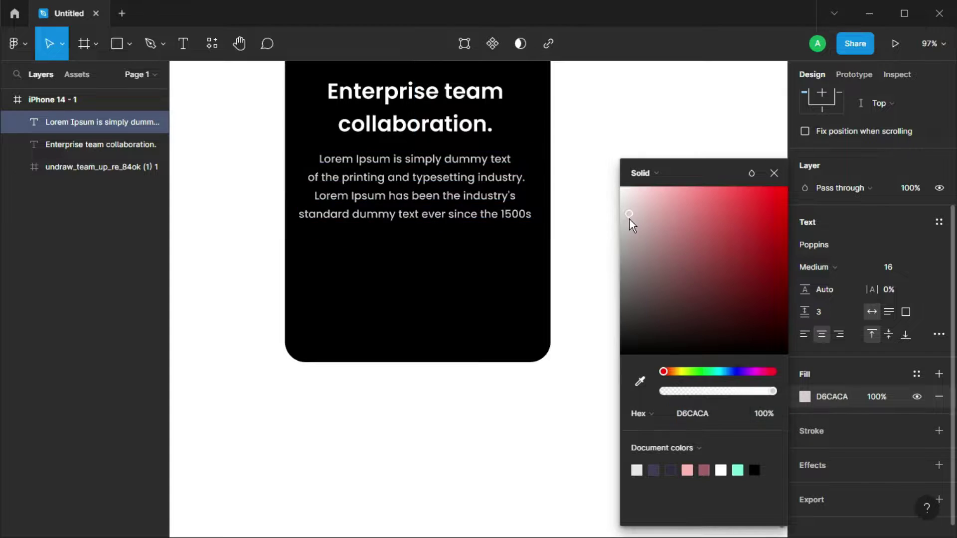
left_click(775, 173)
left_click(411, 312)
left_click_drag(421, 199, 423, 188)
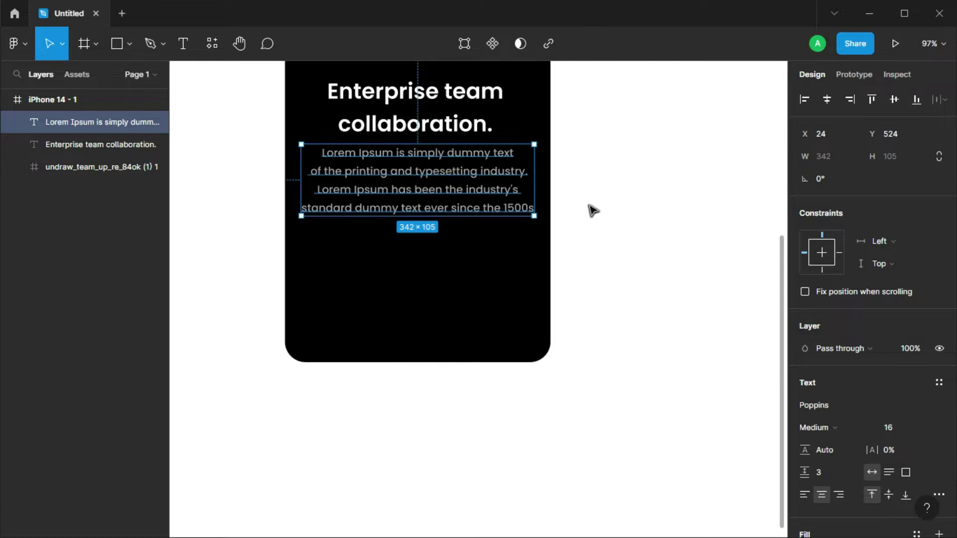
left_click(609, 210)
left_click(128, 43)
- Draw a 333×65 bar near the phone's bottom with corner radius 25
scroll(367, 209, "down", 1)
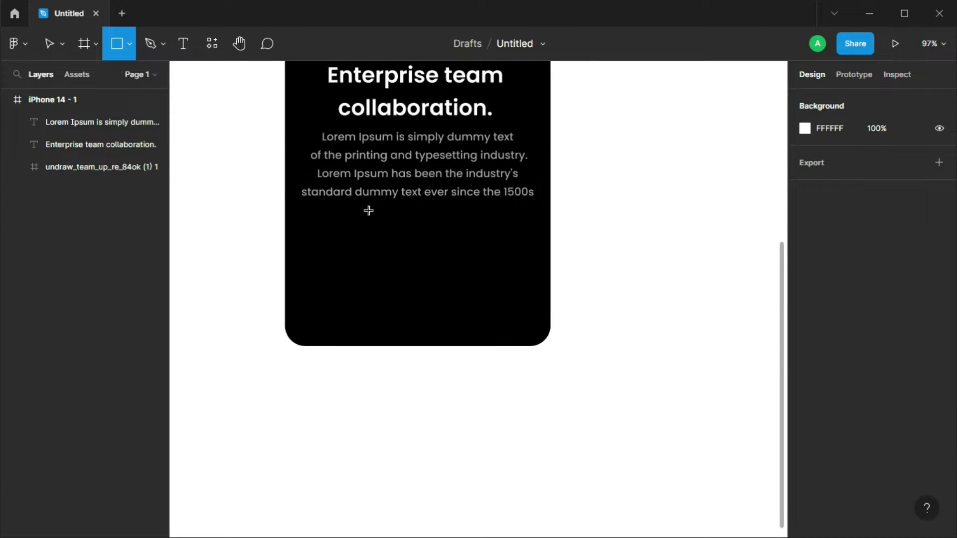
scroll(333, 201, "down", 3)
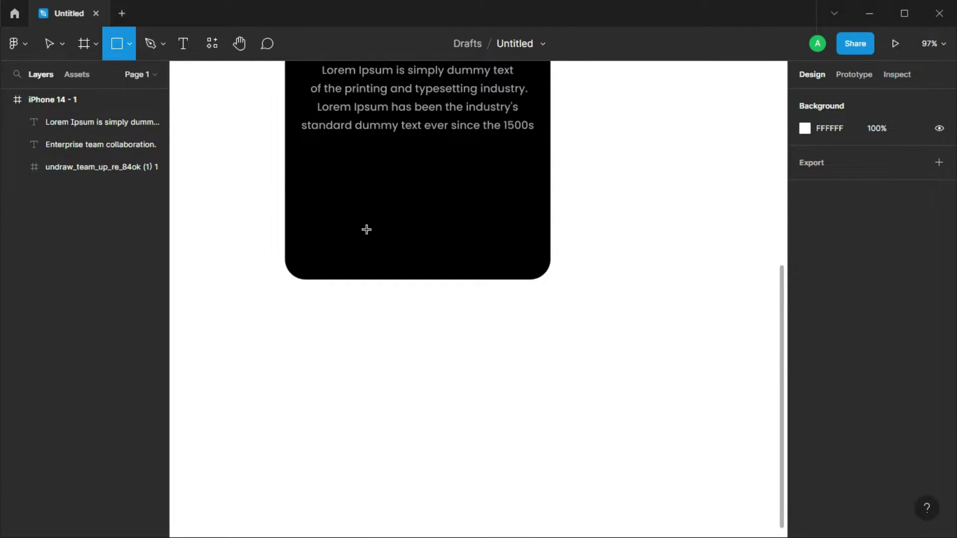
left_click_drag(309, 199, 535, 239)
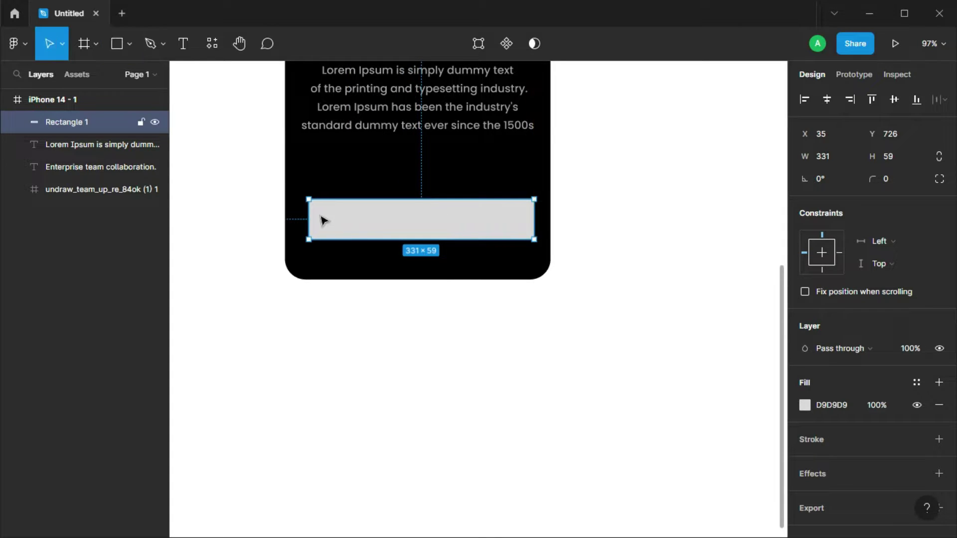
left_click_drag(406, 227, 404, 225)
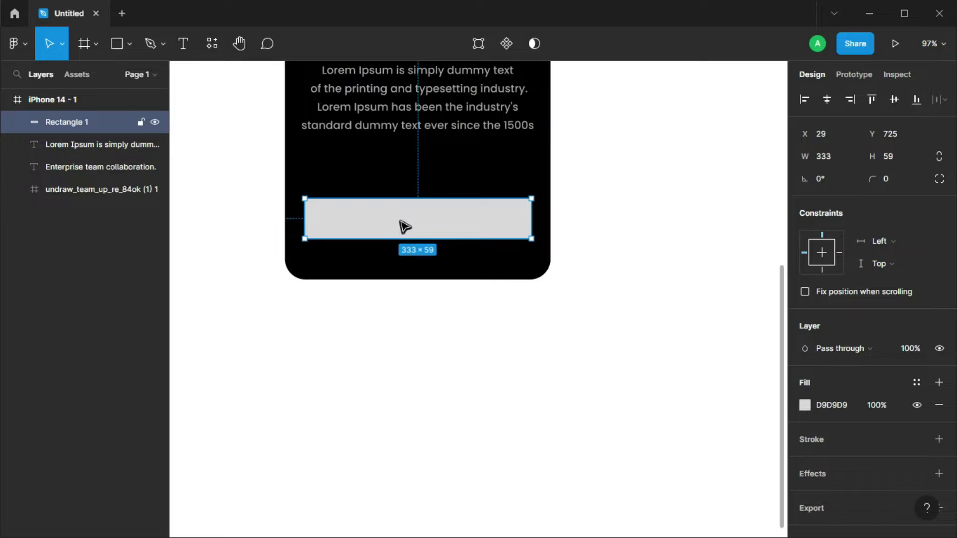
left_click_drag(435, 239, 435, 243)
left_click(895, 176)
type("2")
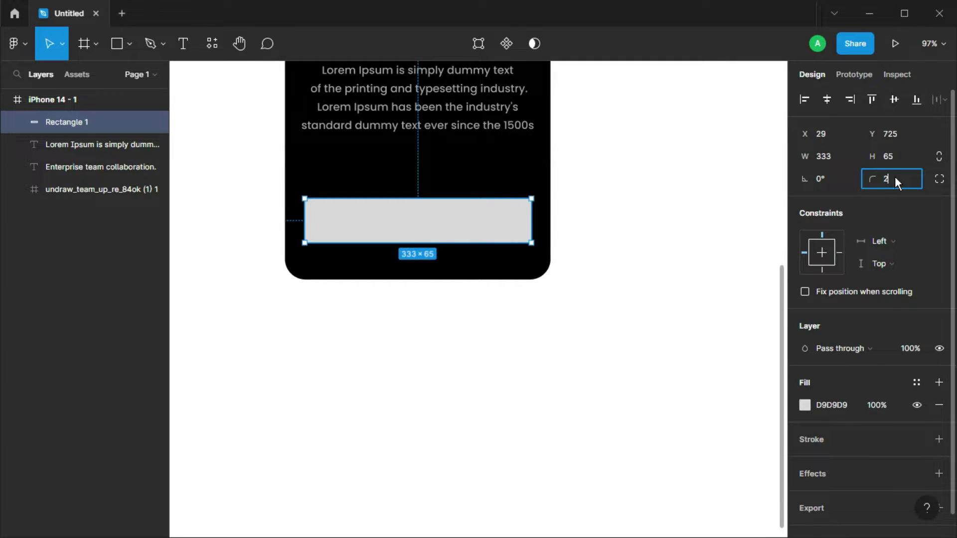
type("5")
key("Return")
- Fill the bar dark grey 545454 and duplicate it
left_click(804, 404)
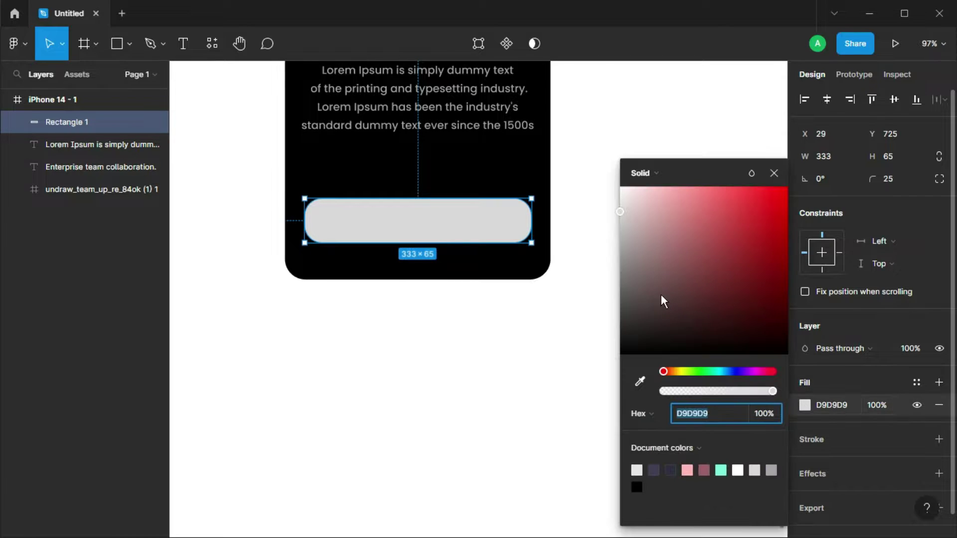
left_click(623, 284)
left_click(419, 216)
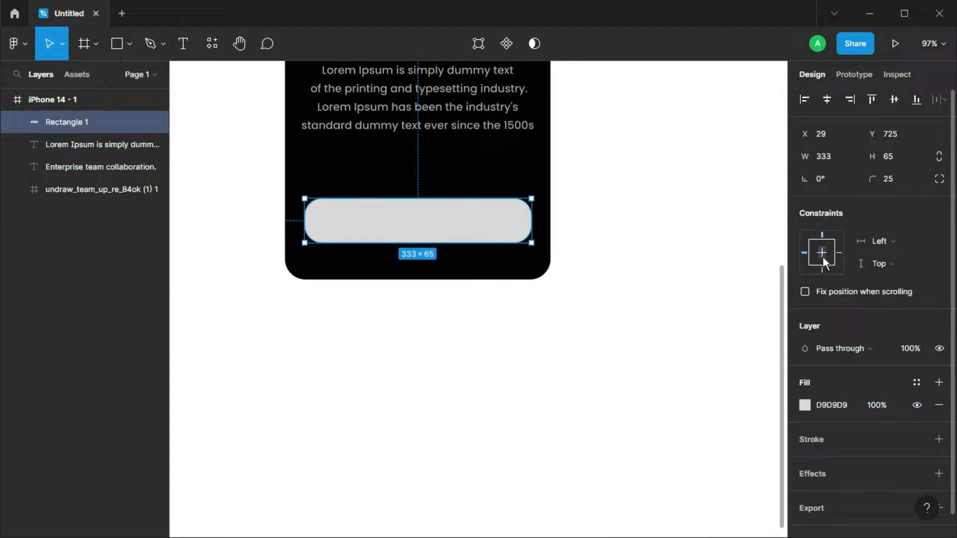
left_click(806, 405)
left_click_drag(627, 297, 620, 301)
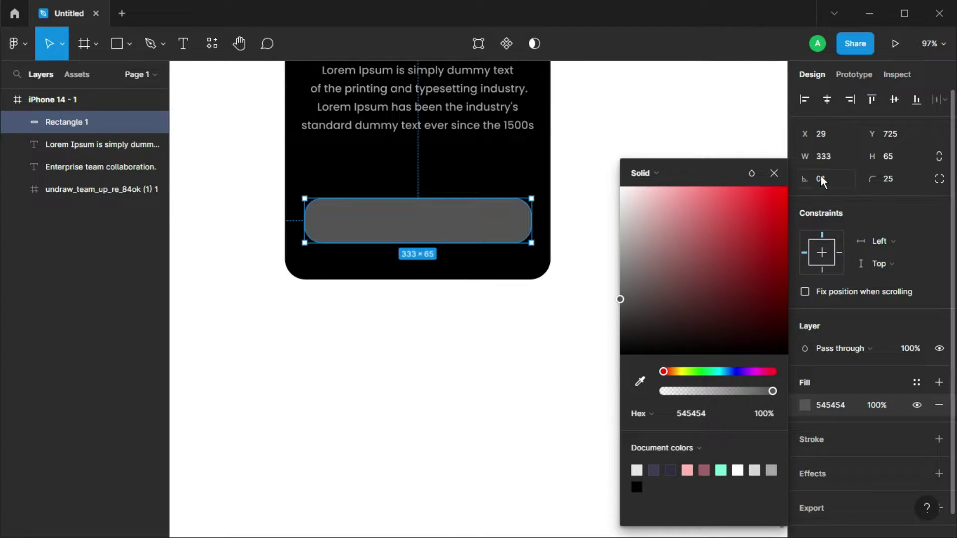
left_click(773, 174)
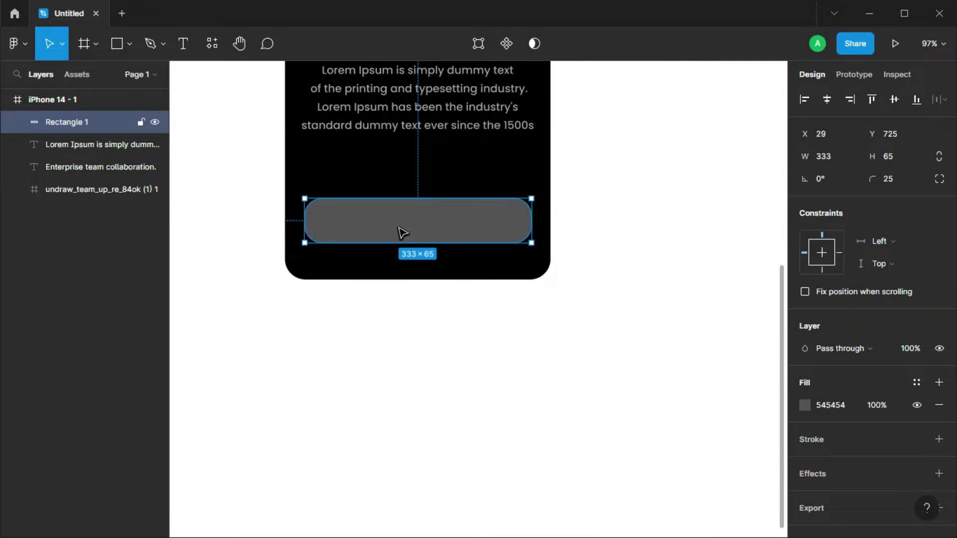
key("ctrl+d")
- Narrow the duplicate to a 177×65 white FFFFFF pill over the grey bar's left end
left_click_drag(532, 222, 425, 222)
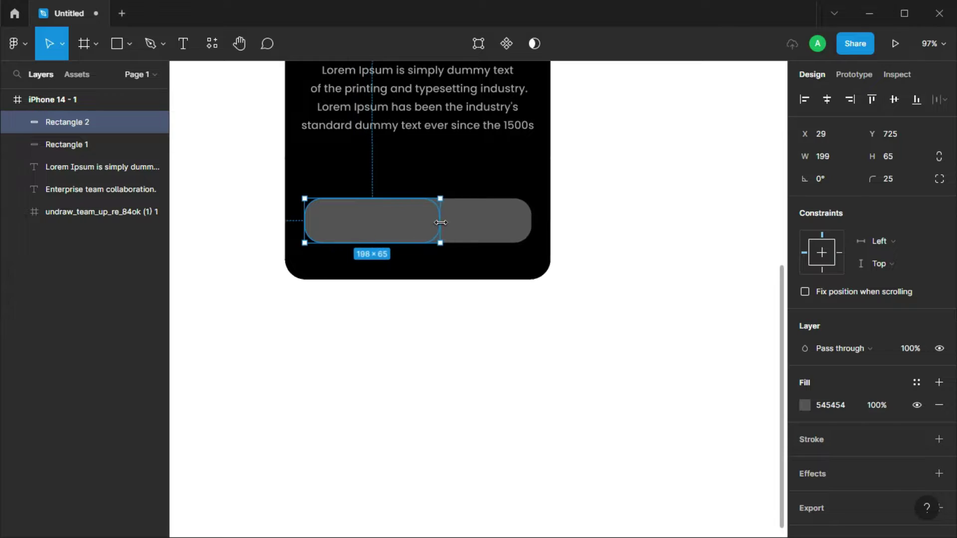
left_click_drag(425, 223, 389, 163)
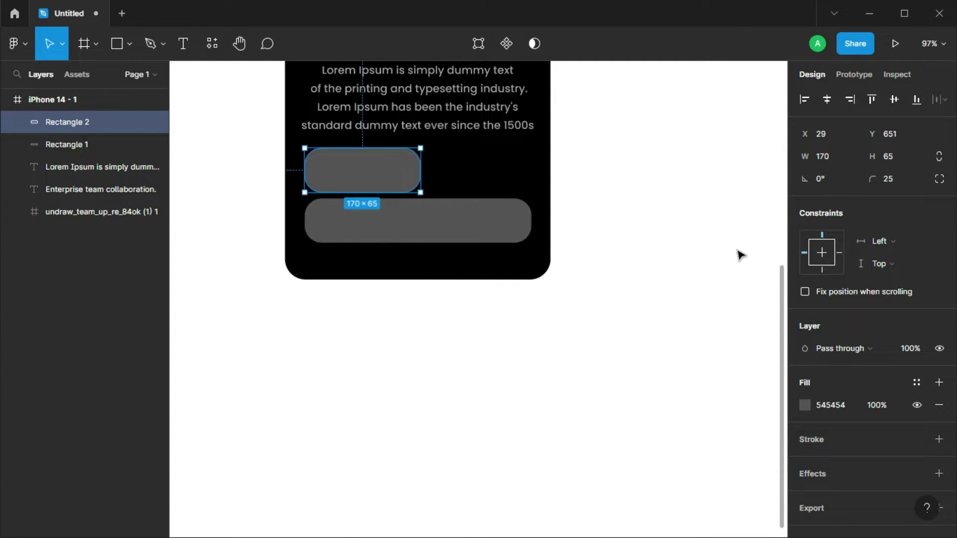
left_click(804, 405)
left_click_drag(629, 202, 614, 188)
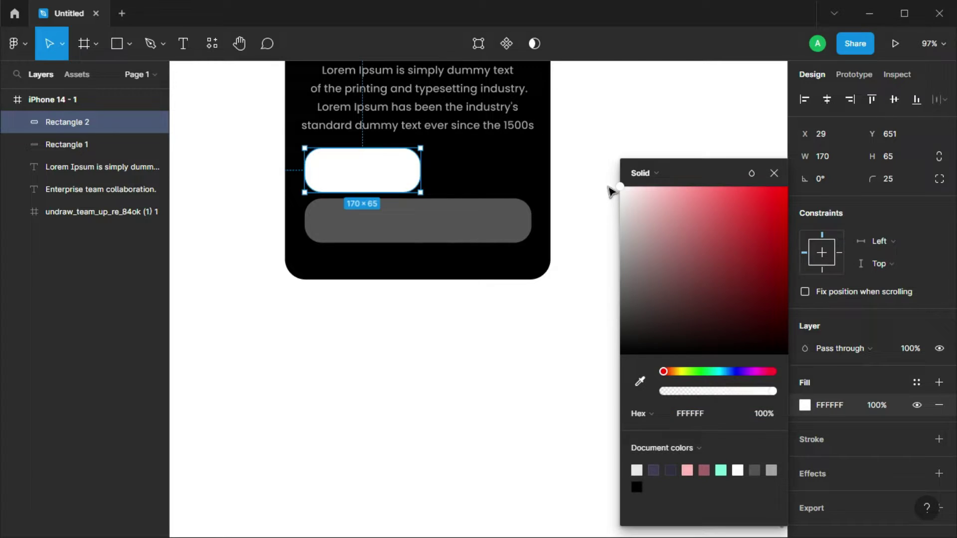
left_click(774, 174)
left_click_drag(421, 172, 422, 172)
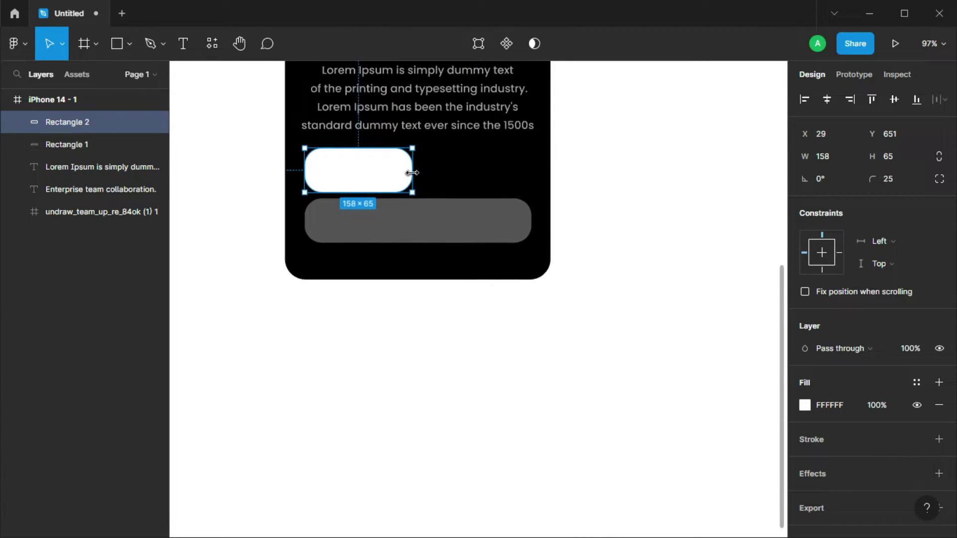
scroll(576, 182, "up", 3)
scroll(576, 181, "down", 3, "ctrl")
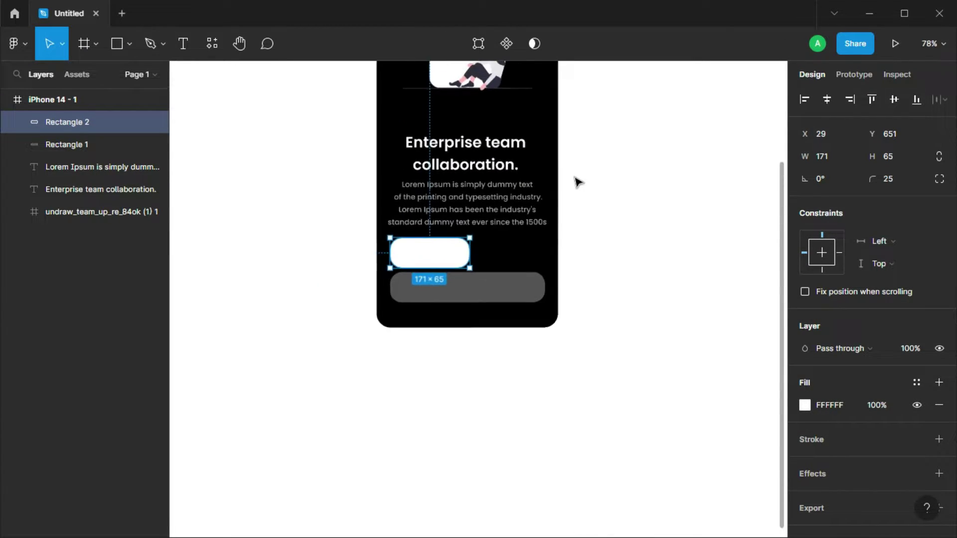
scroll(576, 182, "up", 3)
left_click_drag(469, 384, 438, 417)
scroll(599, 410, "up", 5)
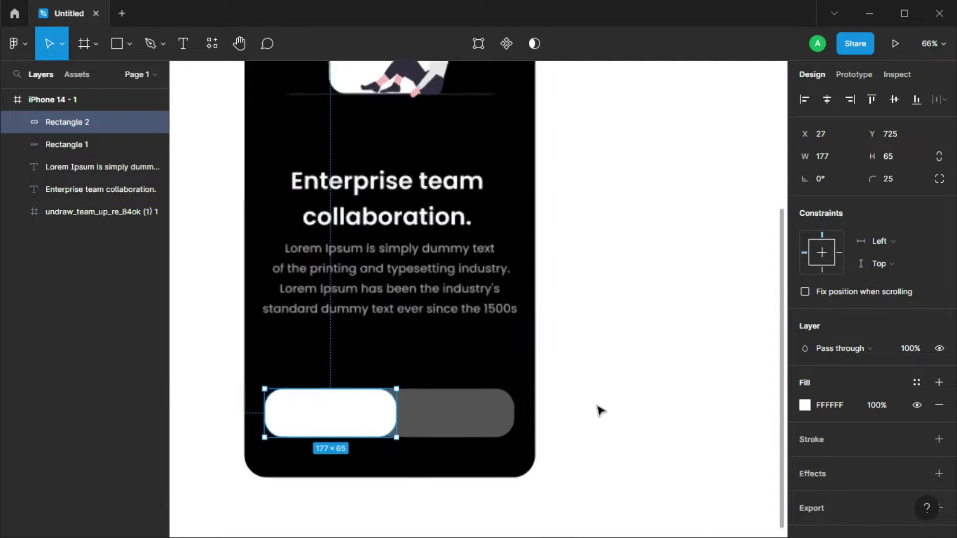
scroll(468, 526, "left", 1)
- Add a 'Register' label and place it in the white pill
left_click(183, 44)
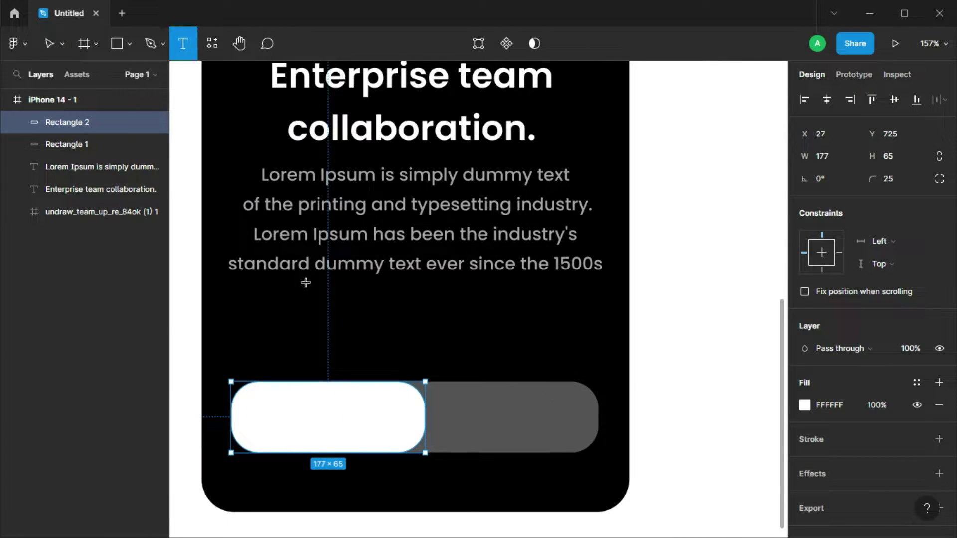
left_click(310, 418)
type("gis")
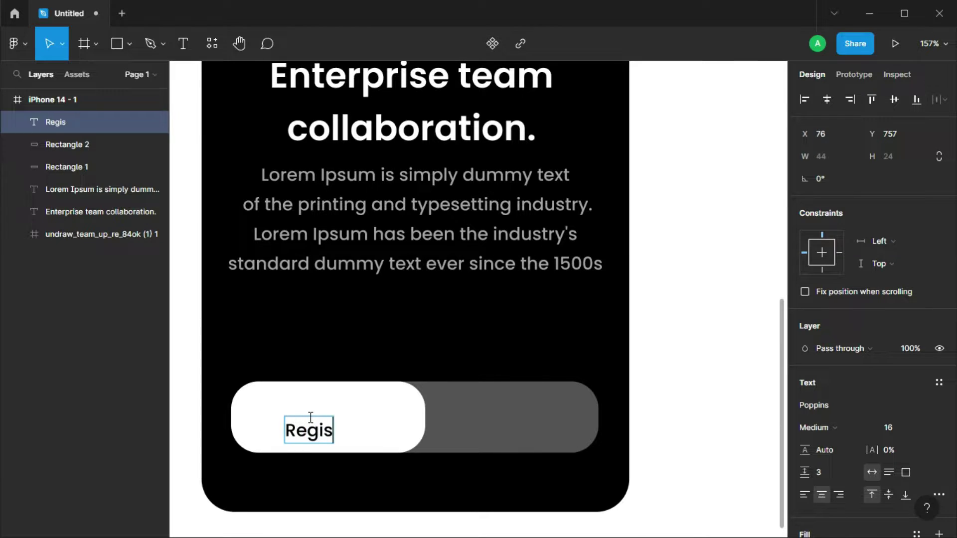
type("ter")
key("Escape")
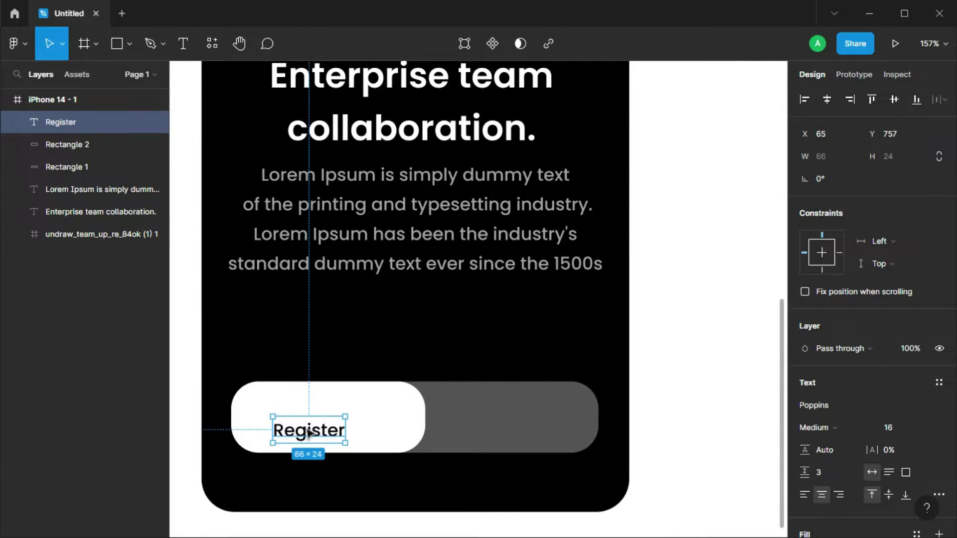
mouse_move(337, 434)
left_mouse_down()
mouse_move(355, 422)
mouse_move(565, 423)
mouse_move(524, 423)
left_mouse_up()
- Change the copied label to 'Sign in' in light grey on the grey half of the button
double_click(530, 417)
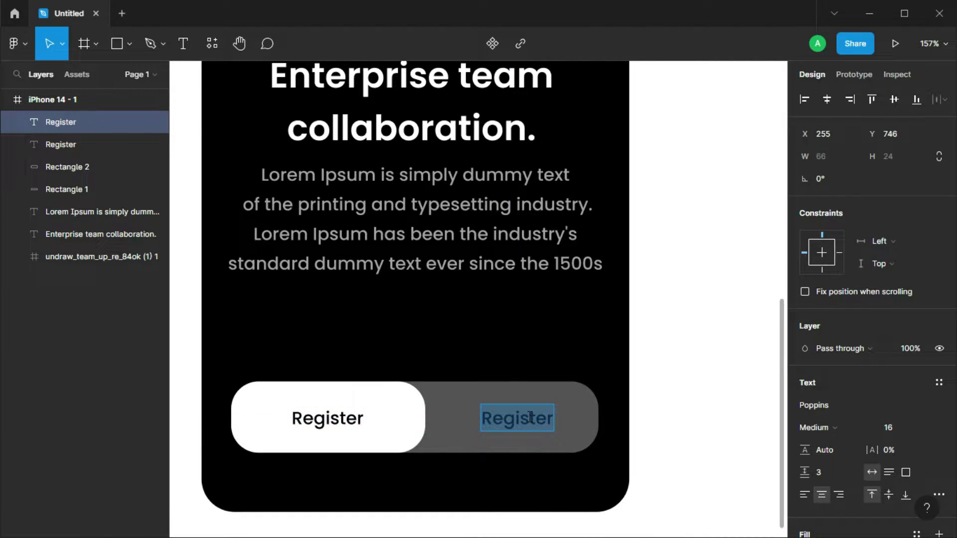
type("Sign in")
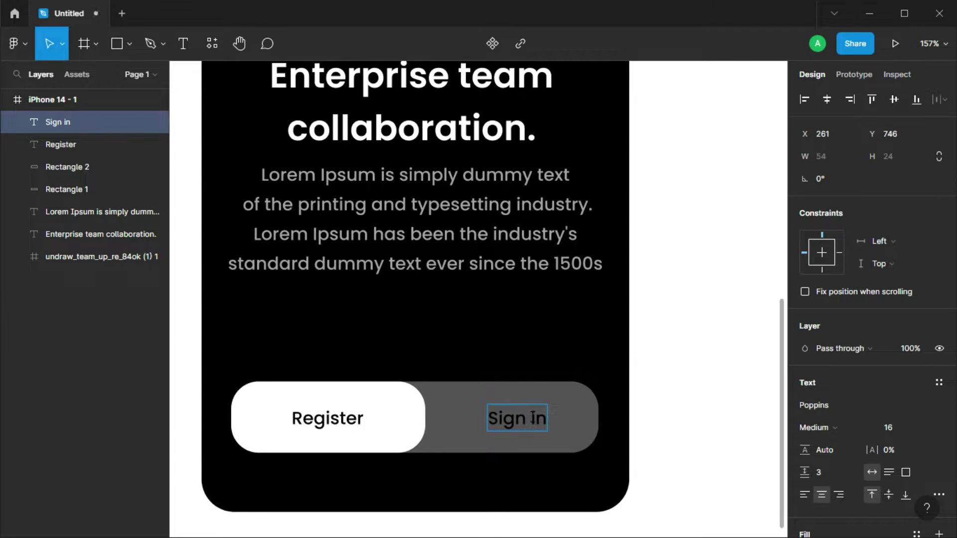
key("Escape")
left_click_drag(521, 423, 521, 424)
scroll(876, 444, "down", 5)
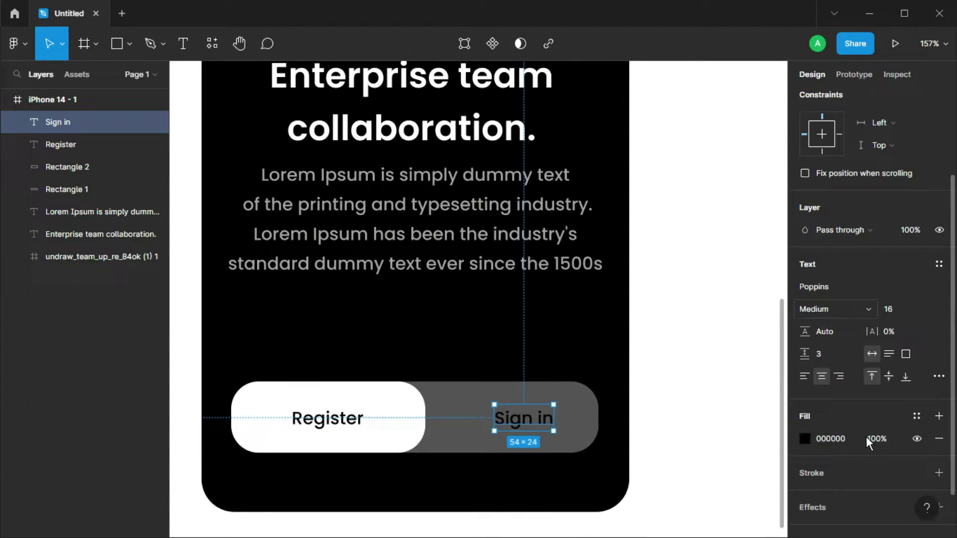
left_click(805, 432)
left_click(638, 471)
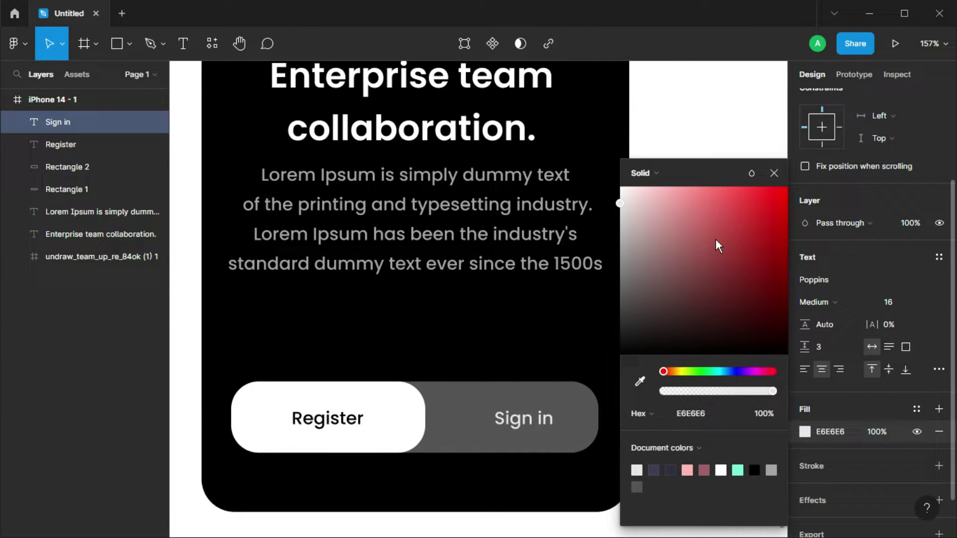
left_click(774, 173)
scroll(697, 212, "down", 5, "ctrl")
scroll(697, 211, "down", 3, "ctrl")
left_click_drag(782, 394, 782, 307)
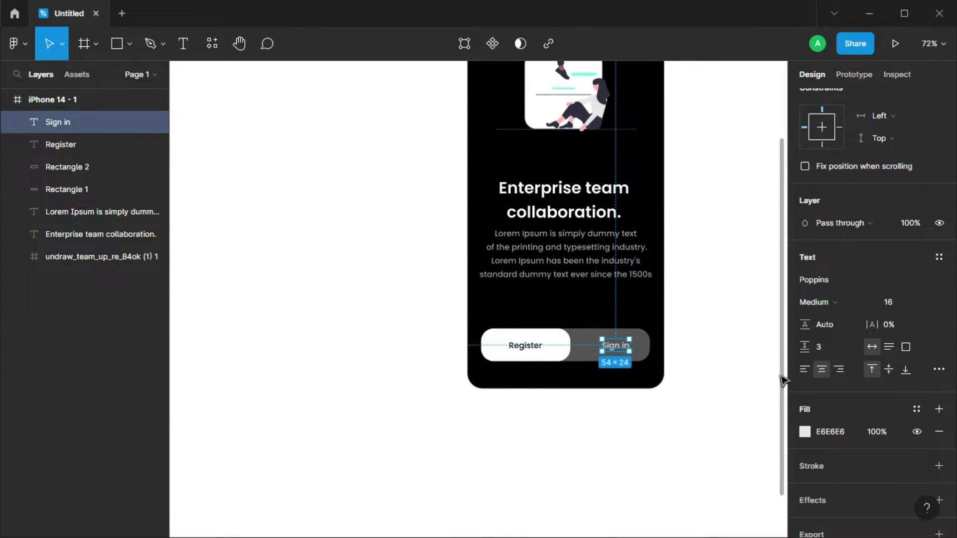
left_click(731, 320)
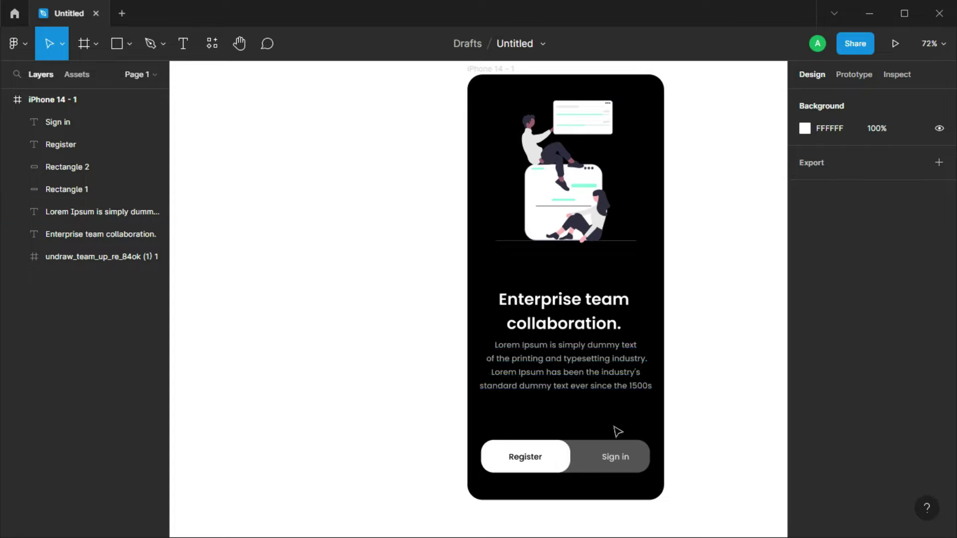
- Shift both button shapes down slightly and vertically centre the Register and Sign in labels in them
left_click(73, 167)
left_click(71, 189, "shift")
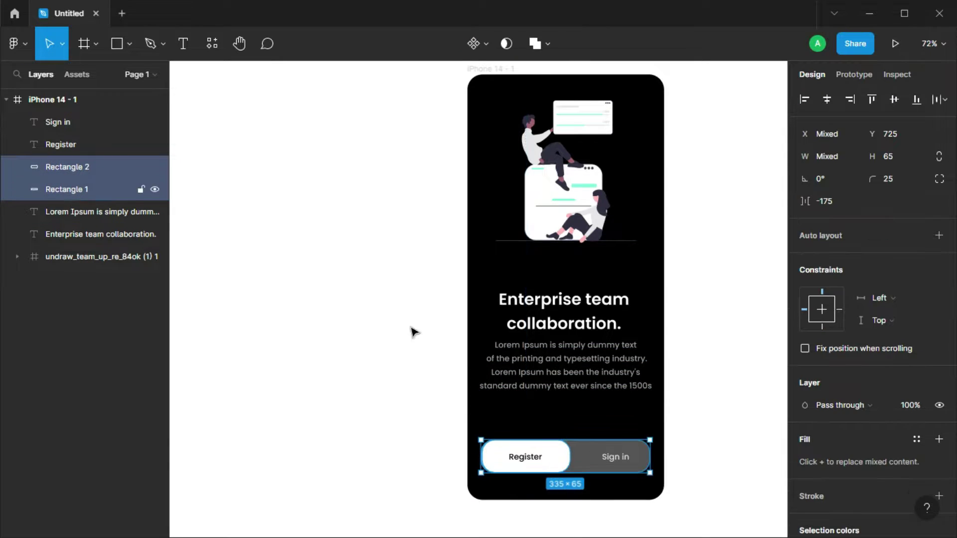
left_click_drag(588, 455, 588, 457)
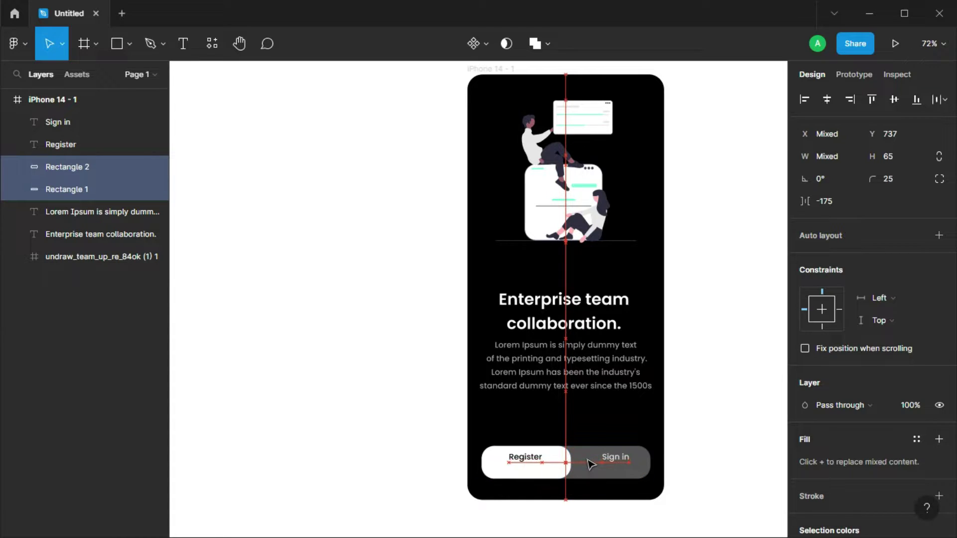
left_click_drag(525, 458, 528, 465)
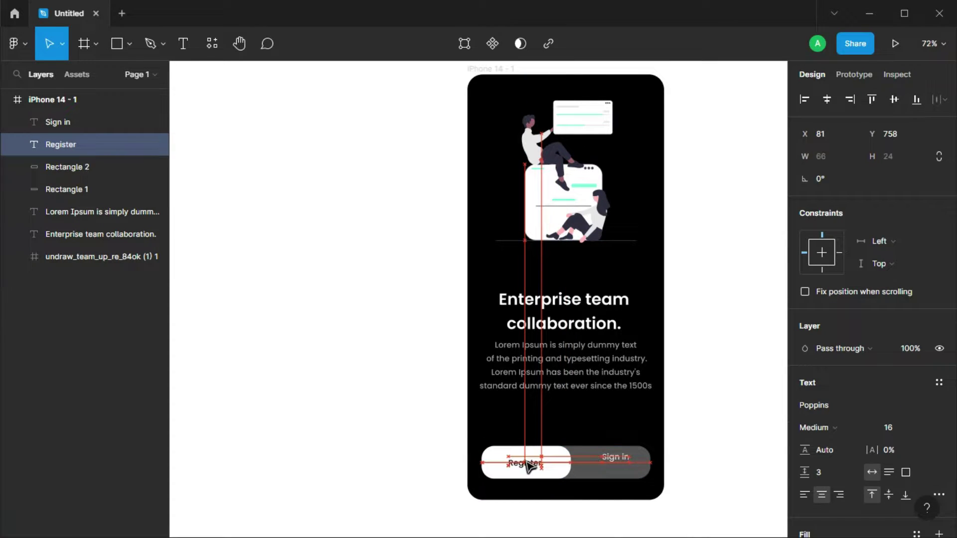
left_click(616, 458)
left_click_drag(617, 465, 617, 468)
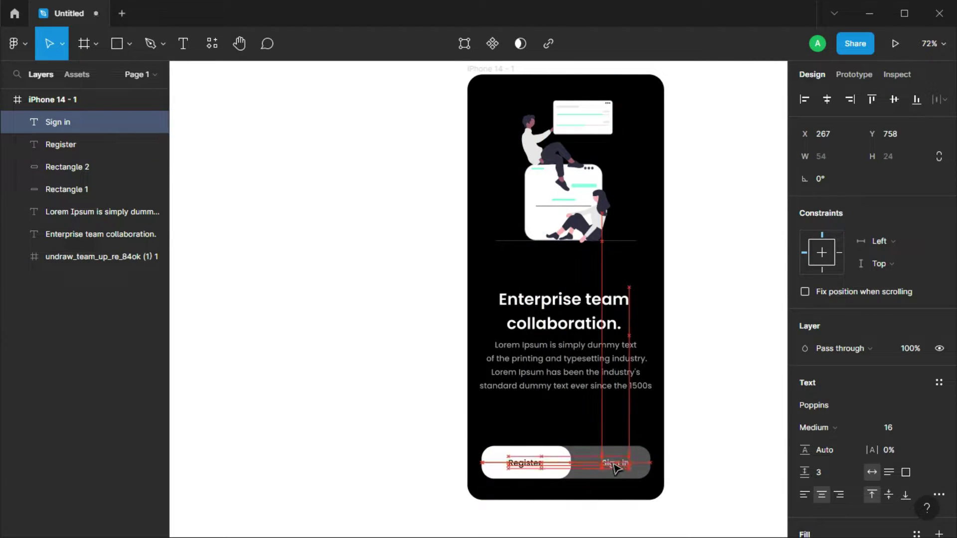
left_click(598, 534)
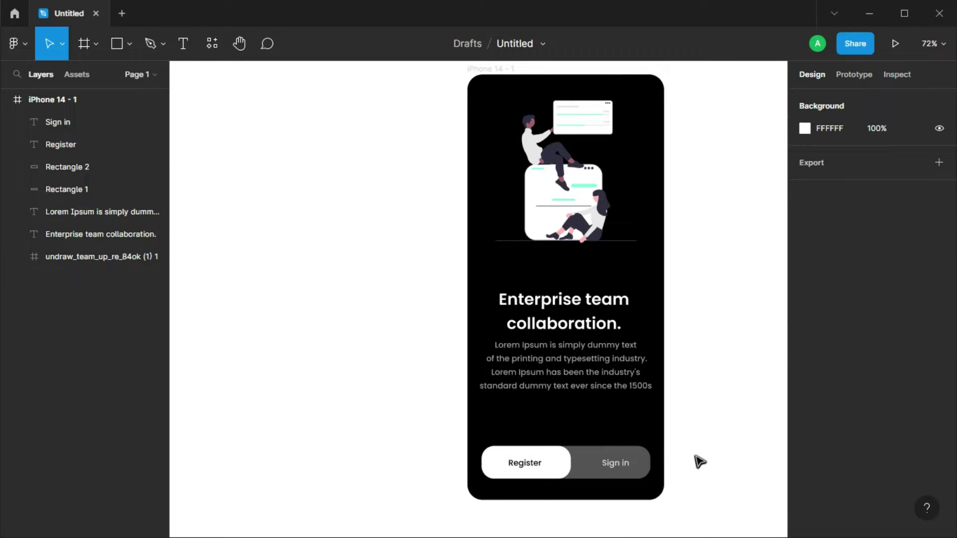
scroll(700, 461, "right", 5)
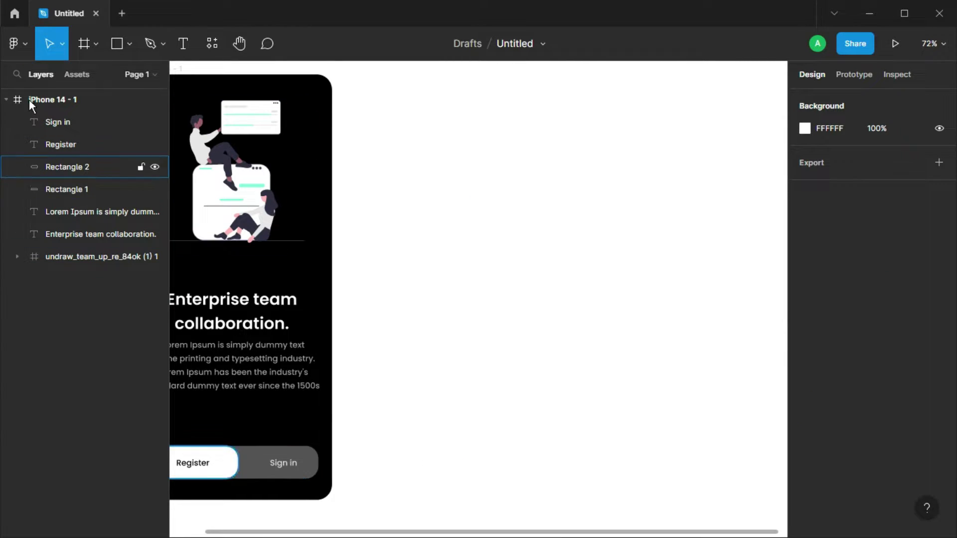
- Duplicate the onboarding screen as a second frame to the right and delete its illustration
left_click(7, 100)
left_click(65, 98)
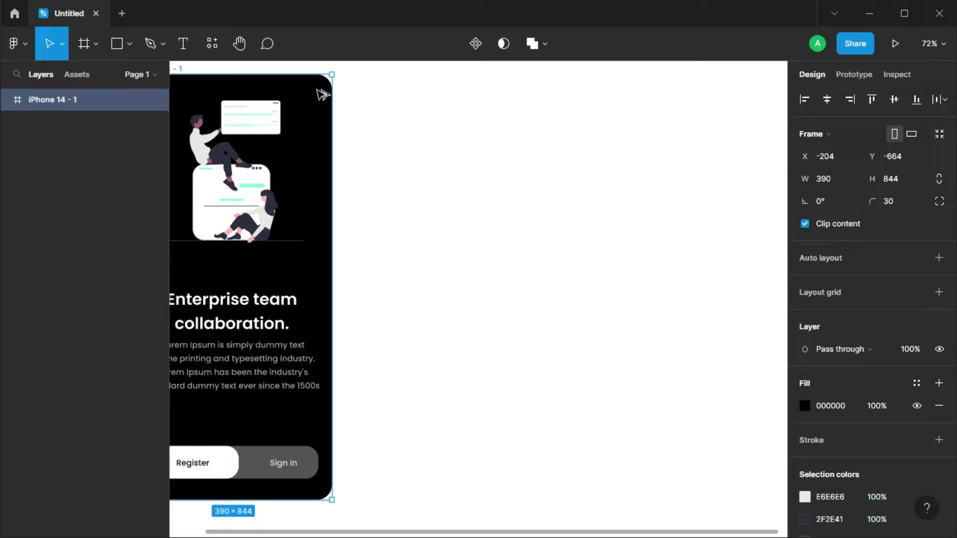
left_click_drag(323, 94, 540, 95)
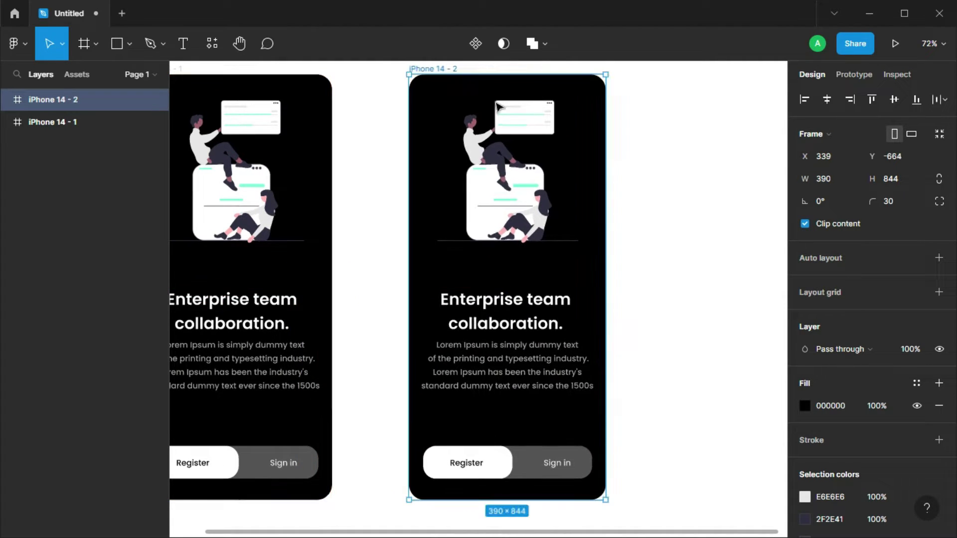
left_click(497, 106)
key("Delete")
scroll(536, 219, "up", 5)
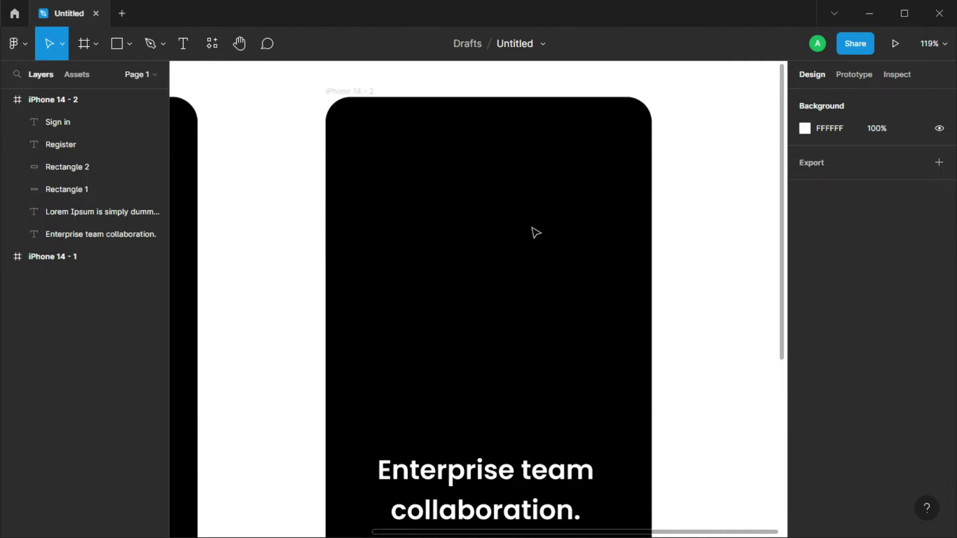
scroll(536, 233, "up", 1)
- Insert a left-arrow icon from the Iconify plugin and ungroup it, deleting the empty group
left_click(20, 49)
mouse_move(74, 107)
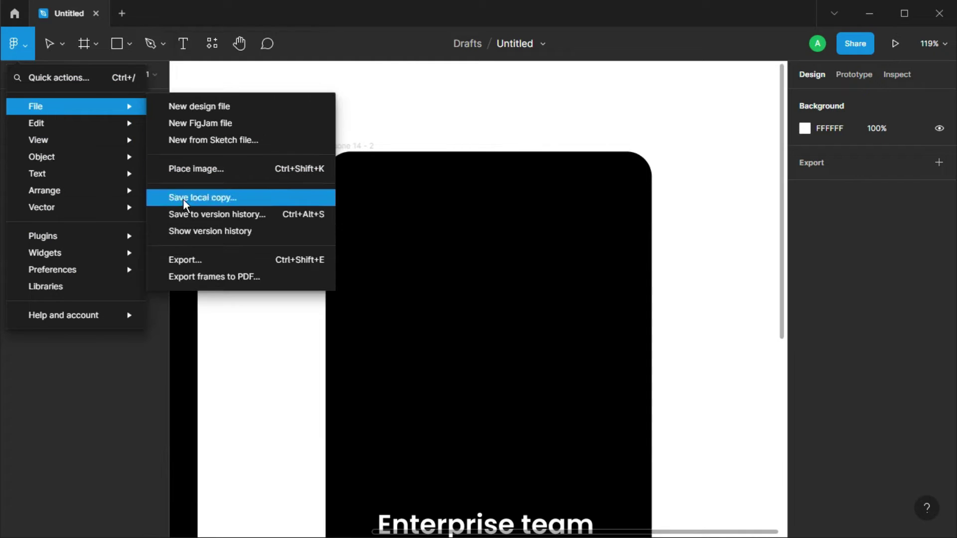
left_click(185, 253)
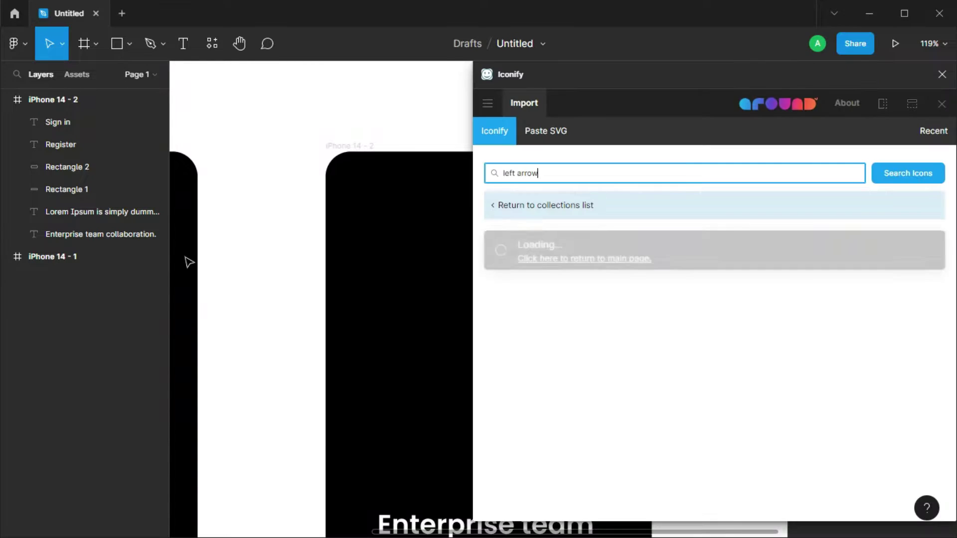
left_click_drag(746, 339, 431, 253)
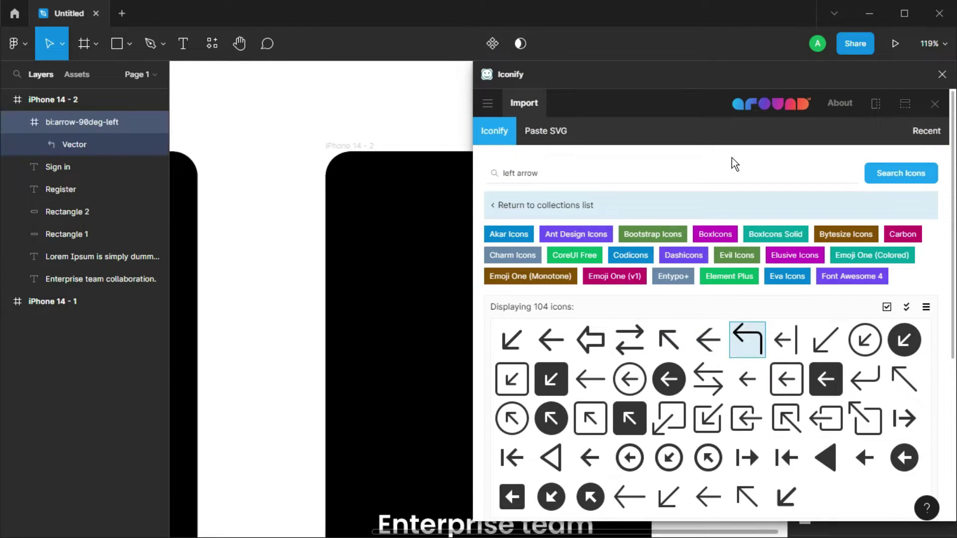
left_click(942, 74)
left_click(74, 144)
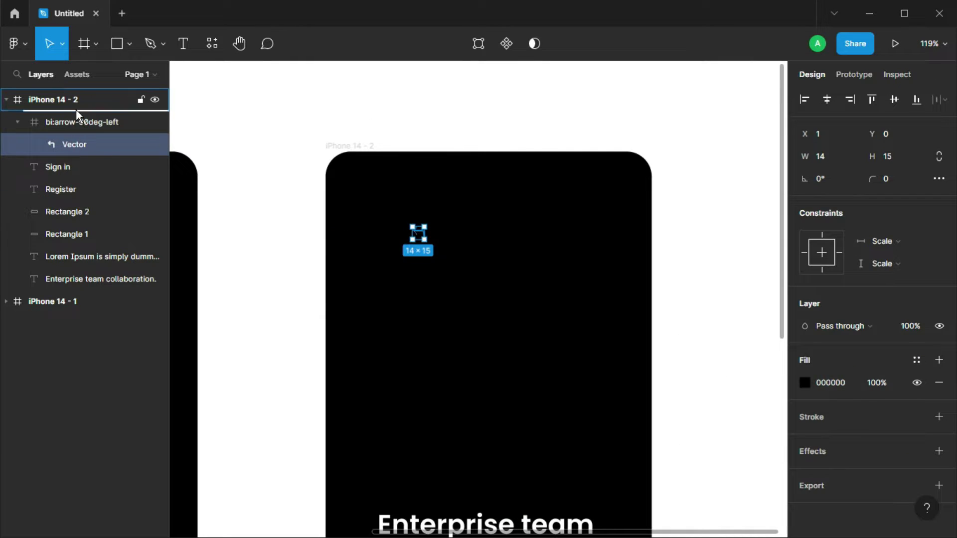
left_click_drag(76, 109, 76, 111)
left_click(67, 138)
key("Delete")
left_click(76, 122)
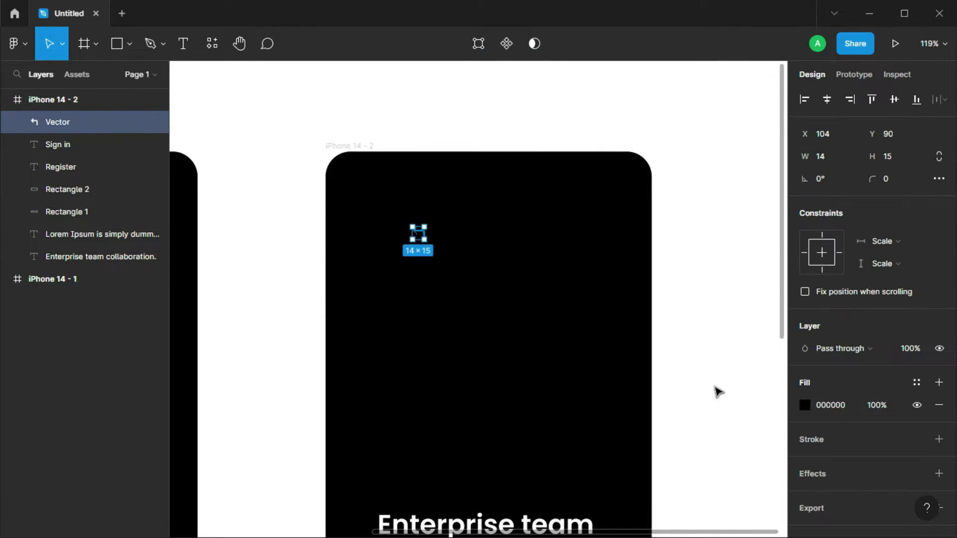
- Colour the arrow E6E6E6 and enlarge it to about 34×36 near the top-left
left_click(805, 405)
left_click(637, 470)
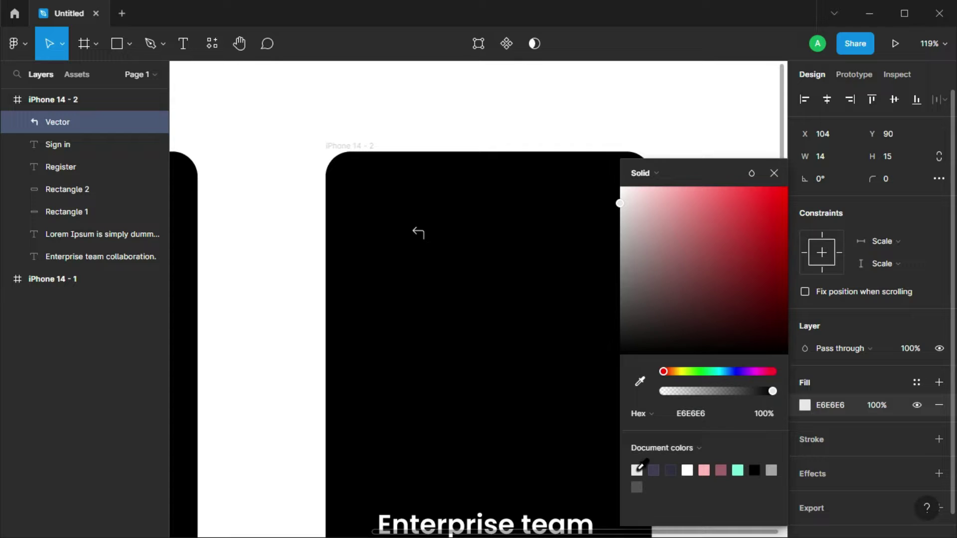
left_click(774, 173)
scroll(410, 218, "up", 5)
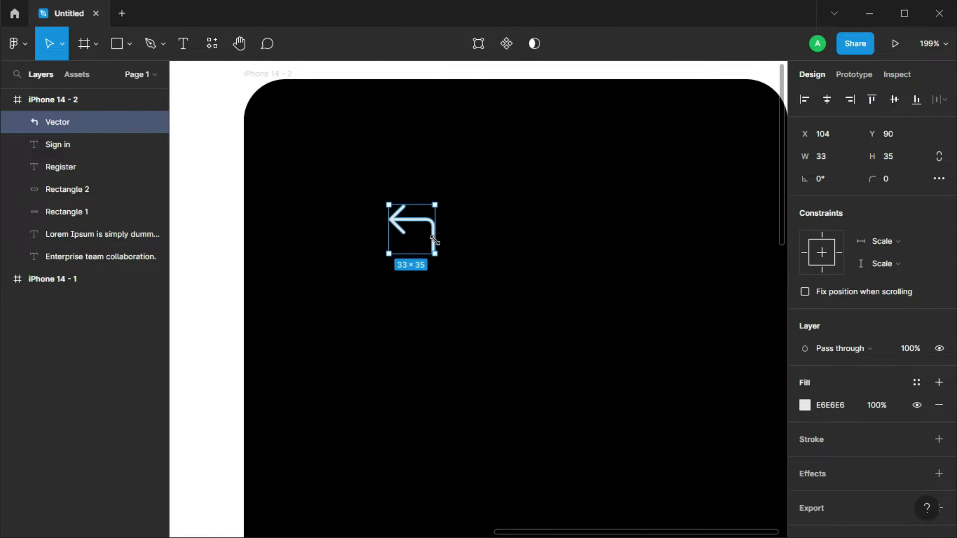
mouse_move(409, 225)
left_mouse_down()
mouse_move(438, 255)
mouse_move(403, 195)
mouse_move(438, 195)
mouse_move(326, 141)
left_mouse_up()
key("Escape")
left_click(419, 227)
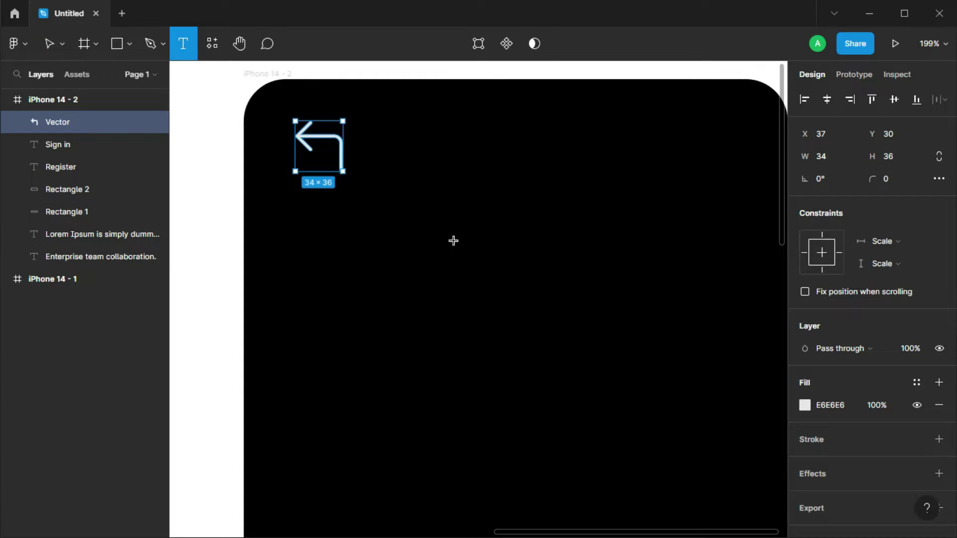
- Add a 'Let's sign you in.' heading in SemiBold 32 and place it below the arrow
left_click(453, 241)
type("Let")
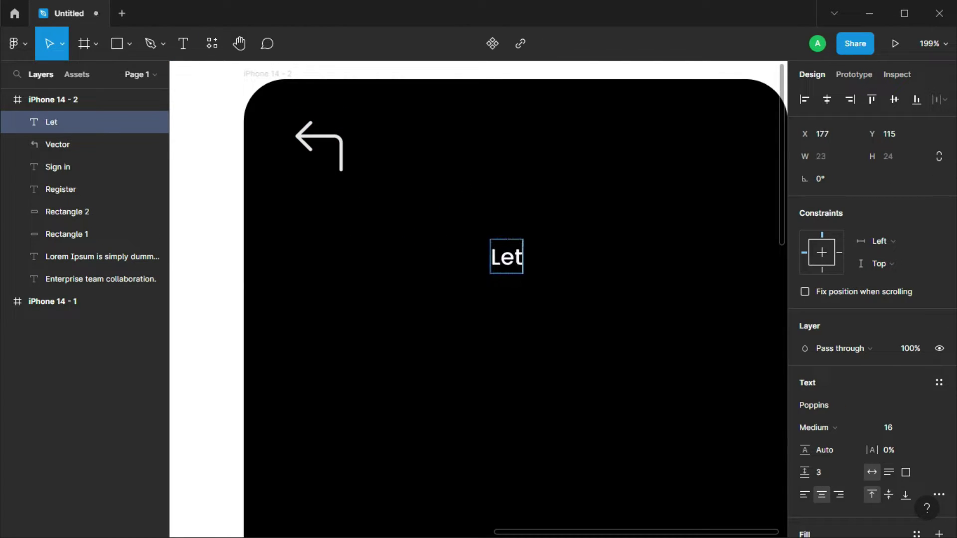
type("'s")
type("sign")
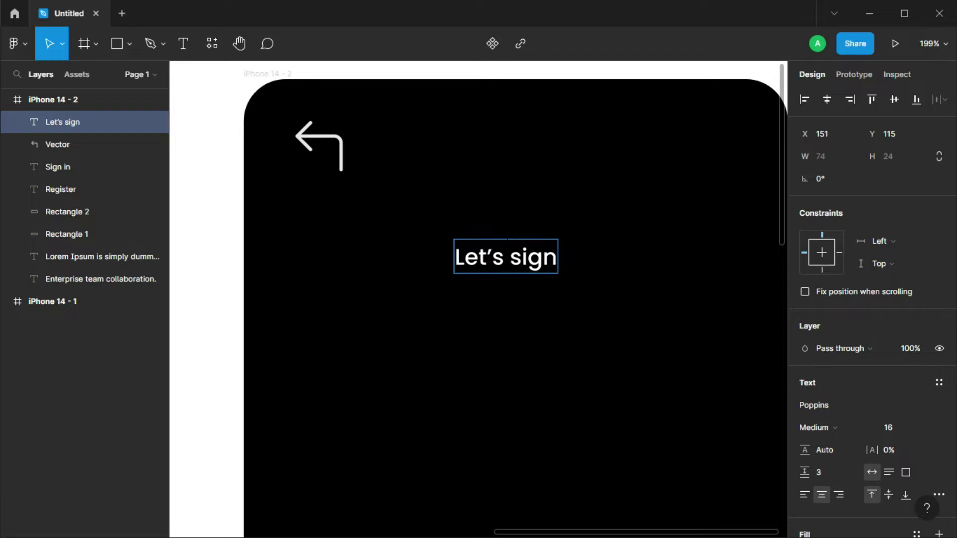
type(" you in.")
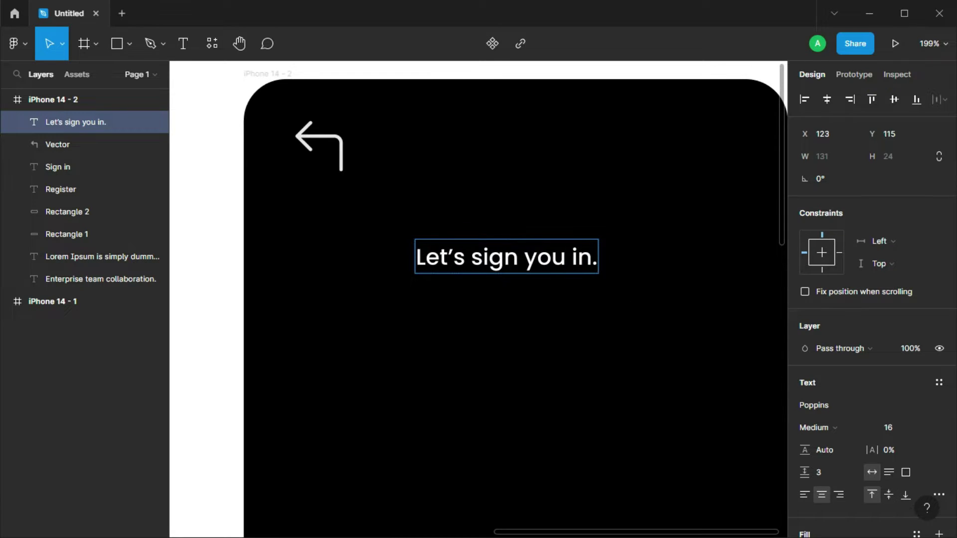
triple_click(562, 254)
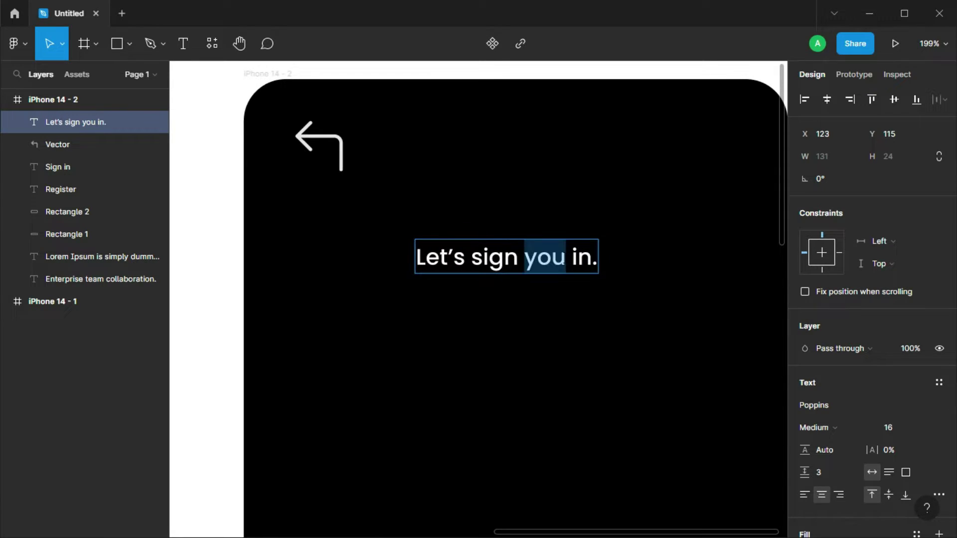
left_click(872, 428)
left_click(830, 306)
left_click(893, 432)
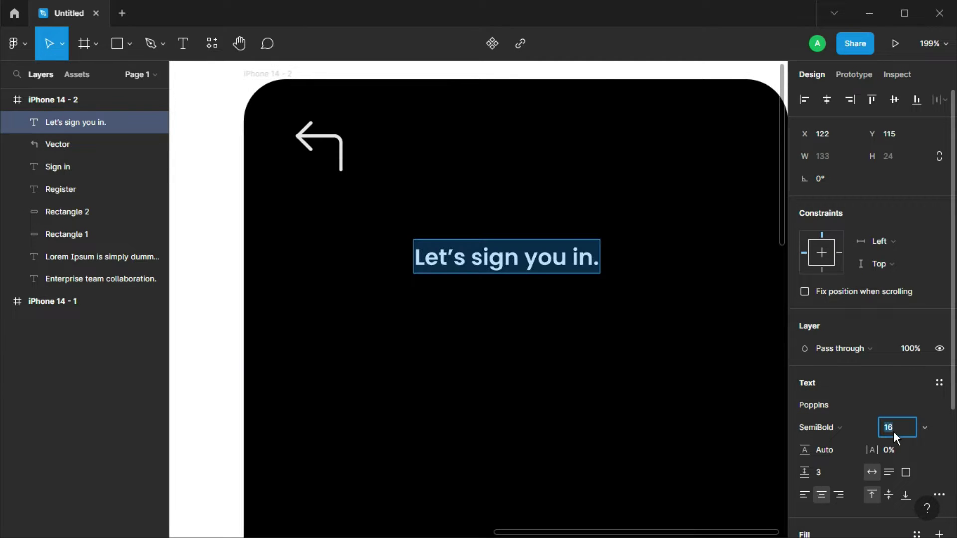
type("32")
key("Return")
key("Escape")
mouse_move(460, 289)
left_mouse_down()
mouse_move(423, 245)
mouse_move(431, 244)
mouse_move(460, 327)
mouse_move(461, 402)
left_mouse_up()
- Restyle the middle copy of the heading to Medium weight, size 25
left_click(459, 241)
left_click(461, 314)
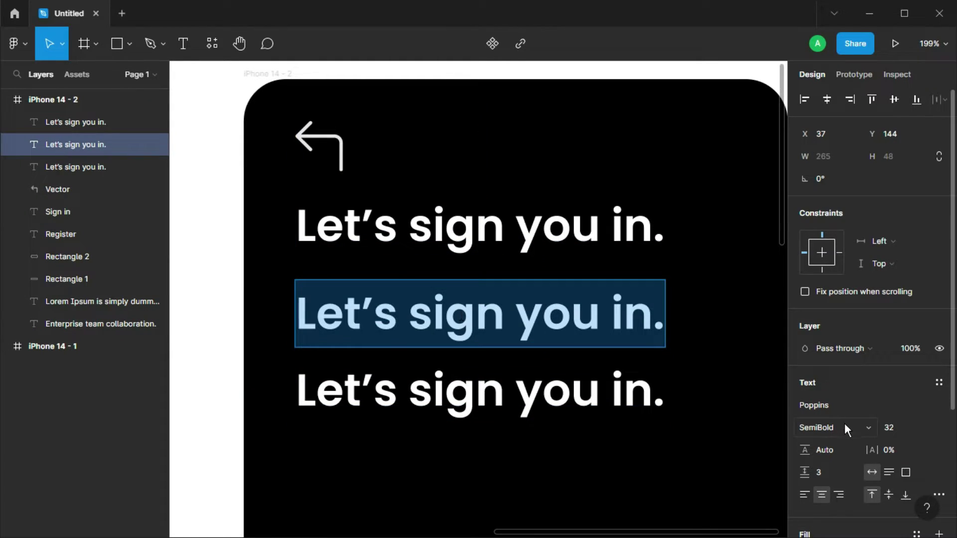
left_click(828, 428)
left_click(830, 287)
left_click(897, 425)
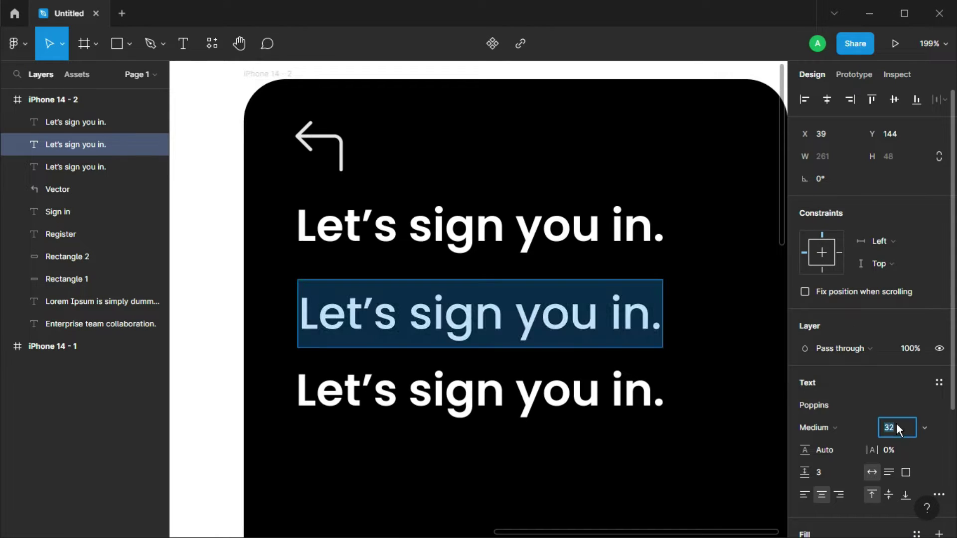
key("Down")
key("Down")
key("Down")
key("Down")
key("Down")
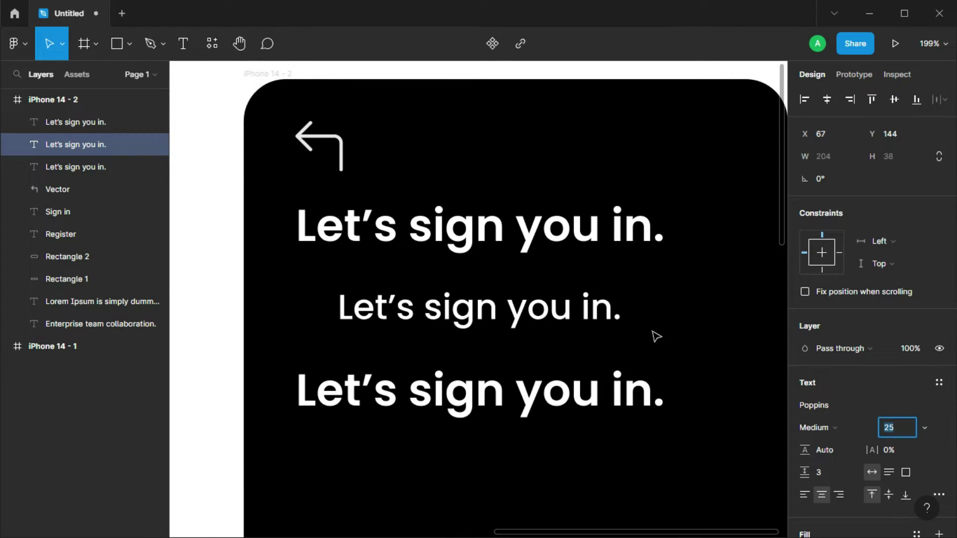
key("Escape")
- Retype the middle copy as 'Welcome back.' and move it under the heading
double_click(515, 314)
key("BackSpace")
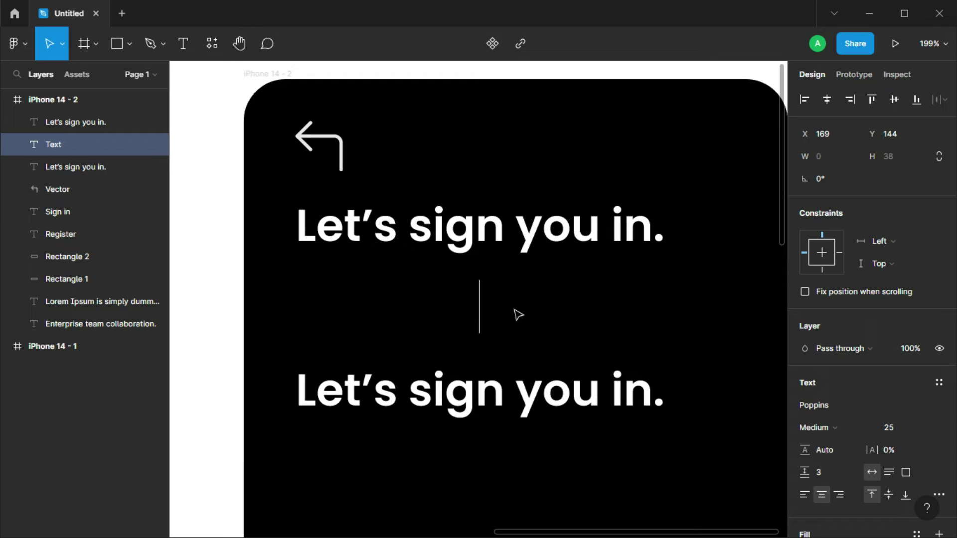
type("WE")
key("BackSpace")
type("elcome")
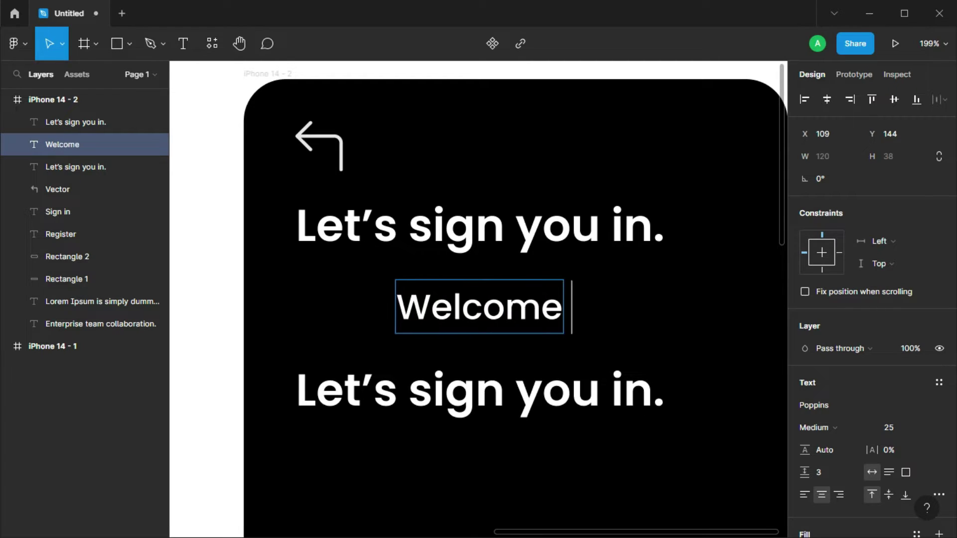
type(" back.")
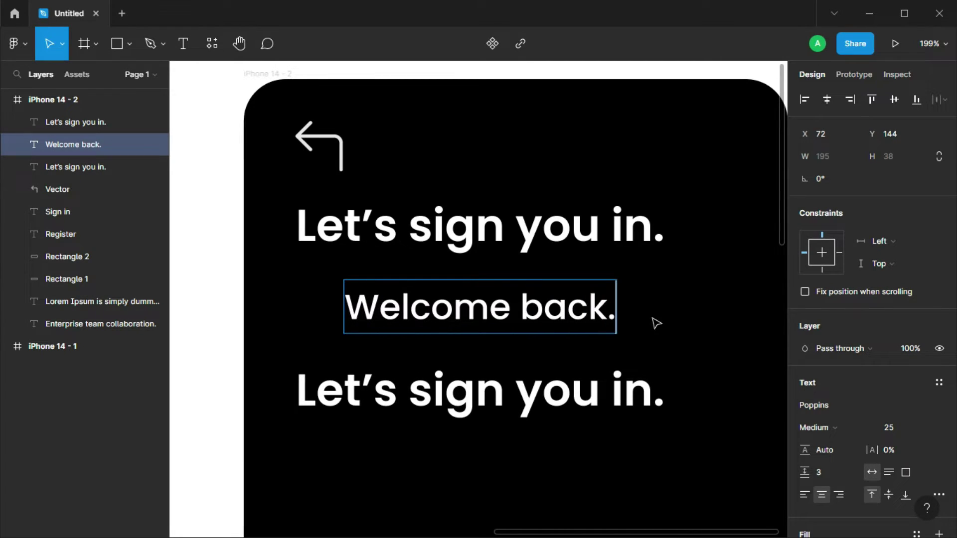
key("Escape")
left_click_drag(534, 315, 482, 298)
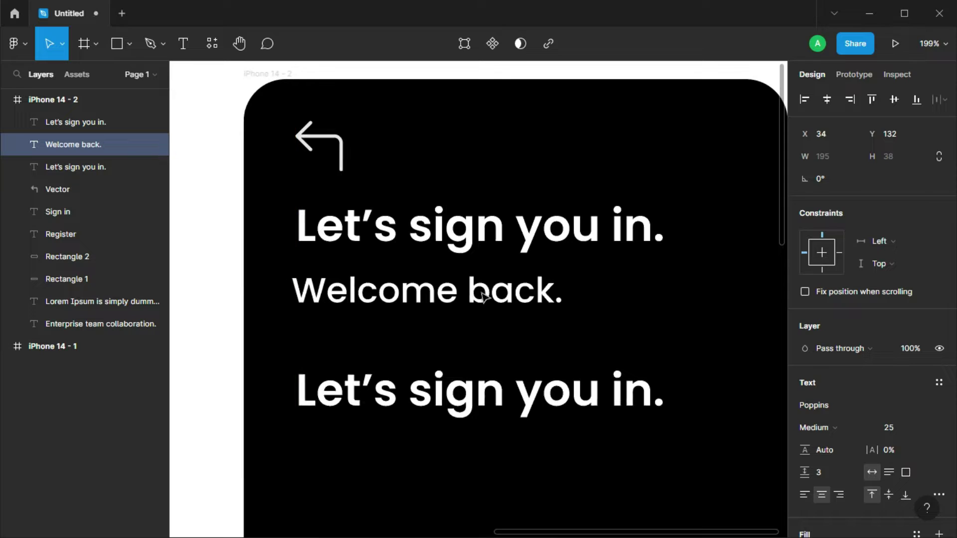
- Set the lower copy of the heading to Medium weight, ready for new wording
double_click(487, 397)
left_click(895, 428)
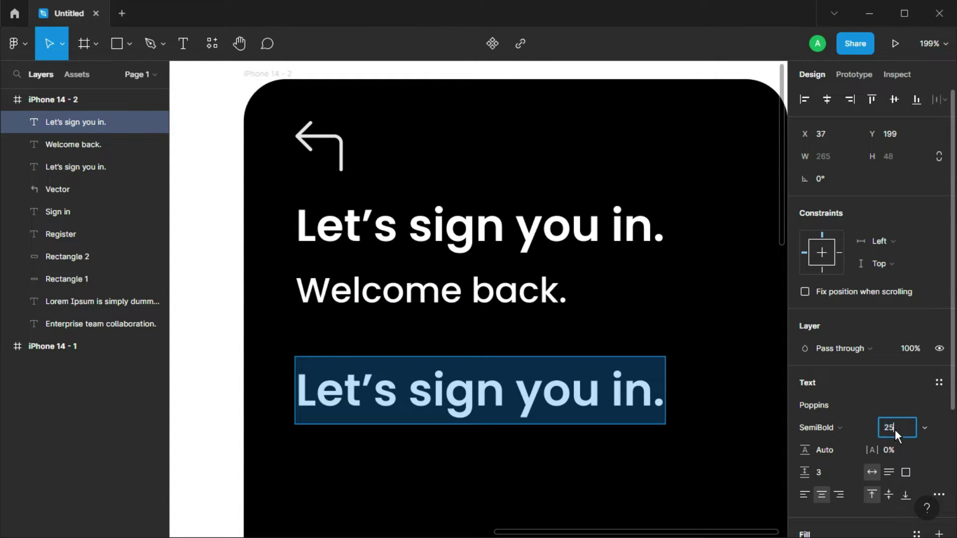
left_click(842, 428)
left_click(842, 291)
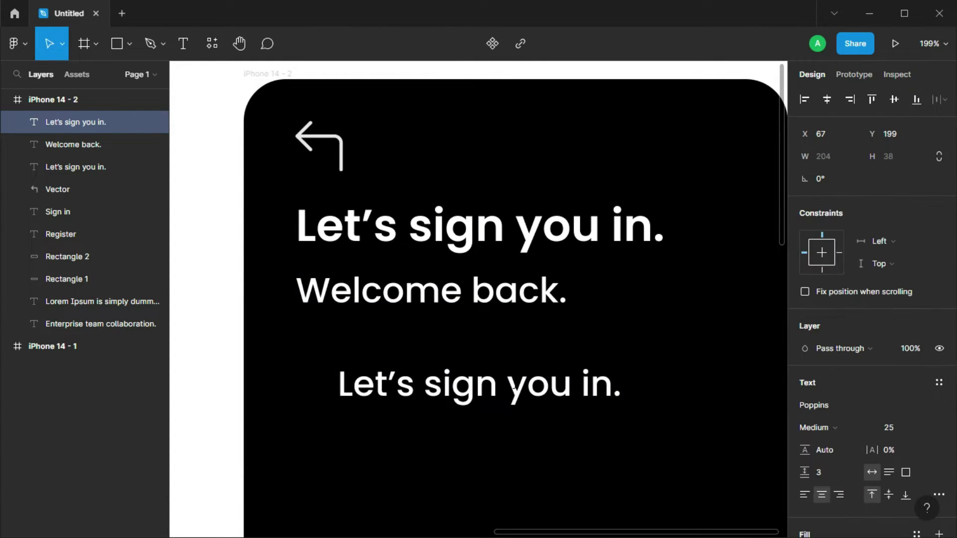
left_click(526, 387)
- Retype the lower copy as 'You've been missed!' and move it under 'Welcome back.'
key("BackSpace")
key("BackSpace")
key("BackSpace")
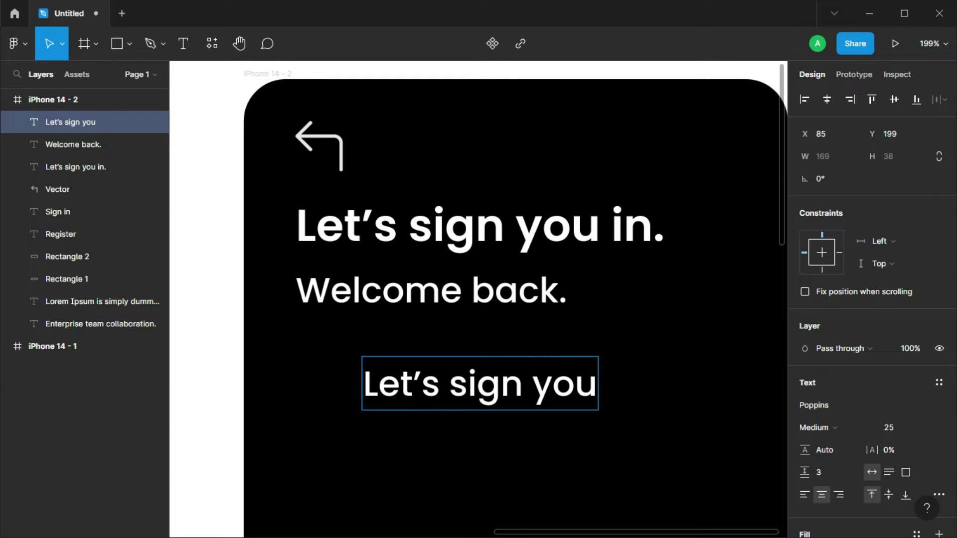
key("BackSpace")
key("BackSpace")
key("BackSpace")
key("BackSpace")
key("BackSpace")
key("BackSpace")
key("BackSpace")
key("BackSpace")
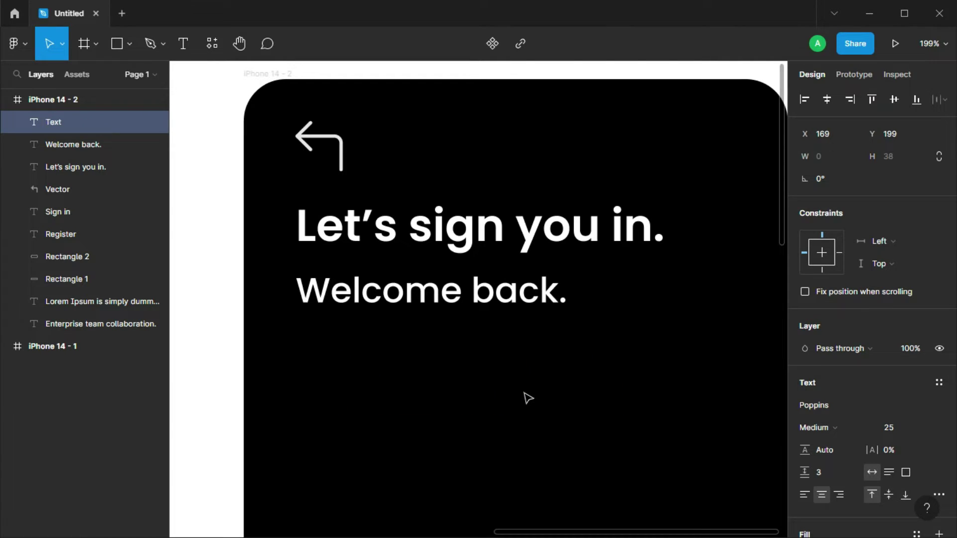
type("Yp")
key("BackSpace")
type("ou'")
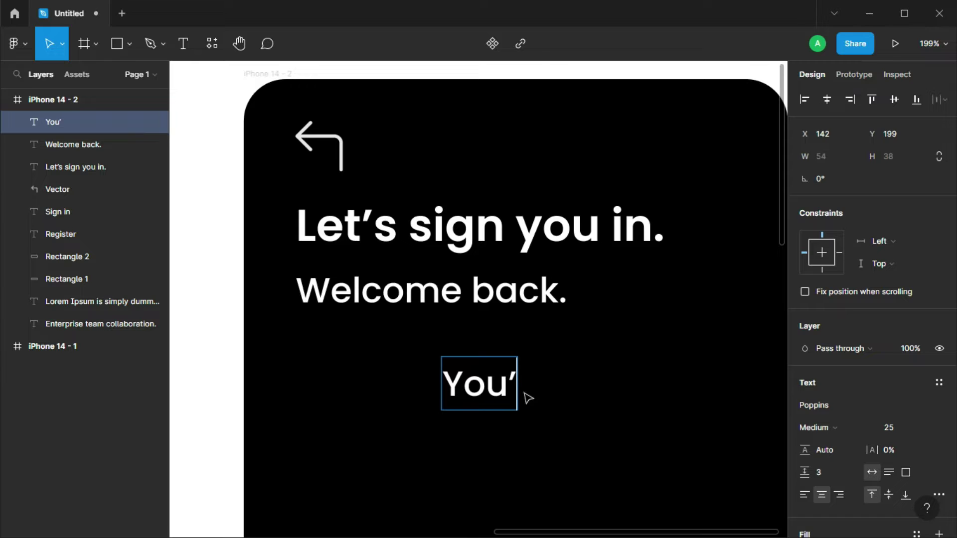
type("ve been missed")
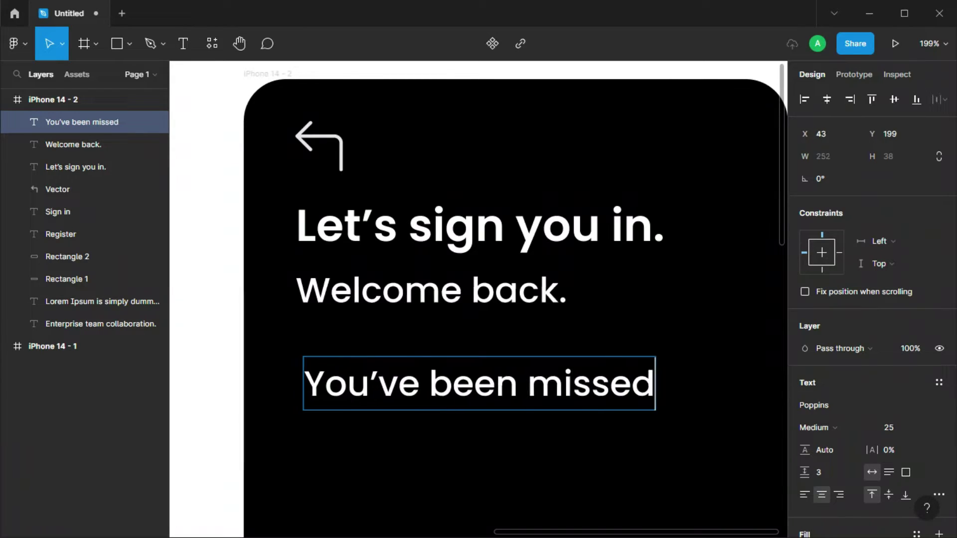
type("!")
key("Escape")
mouse_move(482, 389)
left_mouse_down()
mouse_move(469, 359)
mouse_move(474, 335)
left_mouse_up()
- Scroll down and select the 'Enterprise team collaboration.' text
left_click(694, 495)
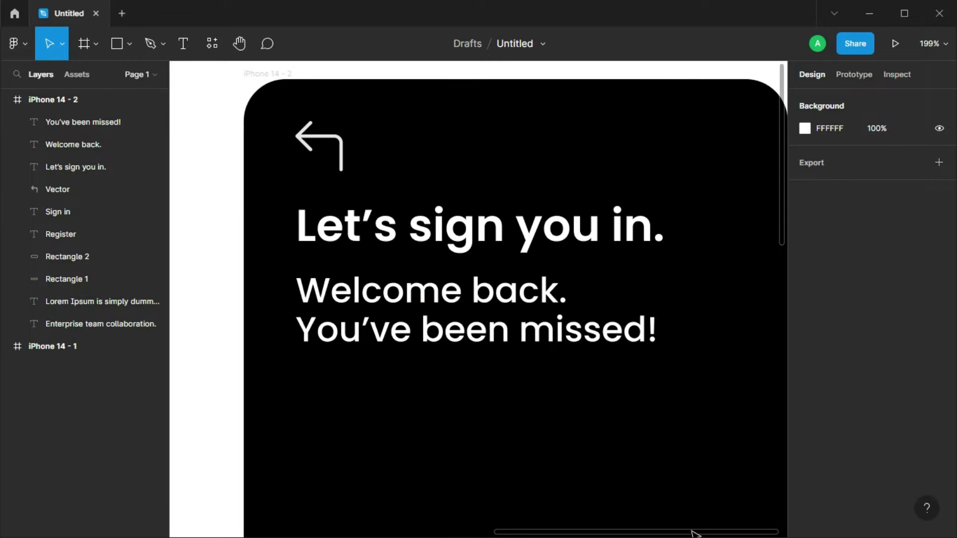
scroll(696, 534, "right", 2)
scroll(573, 471, "down", 5)
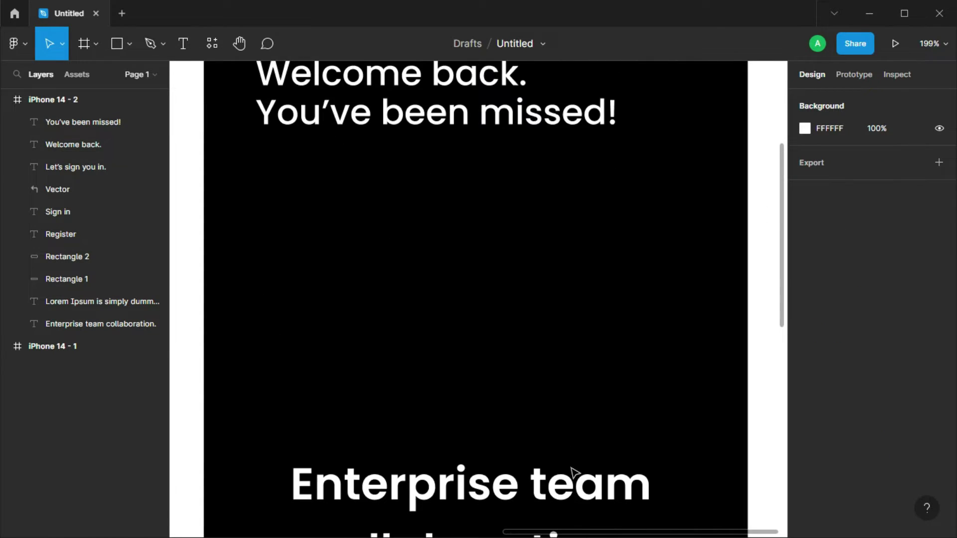
scroll(573, 472, "down", 3)
left_click(523, 511)
- Delete the Enterprise text and draw a 296×51 bar with corner radius 25
key("Delete")
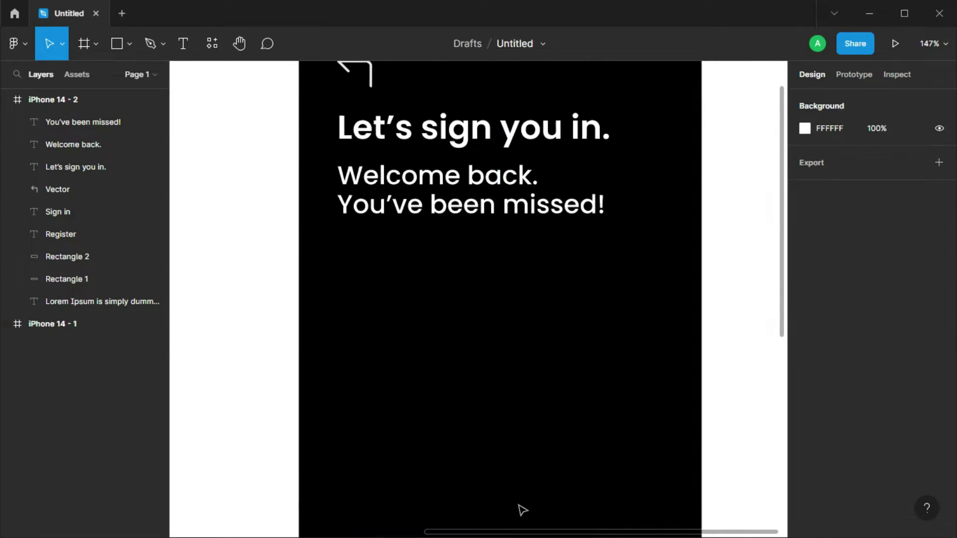
left_click(117, 45)
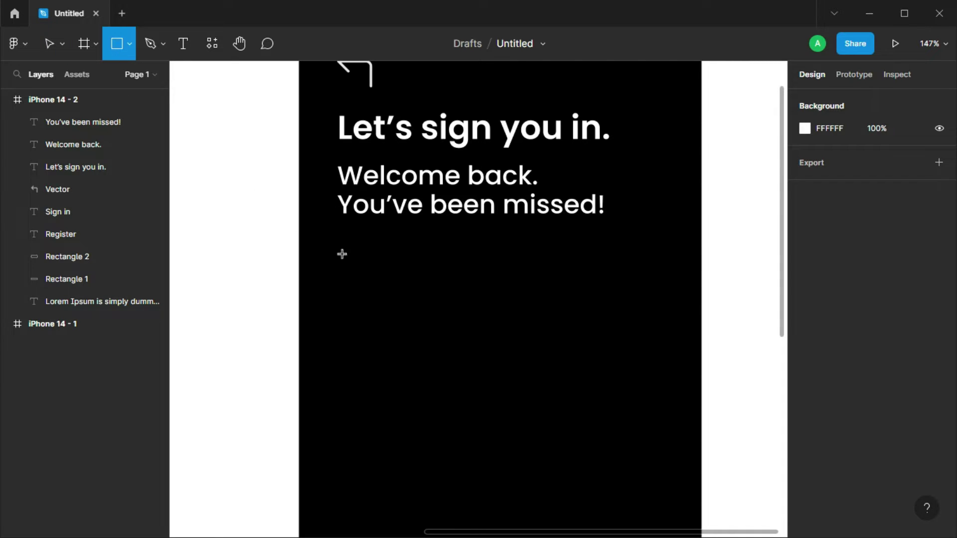
left_click_drag(344, 272, 651, 324)
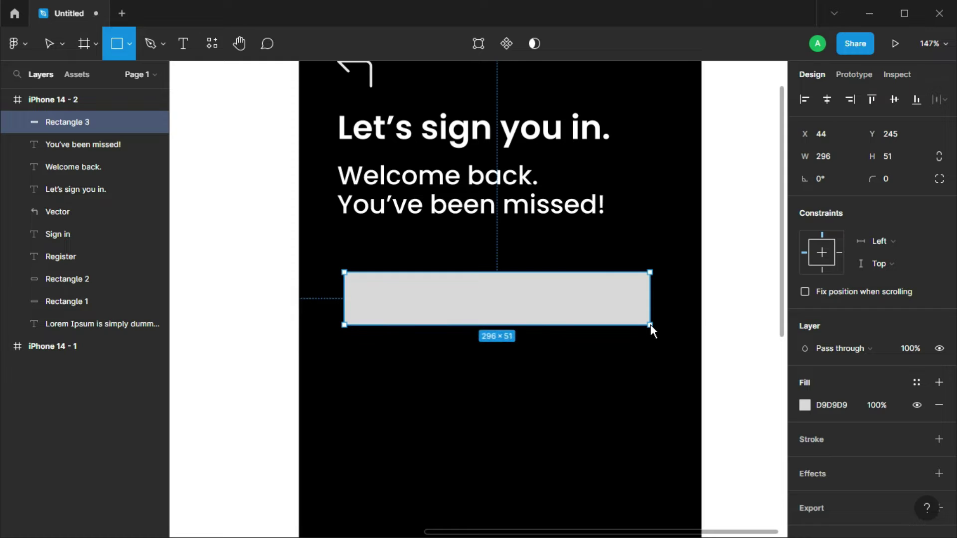
left_click_drag(651, 324, 651, 325)
type("25")
key("Return")
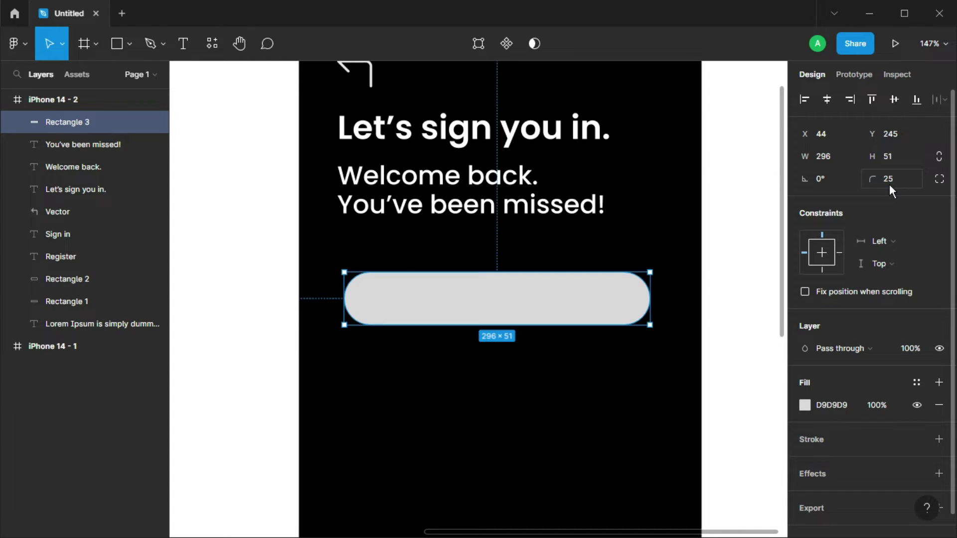
- Give the bar a near-black 0B0B0B fill and a dark grey 2D2D2D outline
left_click(805, 405)
mouse_move(645, 263)
left_mouse_down()
mouse_move(620, 313)
mouse_move(620, 347)
left_mouse_up()
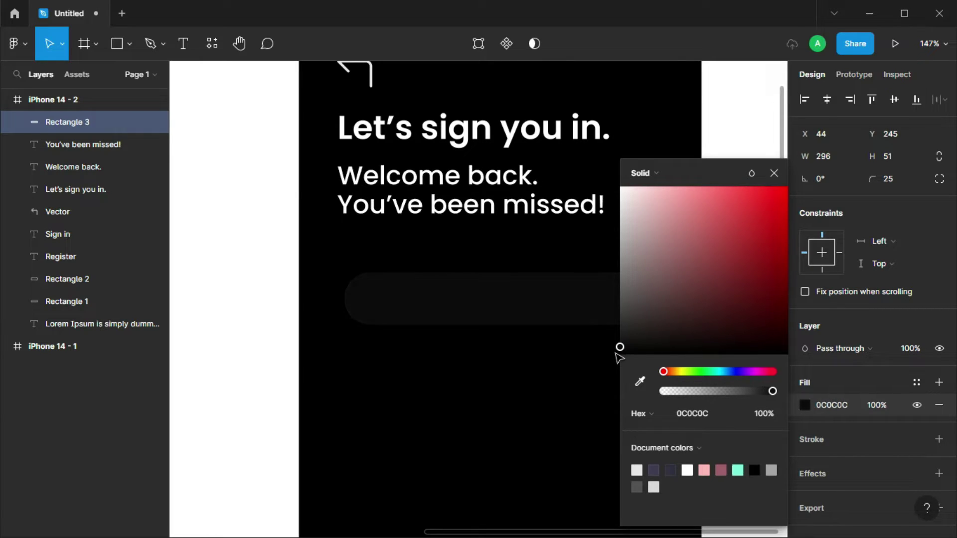
left_click(800, 304)
left_click(939, 440)
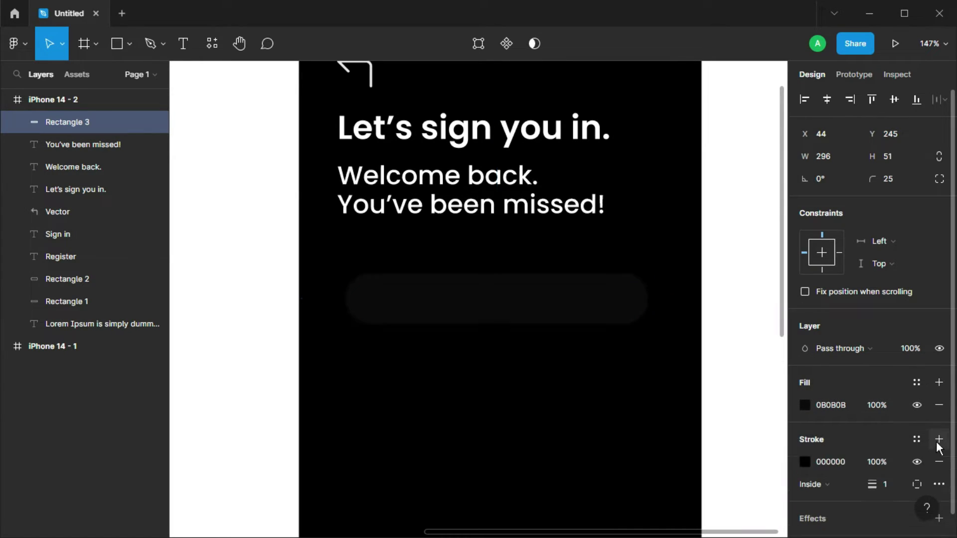
left_click(805, 462)
left_click(642, 206)
left_click_drag(631, 200, 600, 337)
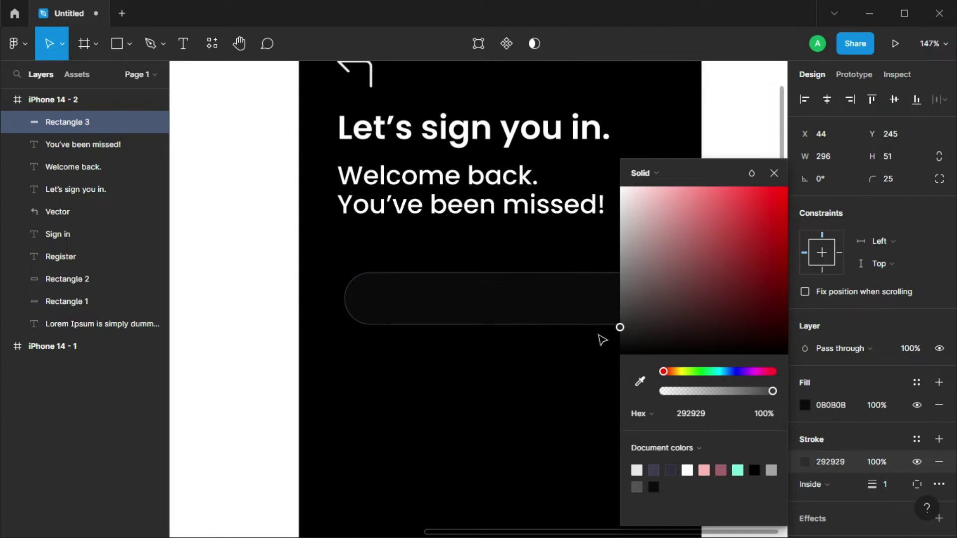
left_click(773, 175)
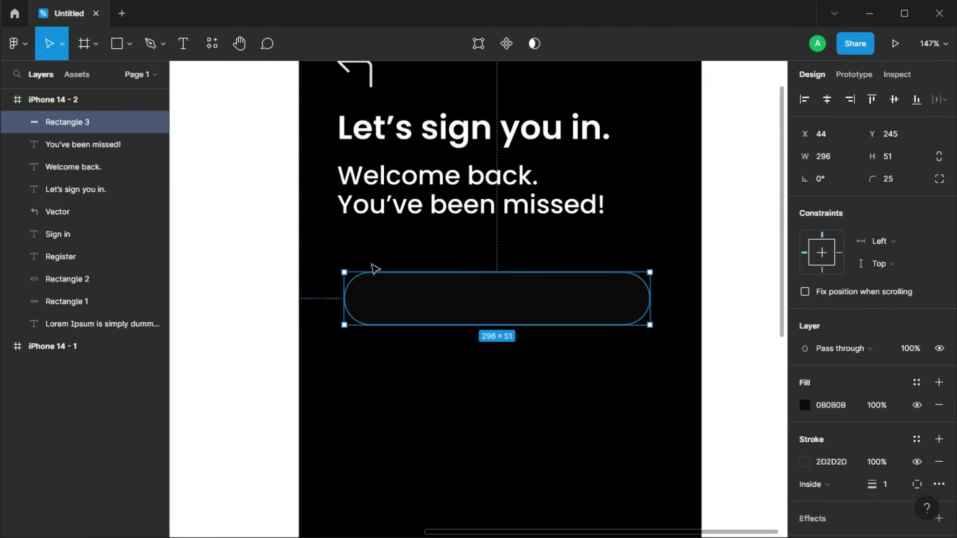
- Widen the bar to 306 px and centre it horizontally on the screen
left_click_drag(496, 313, 500, 305)
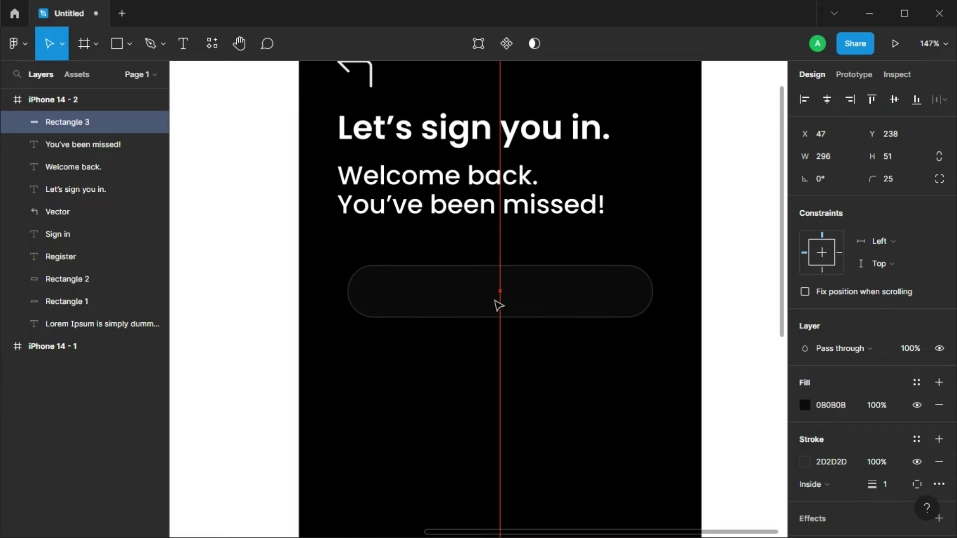
left_click_drag(348, 293, 340, 294)
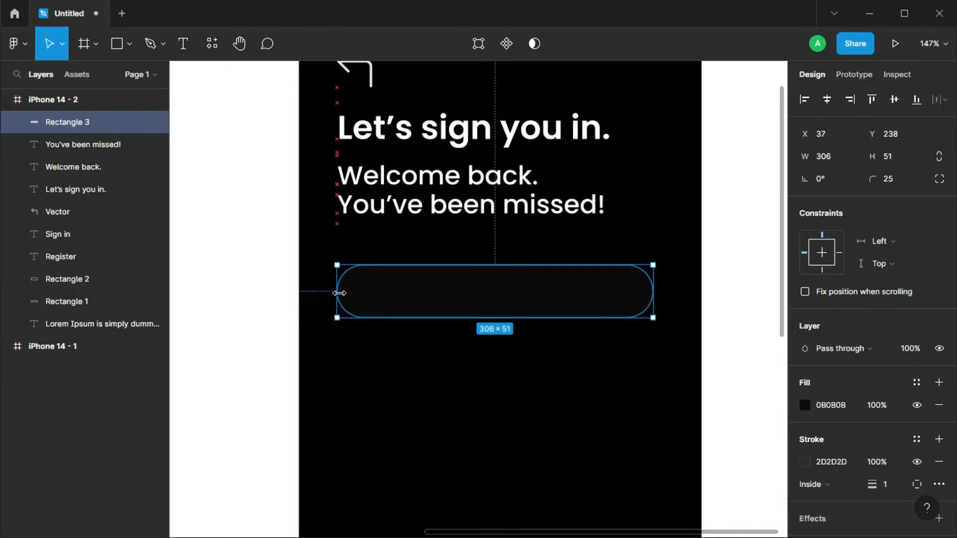
left_click_drag(541, 303, 544, 302)
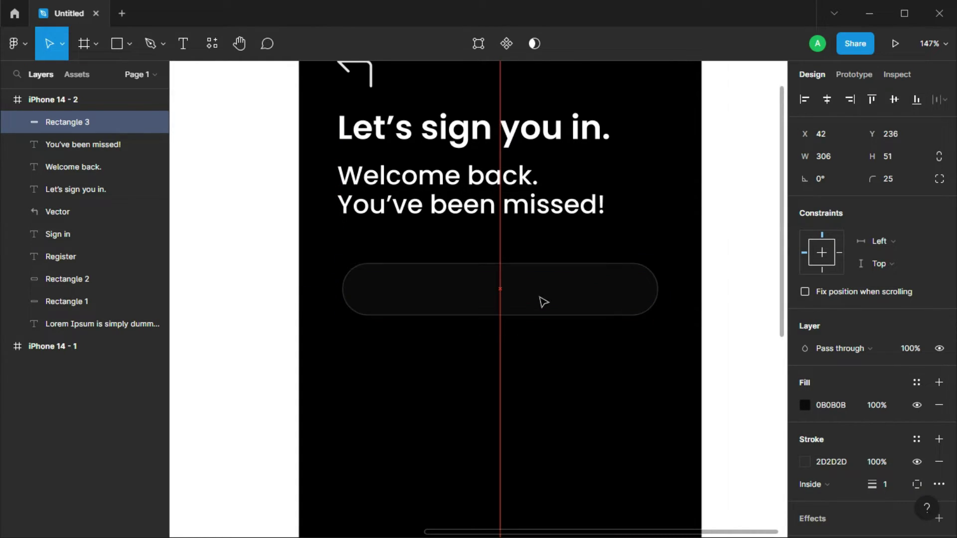
left_click(185, 45)
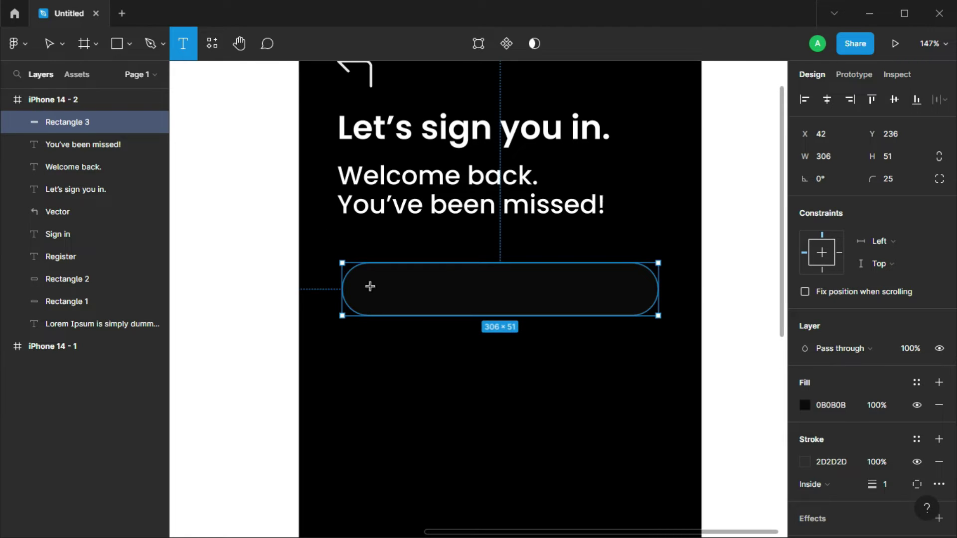
- Type the placeholder 'Phone, email or username' and set it to size 16
left_click(370, 287)
type("Phome")
key("BackSpace")
key("BackSpace")
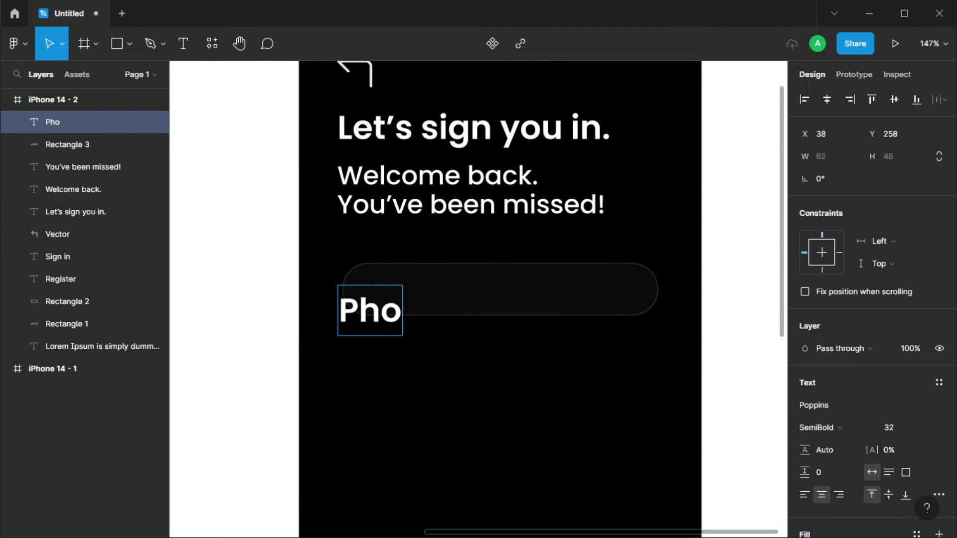
type("ne, ema")
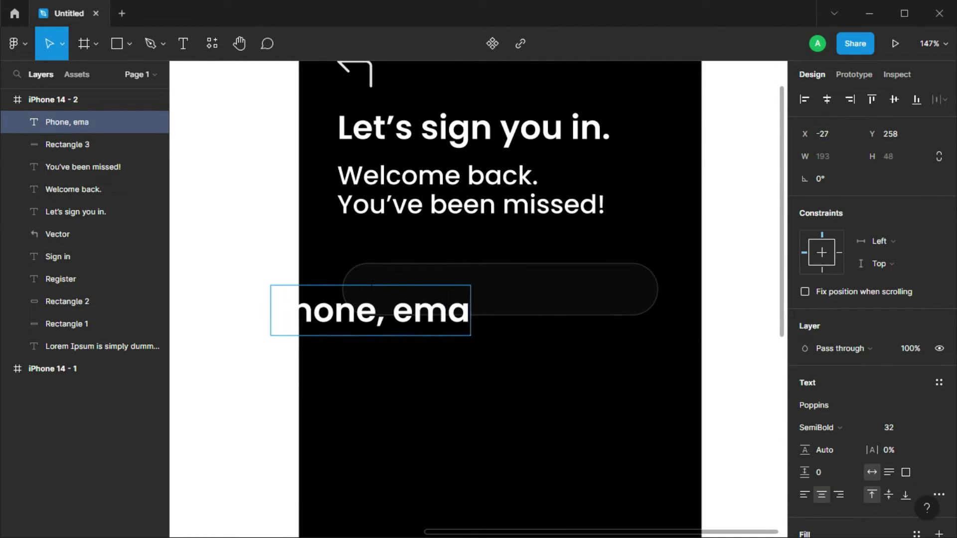
type("il or usern")
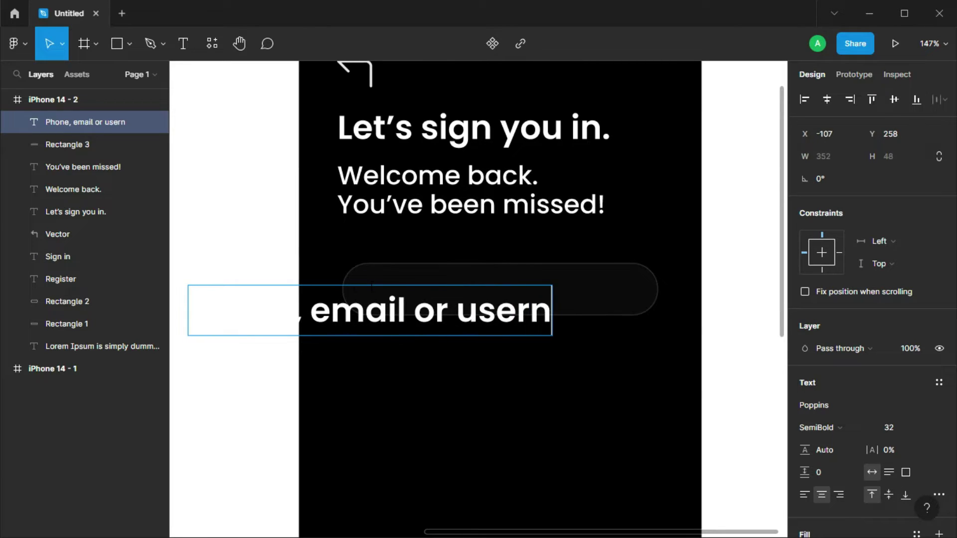
type("ame")
key("ctrl+a")
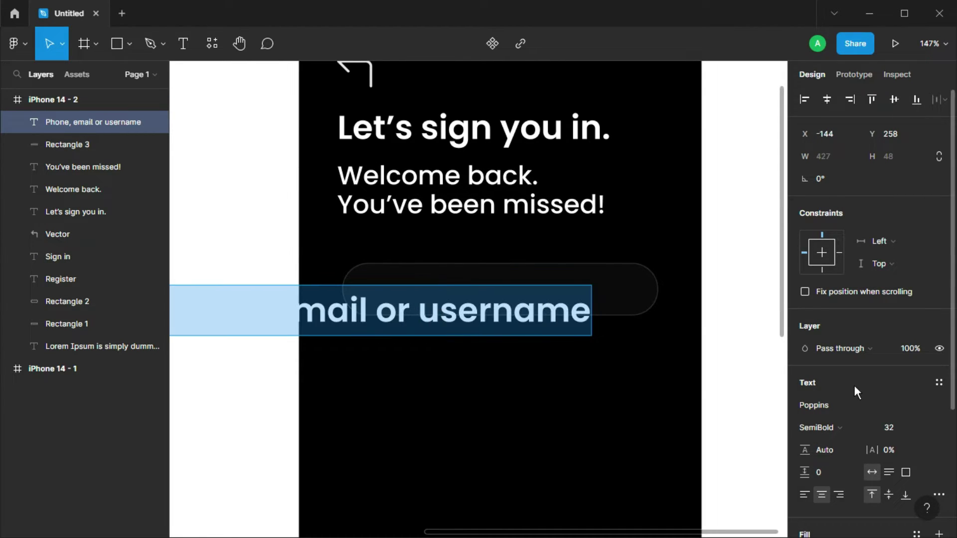
type("6")
key("Return")
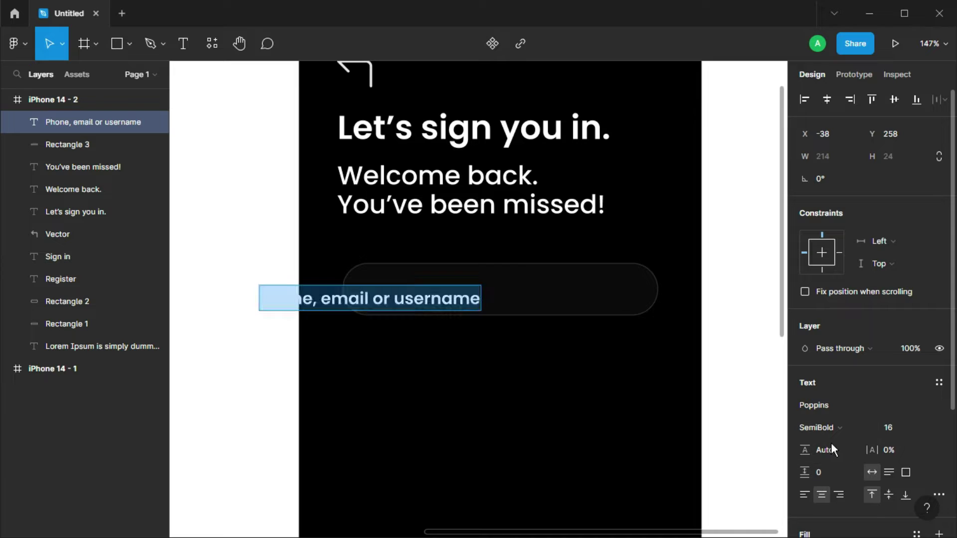
- Colour the placeholder grey 545454 and move it inside the input field
scroll(830, 442, "down", 3)
left_click(805, 437)
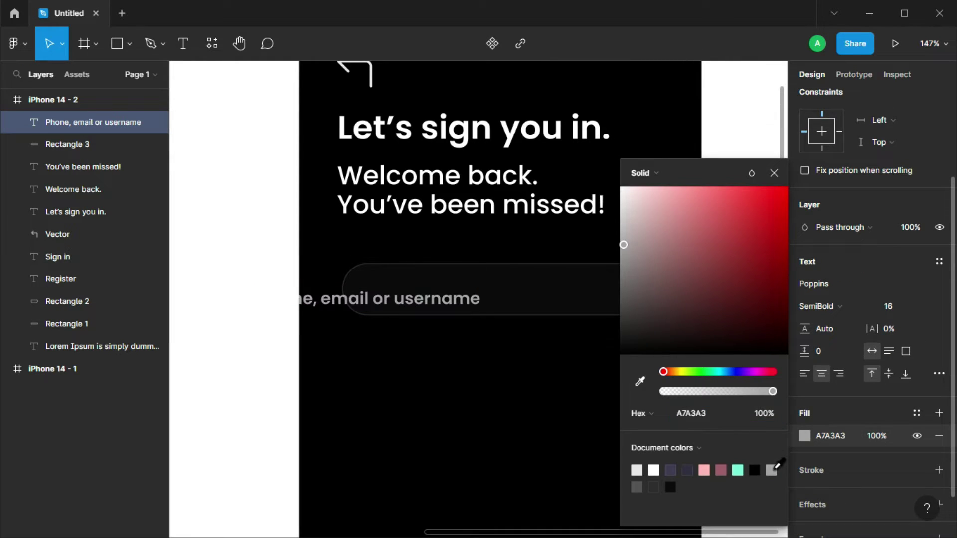
left_click(636, 487)
left_click(367, 299)
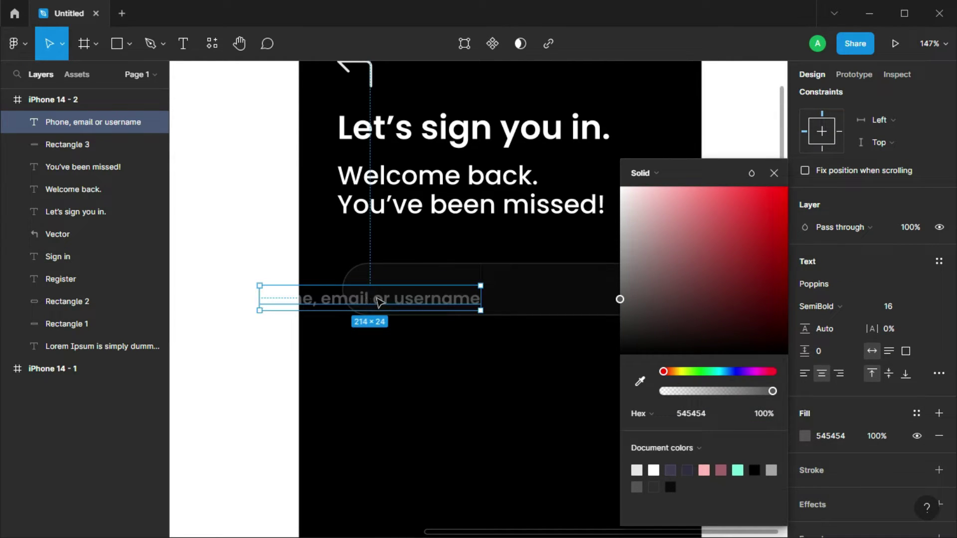
left_click_drag(379, 301, 466, 297)
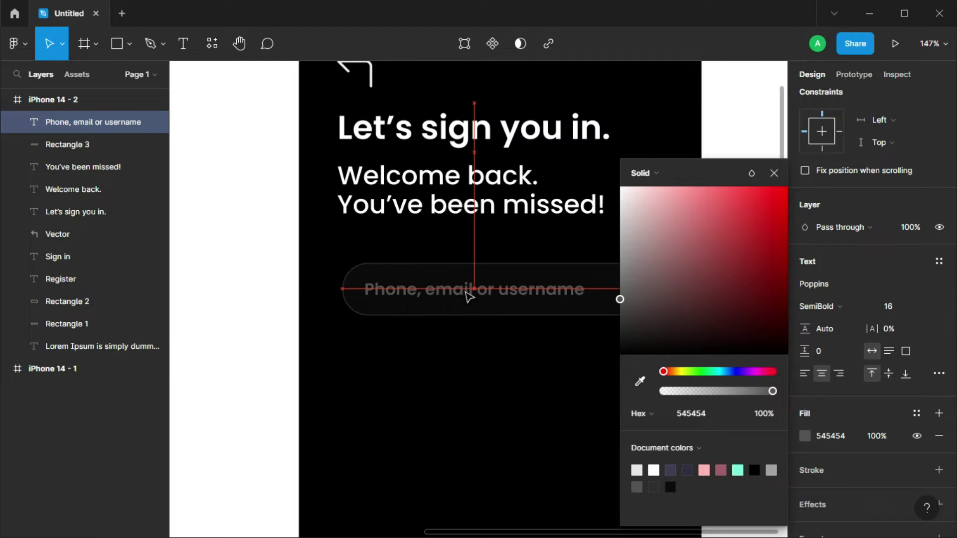
left_click(775, 173)
- Duplicate the field below, rename its placeholder 'password' and left-align it with the one above
left_click(76, 145, "shift")
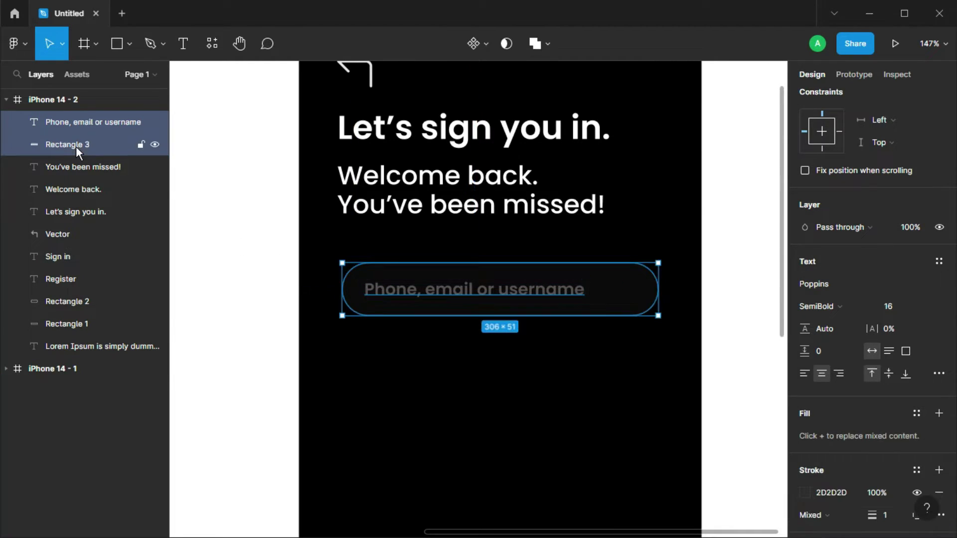
left_click_drag(478, 293, 479, 364)
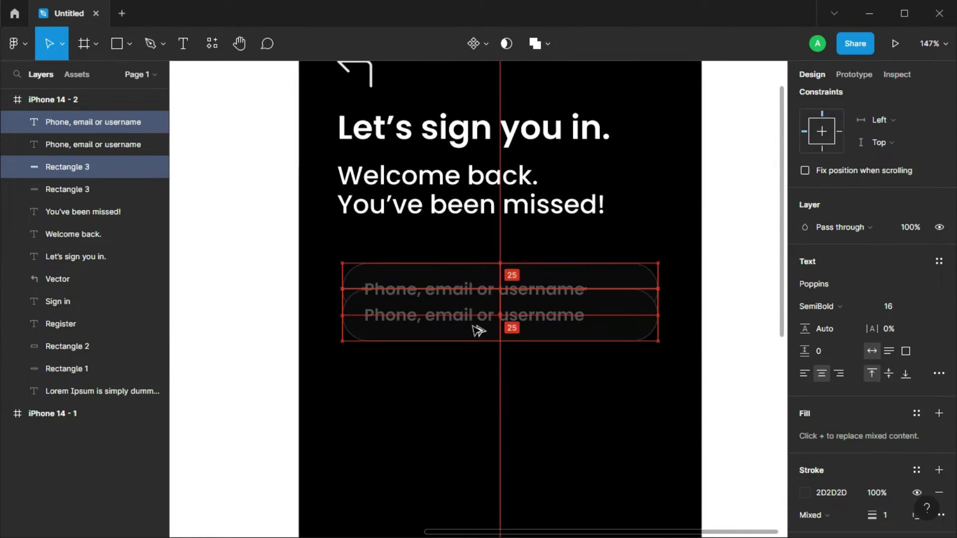
double_click(525, 359)
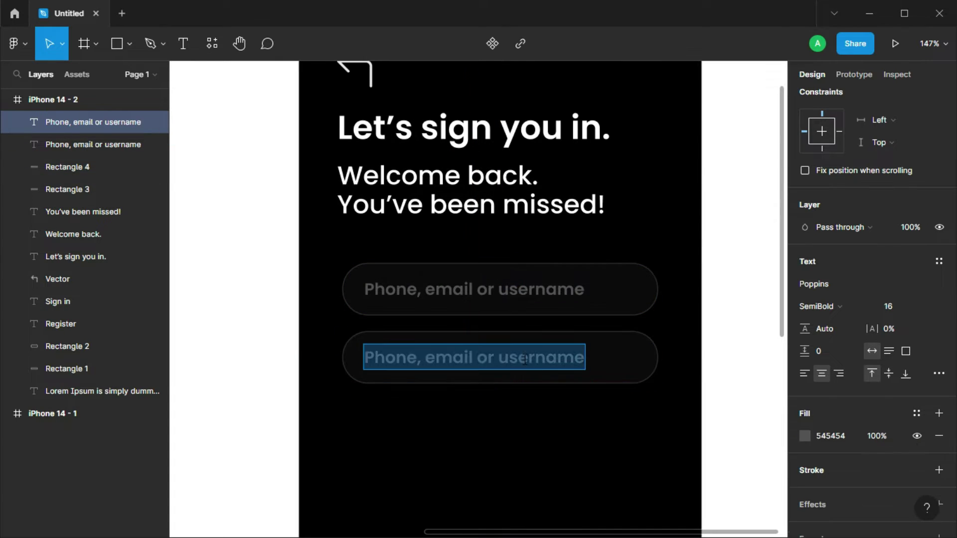
type("password")
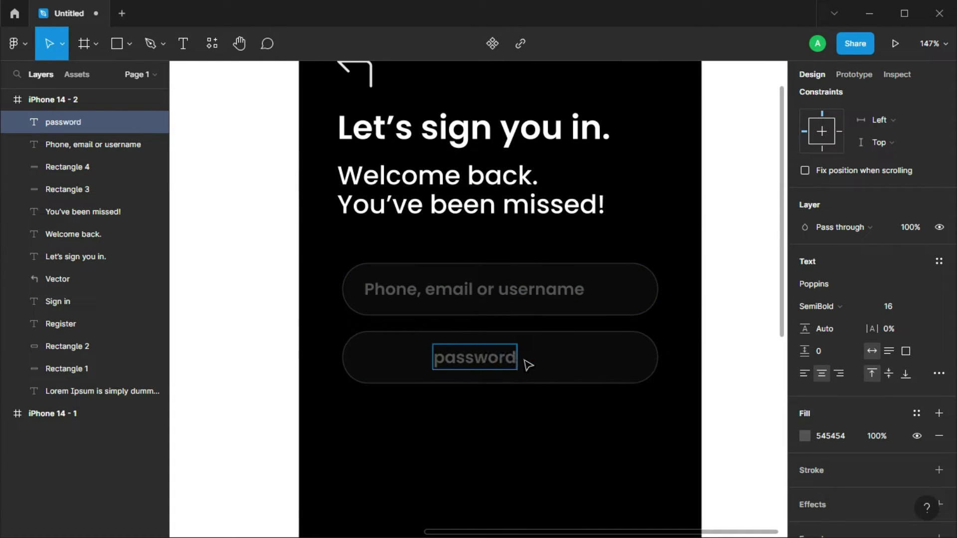
key("Escape")
left_click_drag(500, 362, 431, 356)
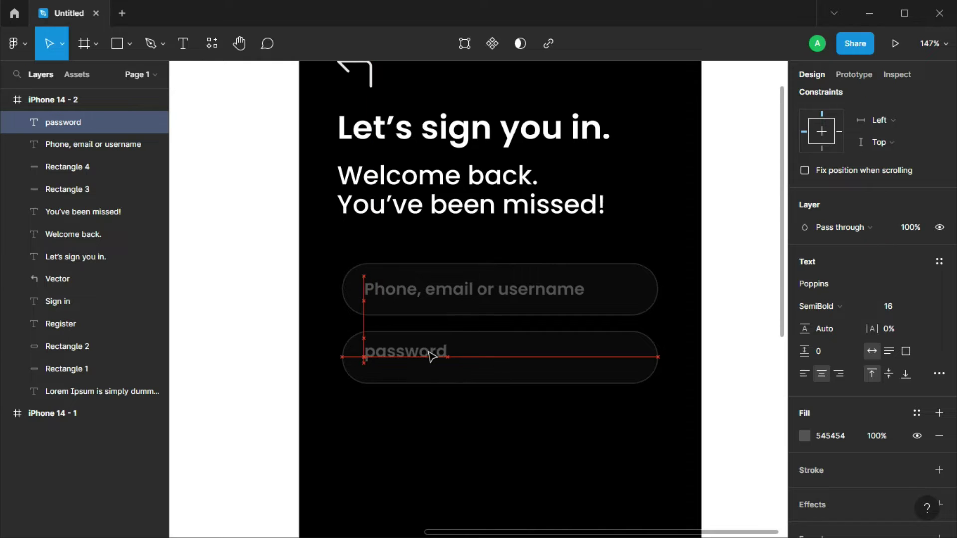
left_click(466, 438)
- Delete the leftover Lorem Ipsum paragraph
scroll(468, 440, "down", 1)
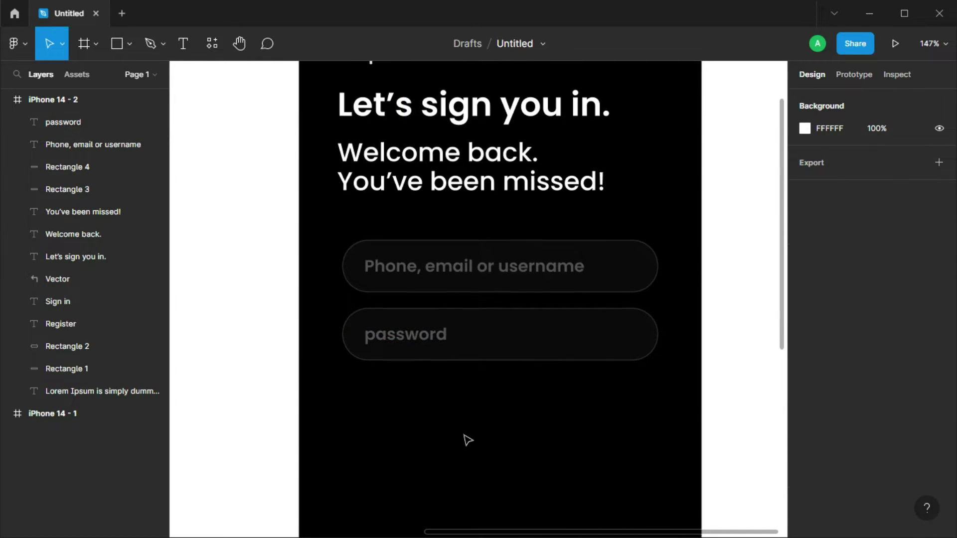
scroll(468, 440, "down", 3)
left_click(501, 432)
key("Delete")
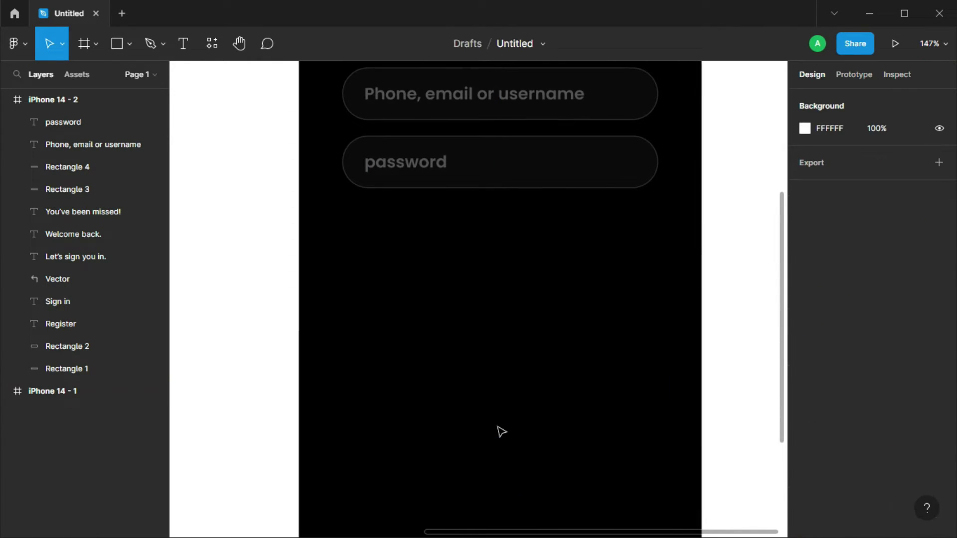
scroll(501, 431, "down", 5)
scroll(497, 367, "up", 5)
scroll(495, 365, "up", 1)
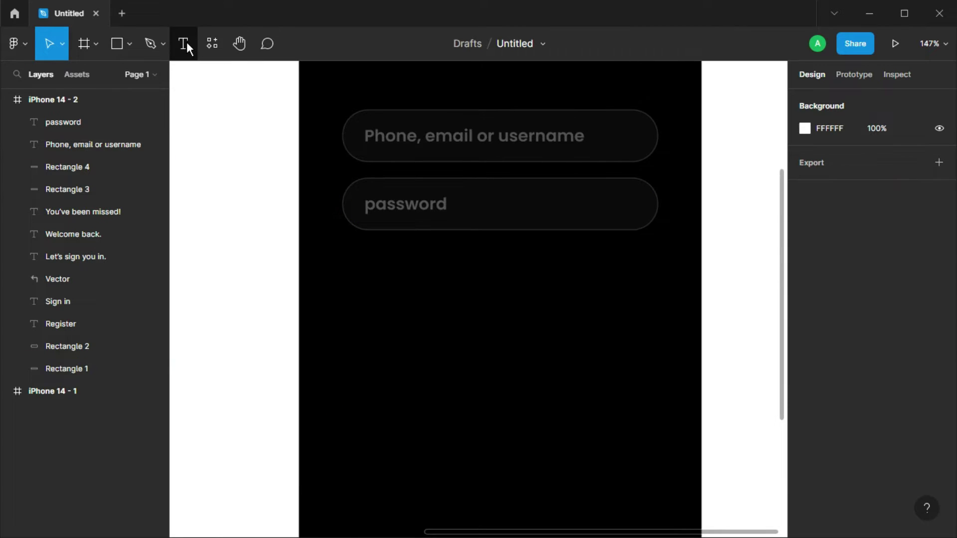
- Type 'Don't have an account?' in a new text box above the buttons
left_click(183, 43)
scroll(395, 160, "down", 1)
scroll(376, 254, "down", 5)
left_click(370, 292)
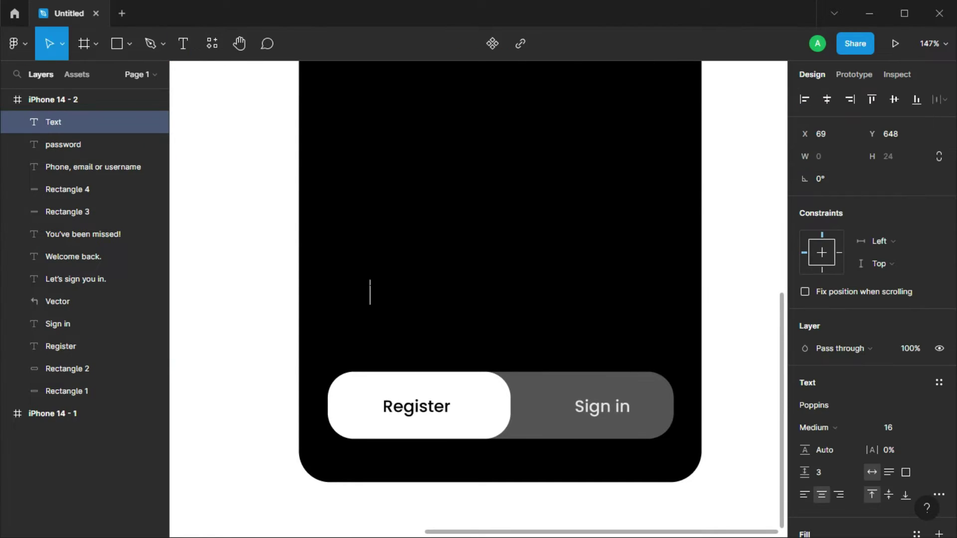
type("Don't")
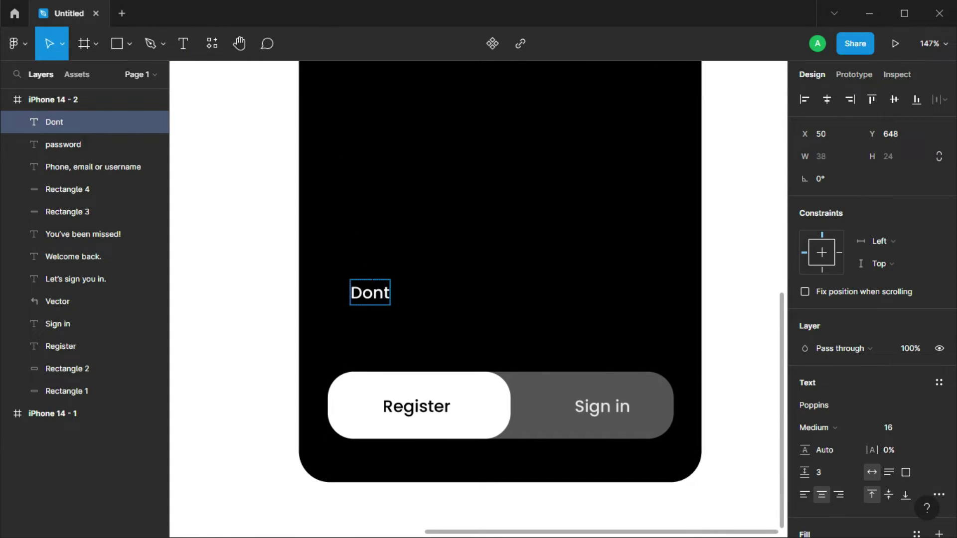
type(" ha")
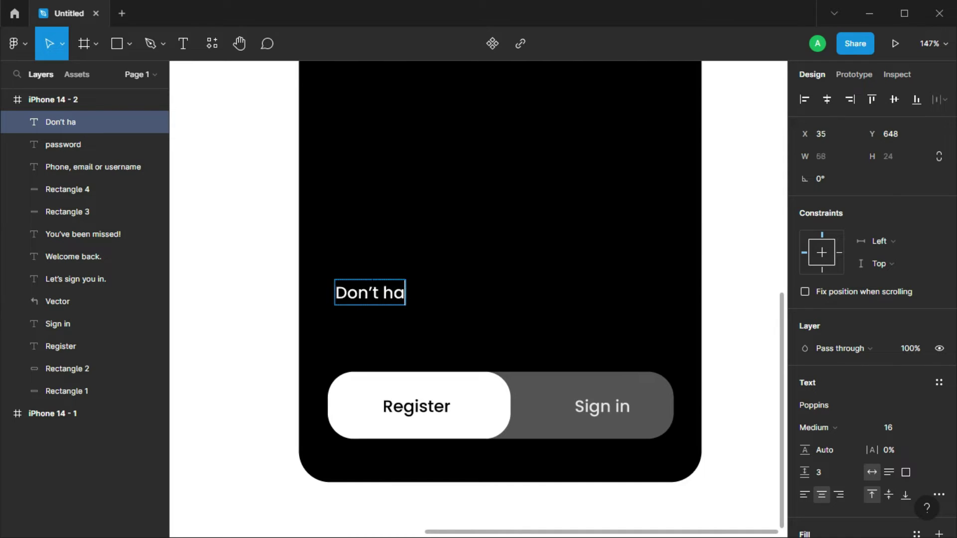
type("ve an")
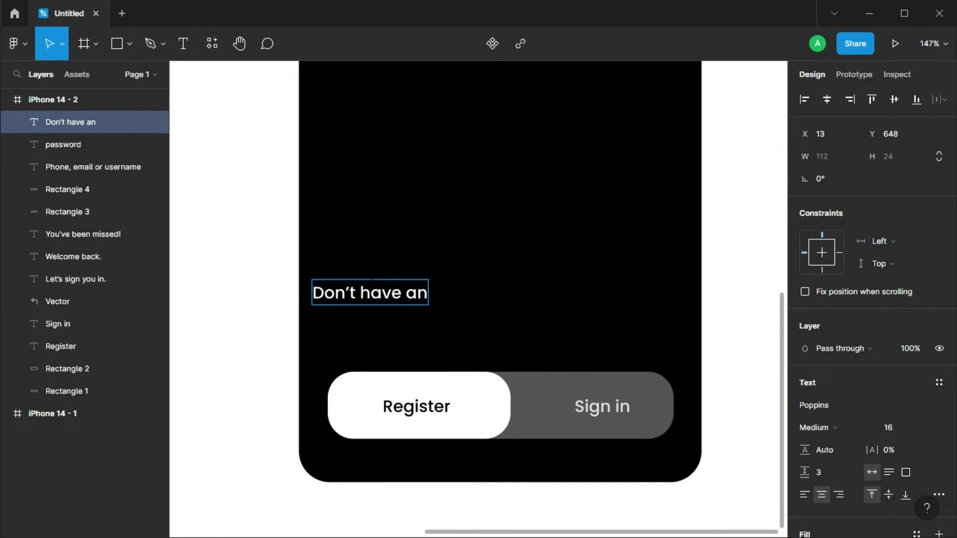
type(" a")
key("BackSpace")
type("acco")
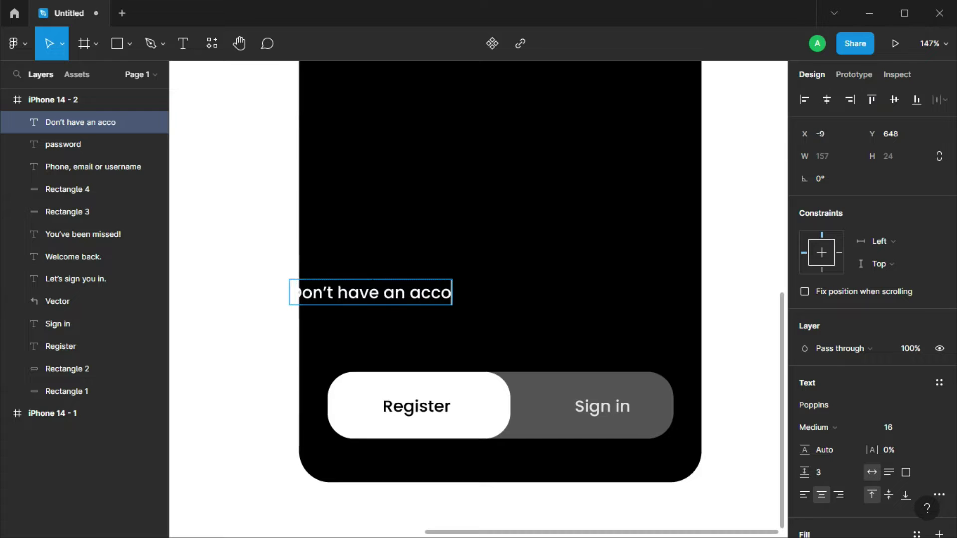
type("unt?")
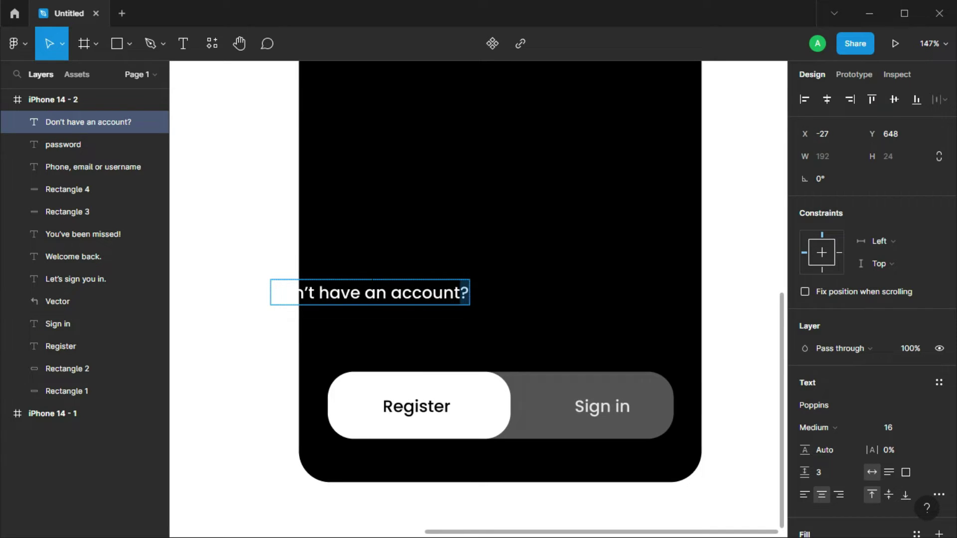
- Colour the prompt dark grey 2D2D2D and centre it above the bottom buttons
key("shift+Left")
key("shift+Left")
key("shift+Left")
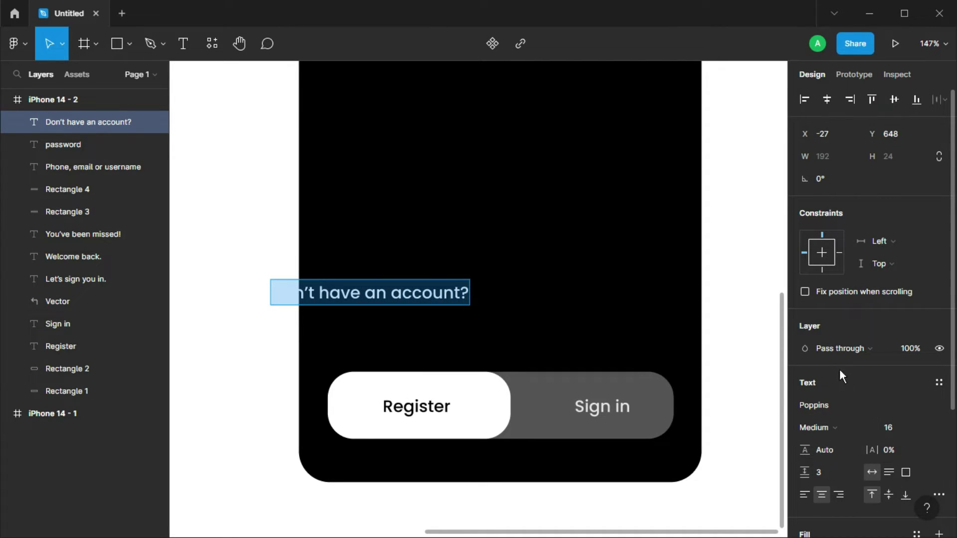
scroll(830, 459, "down", 3)
left_click(805, 382)
left_click(637, 487)
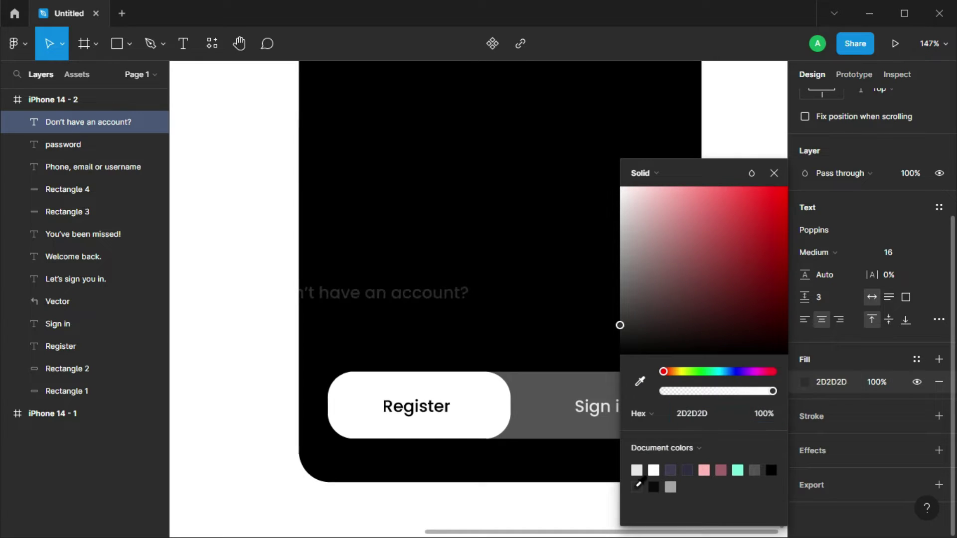
key("Escape")
left_click_drag(401, 297, 518, 308)
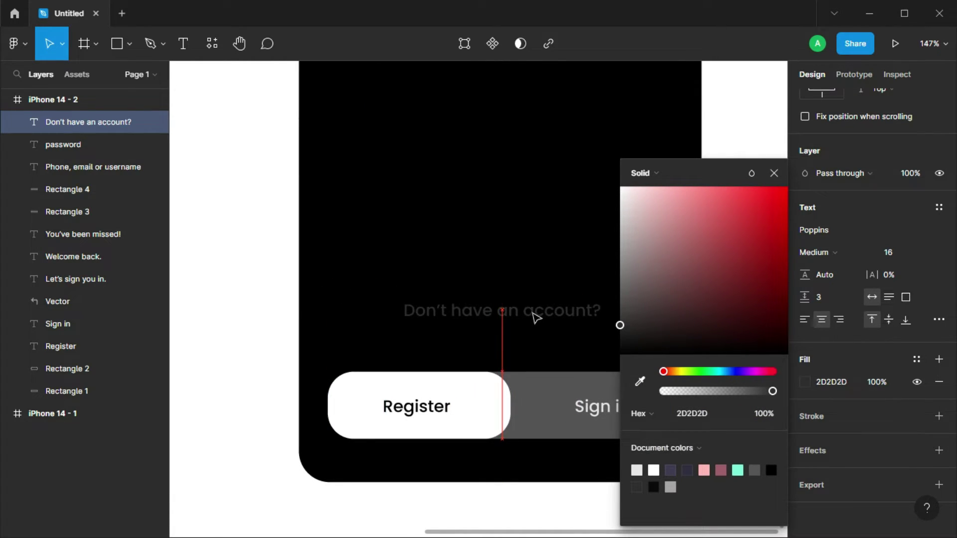
left_click_drag(517, 308, 538, 320)
left_click(774, 174)
key("Return")
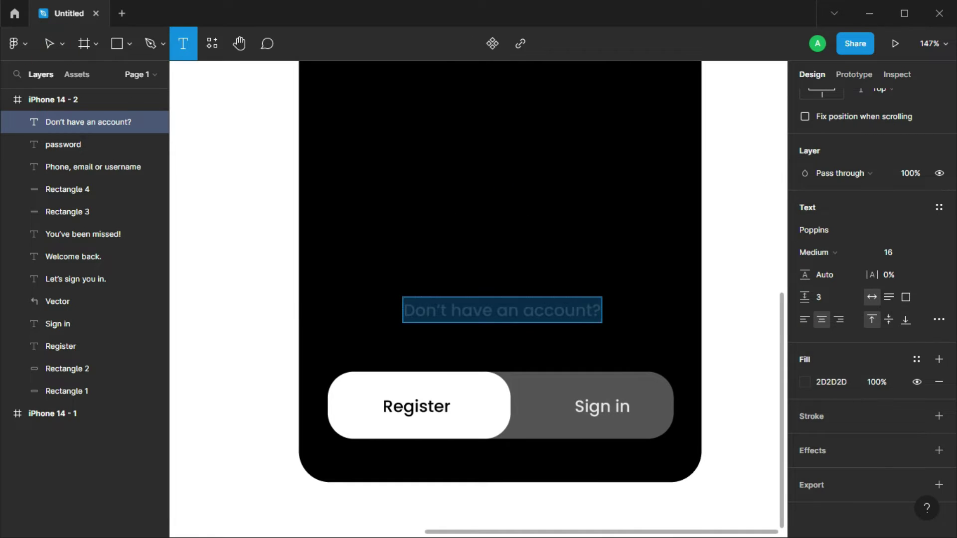
- Type 'Register' in SemiBold at size 18
left_click(608, 315)
type("Reg")
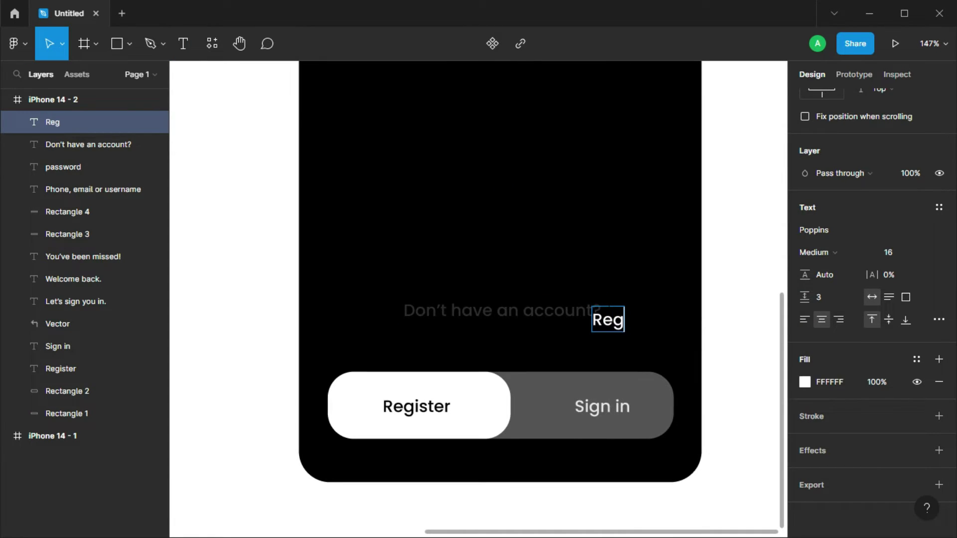
type("ister")
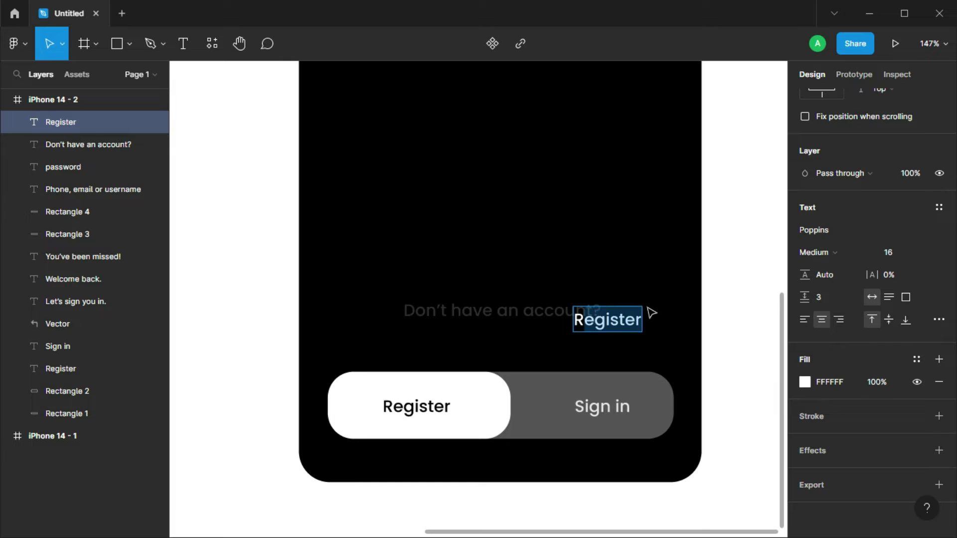
left_click(823, 254)
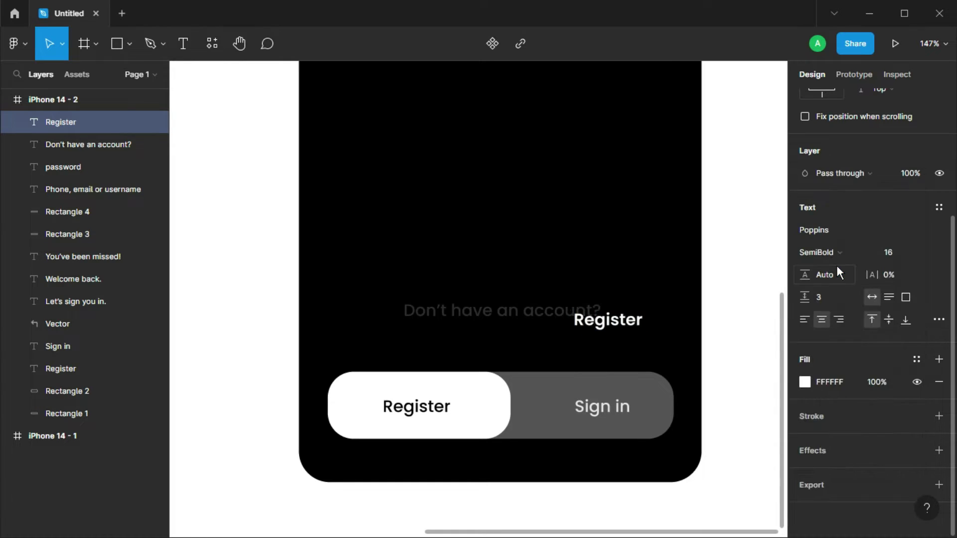
left_click(890, 251)
type("18")
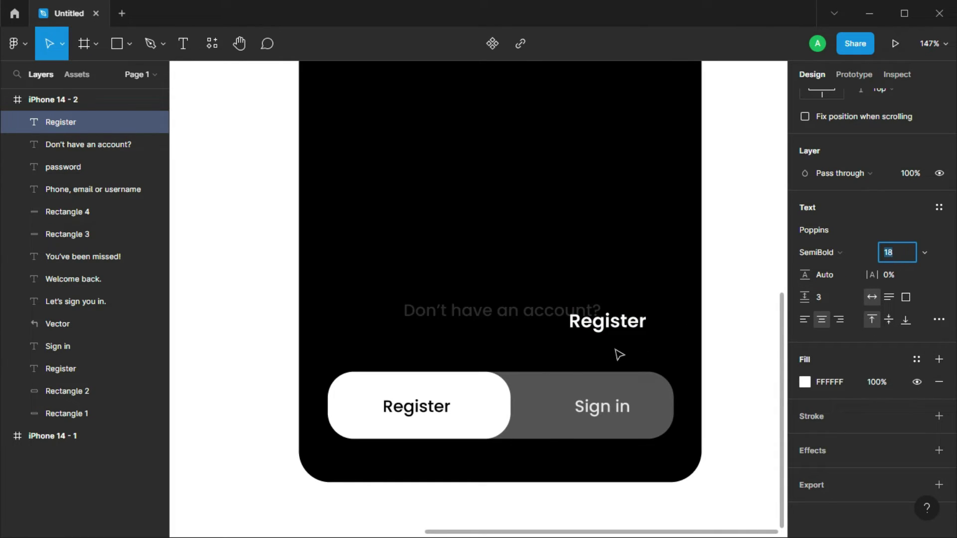
key("Return")
- Place Register right after the prompt and centre the pair above the buttons
left_click(488, 315)
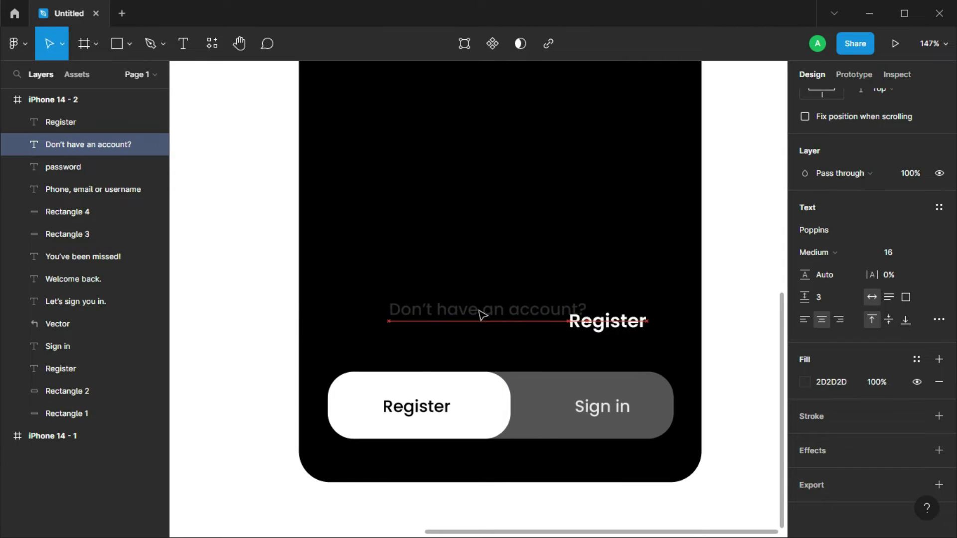
left_click(619, 325)
left_click_drag(619, 325, 632, 313)
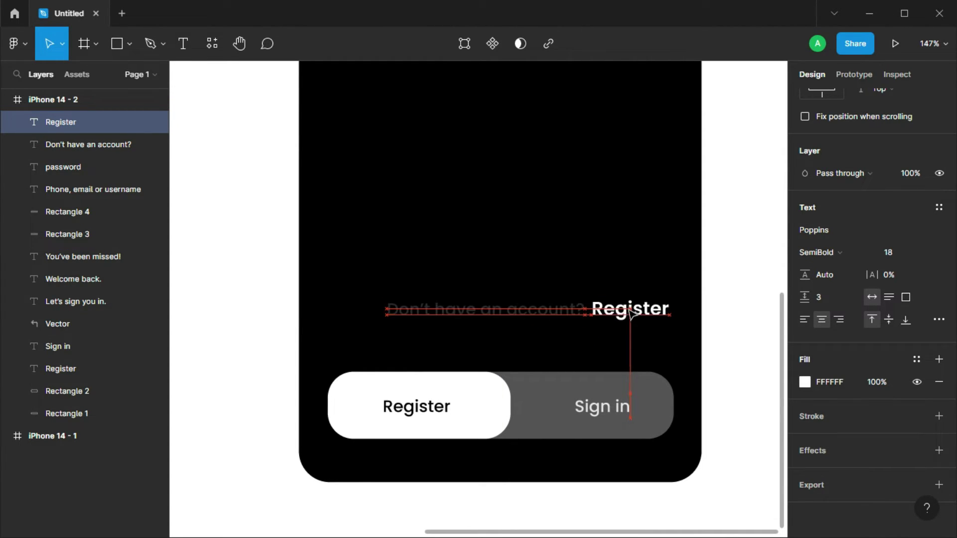
left_click_drag(632, 313, 638, 314)
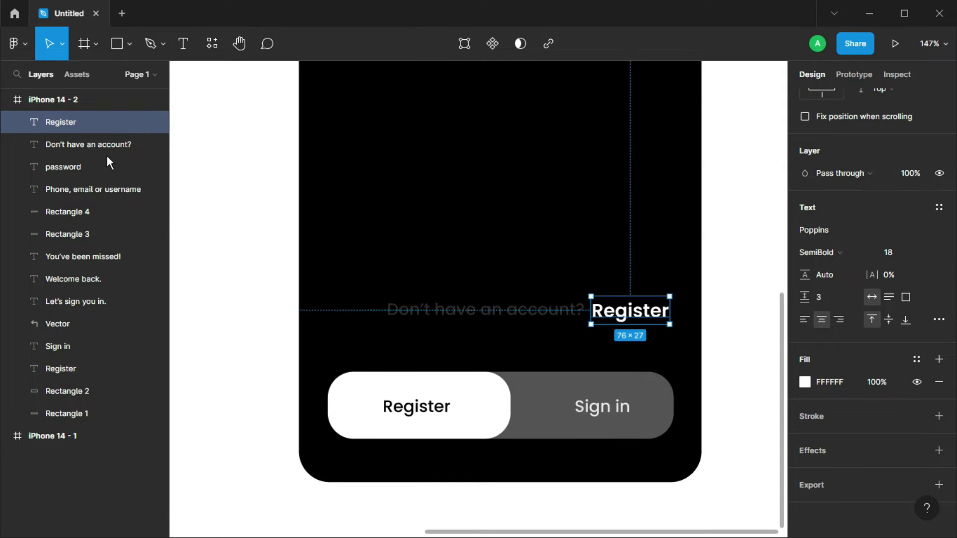
left_click(79, 142, "shift")
left_click_drag(548, 321, 531, 325)
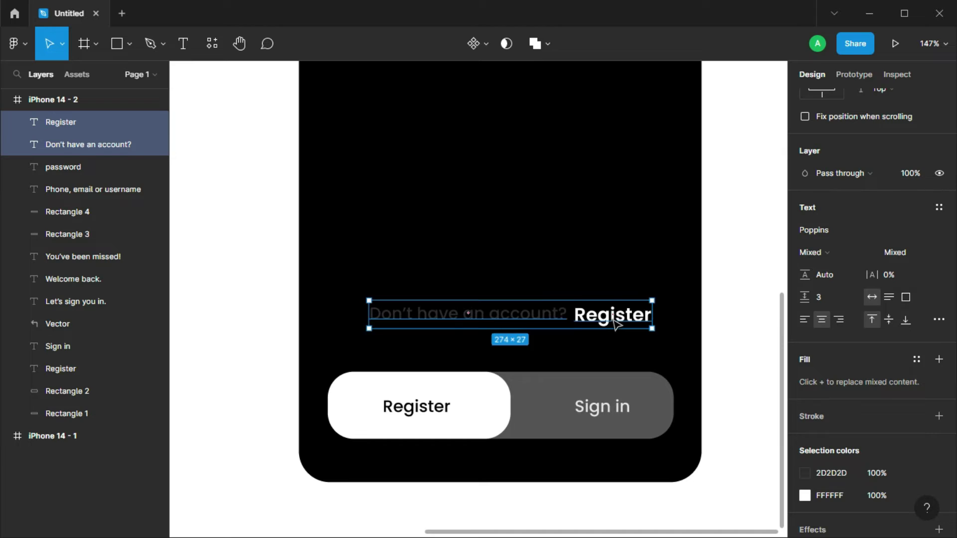
left_click(593, 319)
mouse_move(572, 312)
left_mouse_down()
mouse_move(562, 312)
mouse_move(607, 298)
left_mouse_up()
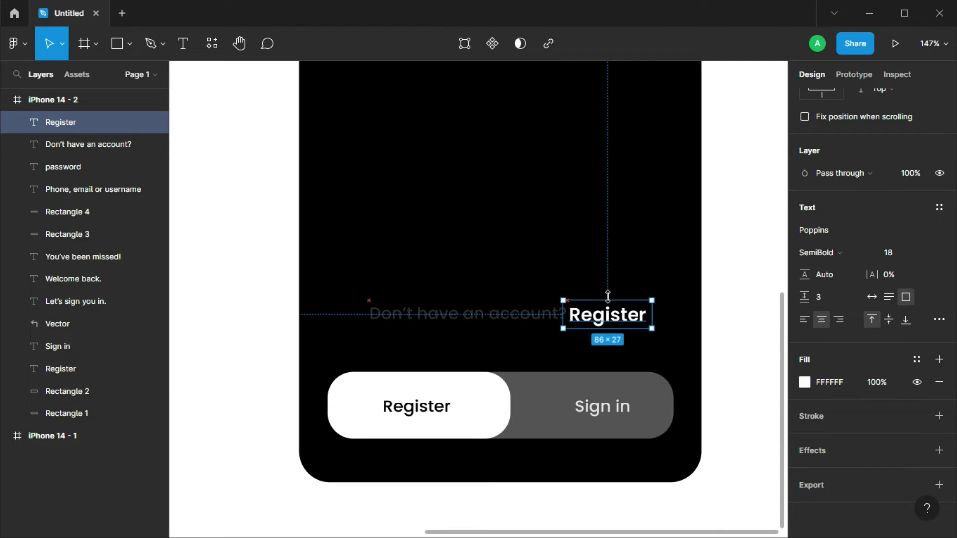
- Delete the Register and Sign in labels and the grey track rectangle from the button
left_click(686, 344)
scroll(686, 343, "down", 5, "ctrl")
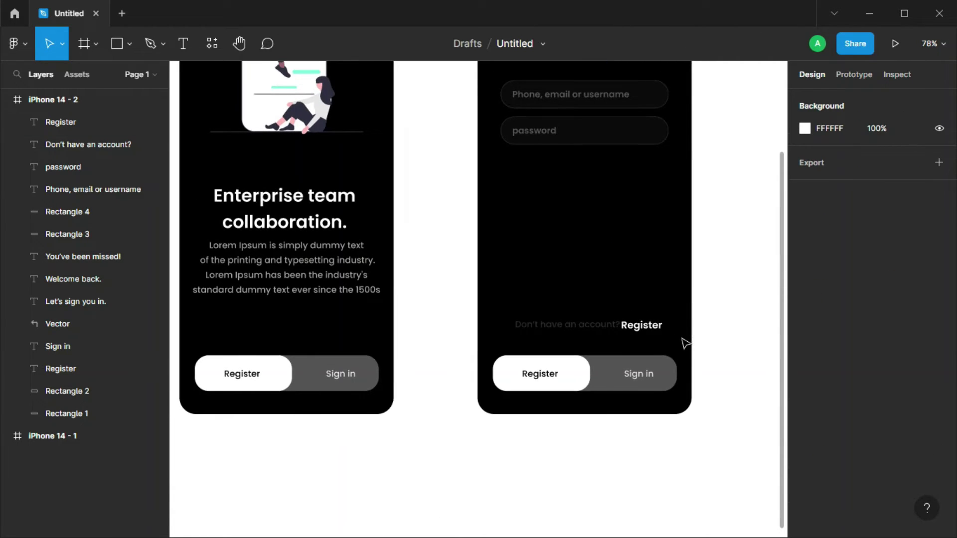
scroll(626, 331, "up", 5, "ctrl")
left_click(624, 327)
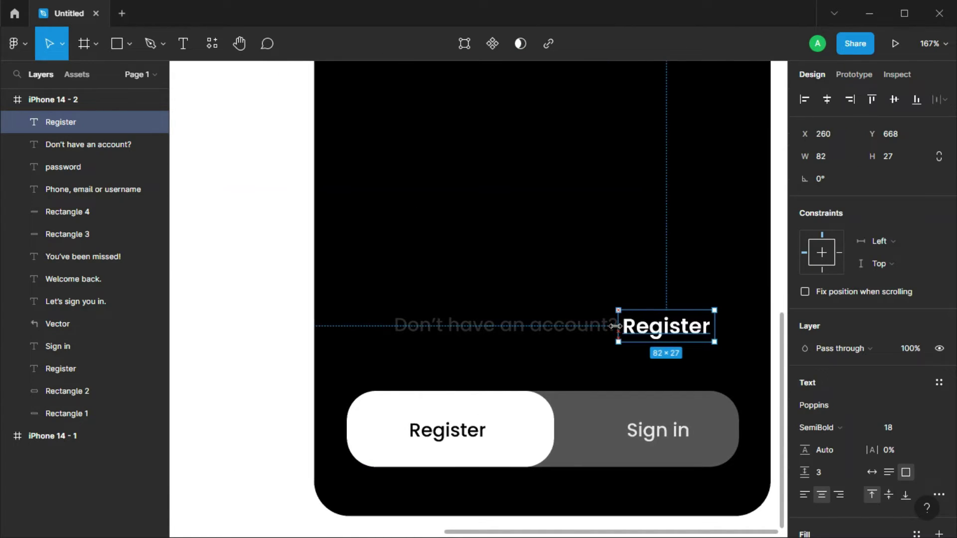
scroll(574, 381, "down", 1)
left_click(457, 402)
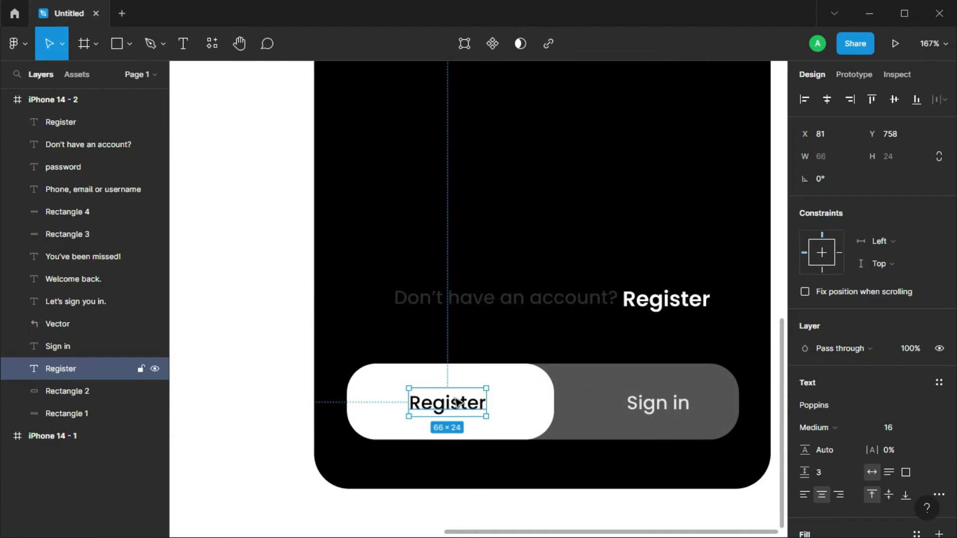
key("Delete")
left_click(652, 404)
key("Delete")
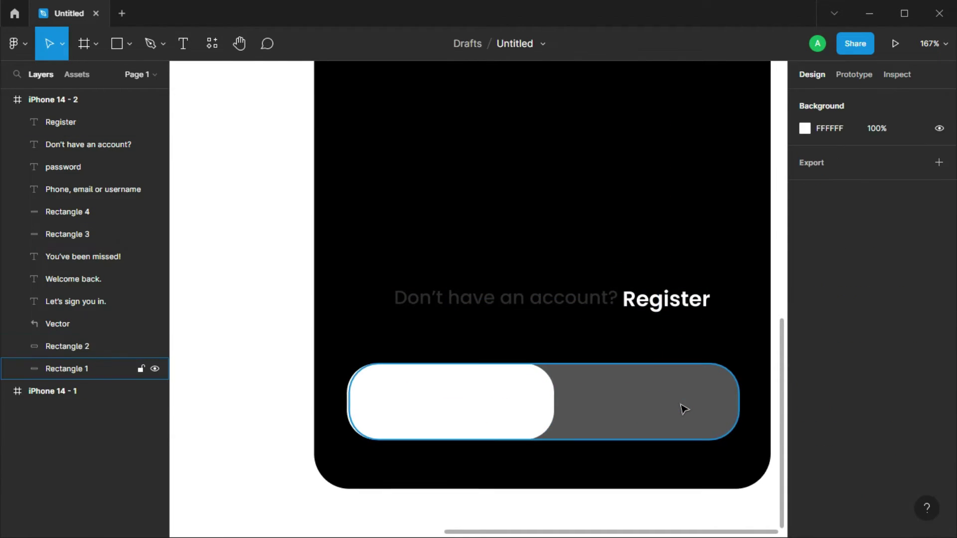
left_click(683, 407)
key("Delete")
- Resize the white button to 306 wide and align it with the input fields
left_click(530, 406)
left_click_drag(553, 405, 752, 405)
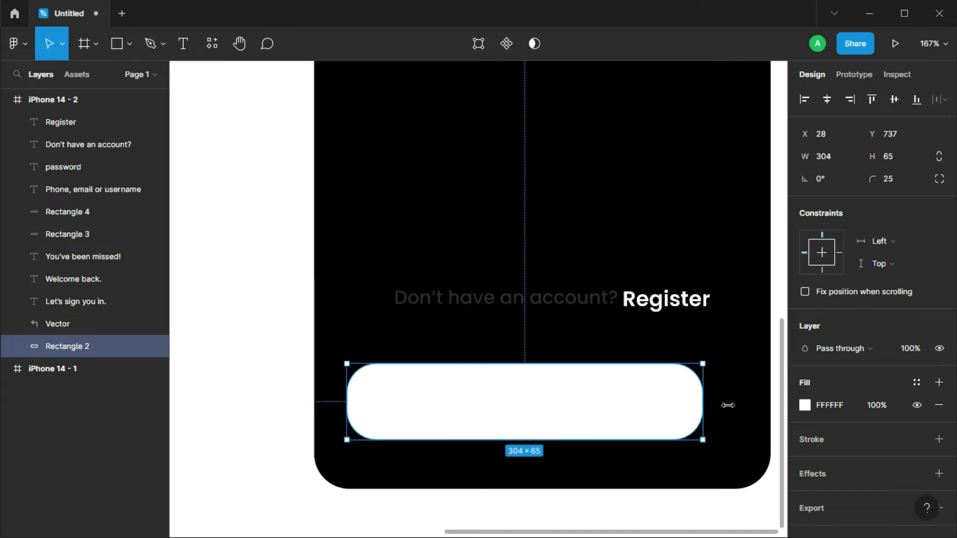
scroll(751, 405, "down", 5)
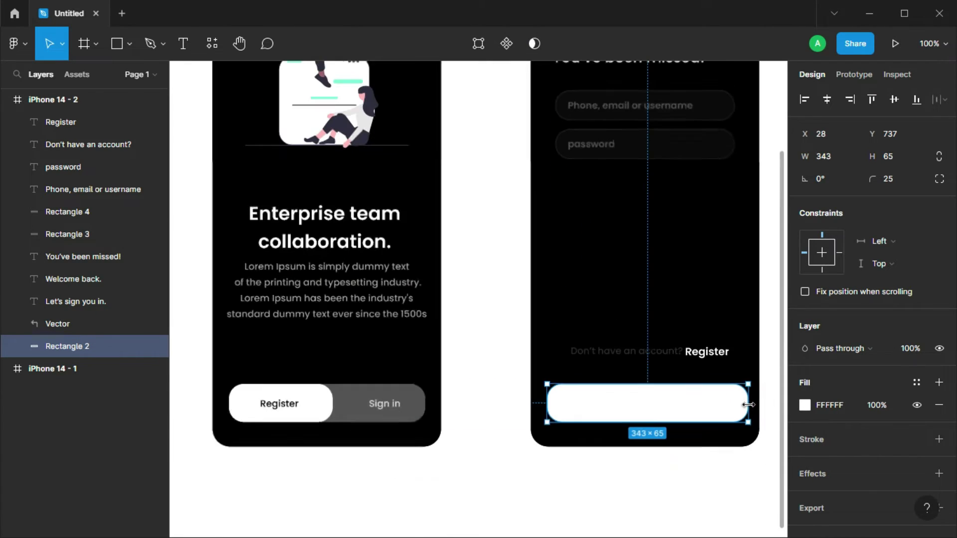
mouse_move(548, 404)
left_mouse_down()
mouse_move(569, 404)
mouse_move(556, 404)
left_mouse_up()
left_click_drag(744, 408, 737, 408)
left_click_drag(627, 405, 630, 406)
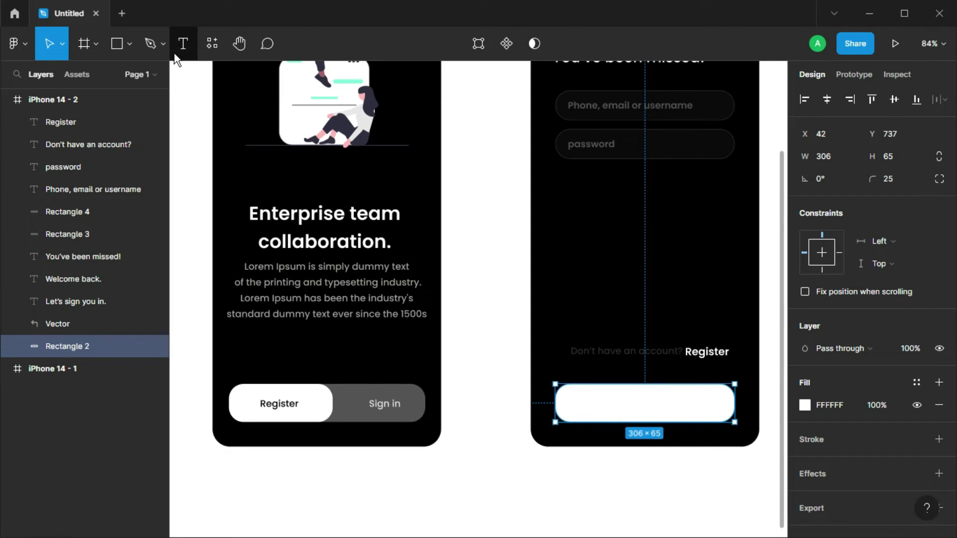
- Add a 'Sign in' label and centre it on the white 306×65 button
left_click(175, 56)
left_click(641, 400)
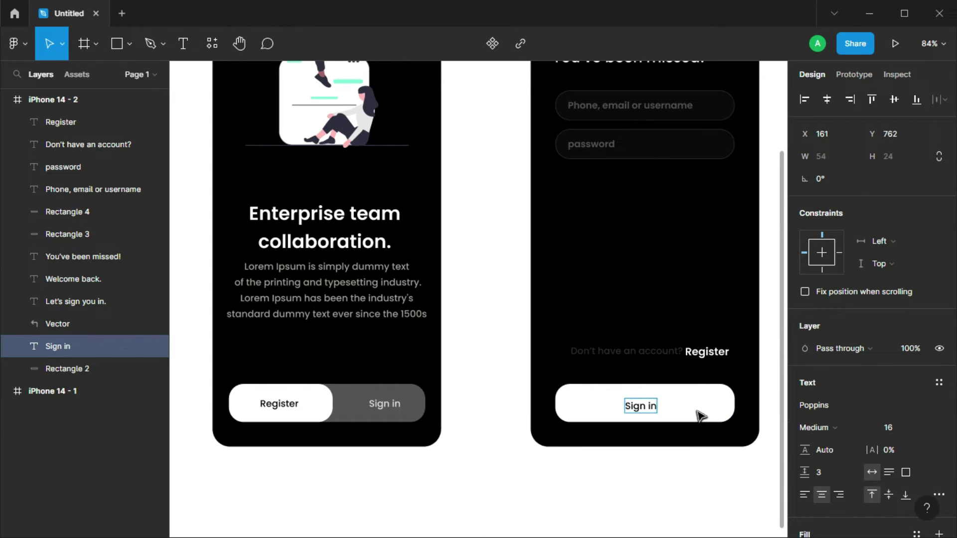
left_click_drag(646, 409, 649, 408)
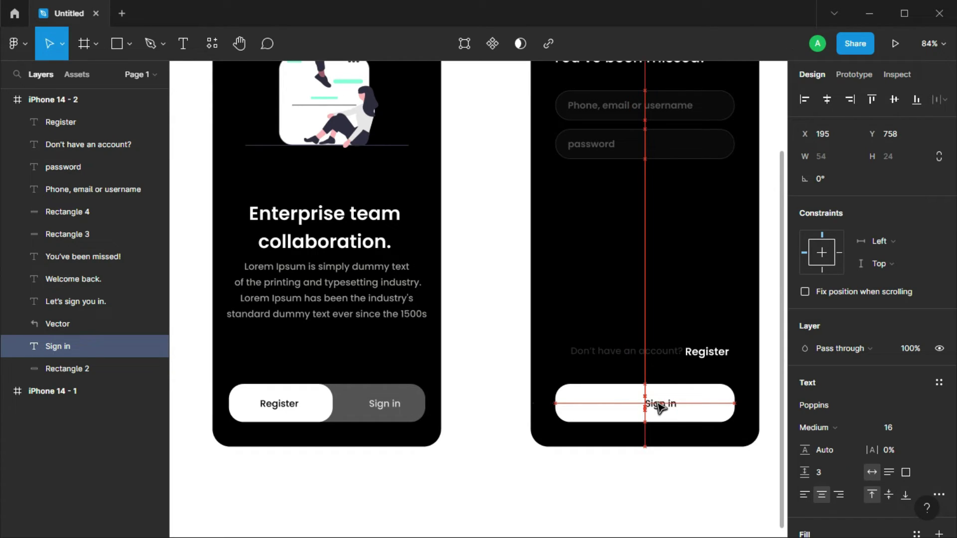
left_click(700, 407)
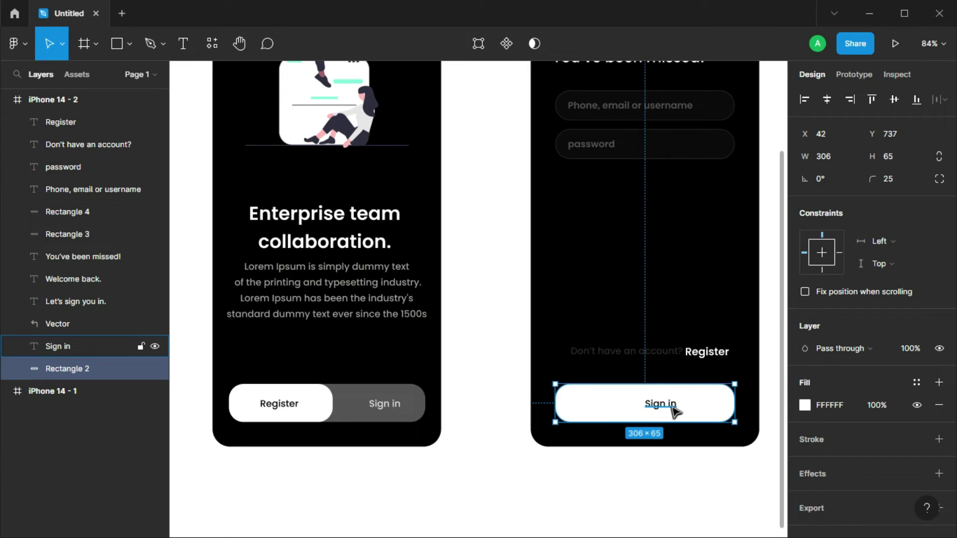
left_click(676, 412)
left_click_drag(671, 406, 657, 409)
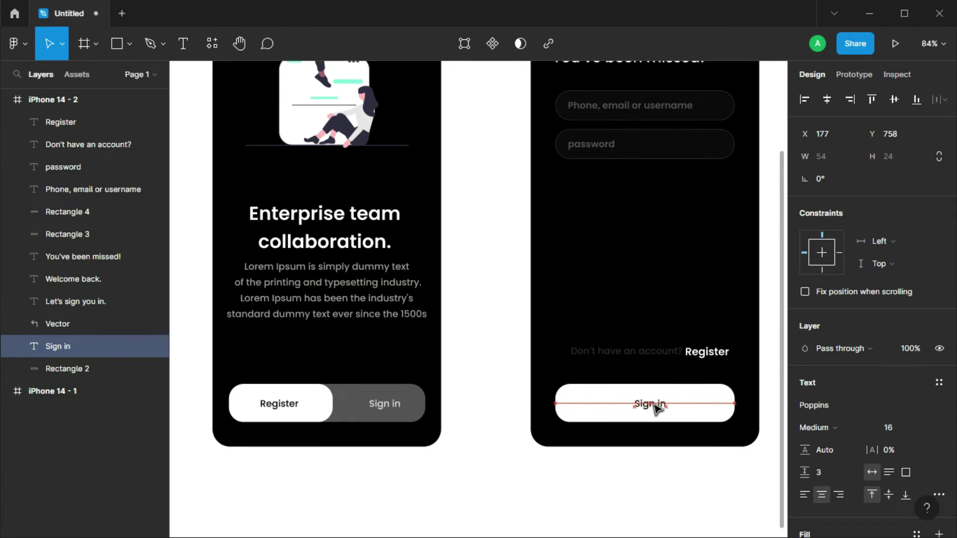
scroll(658, 408, "down", 3)
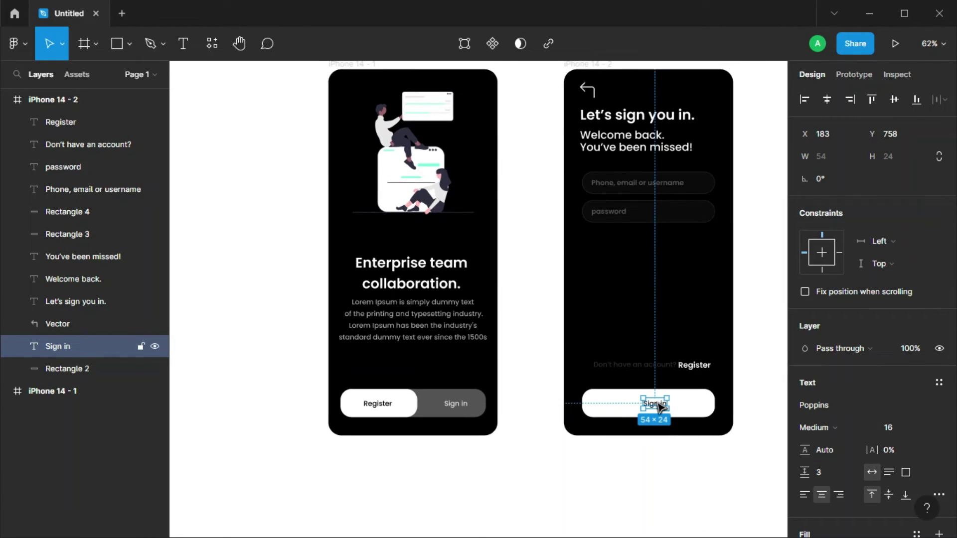
left_click_drag(658, 408, 662, 404)
- Delete the white button and draw a 306×61 rectangle aligned with the input fields
left_click(697, 410)
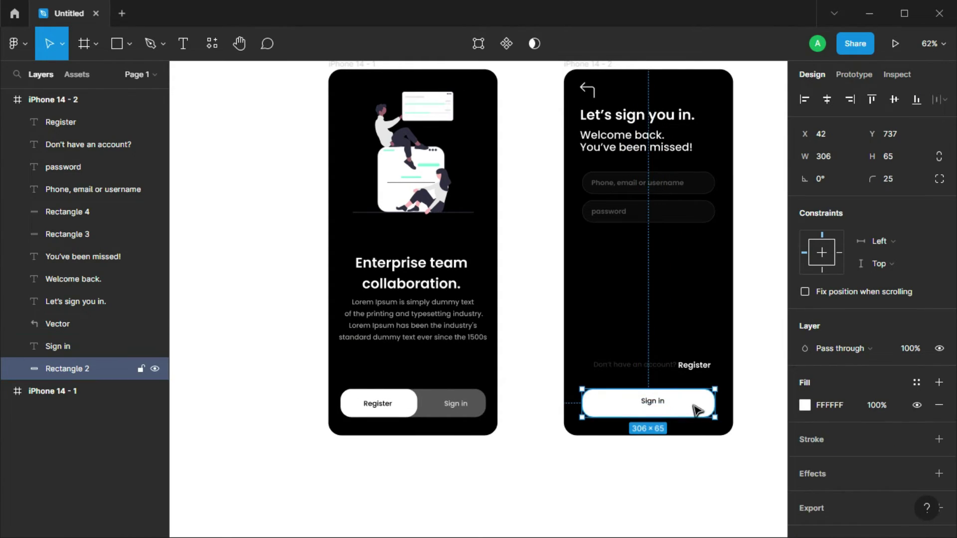
key("Delete")
scroll(697, 410, "up", 4)
left_click(128, 43)
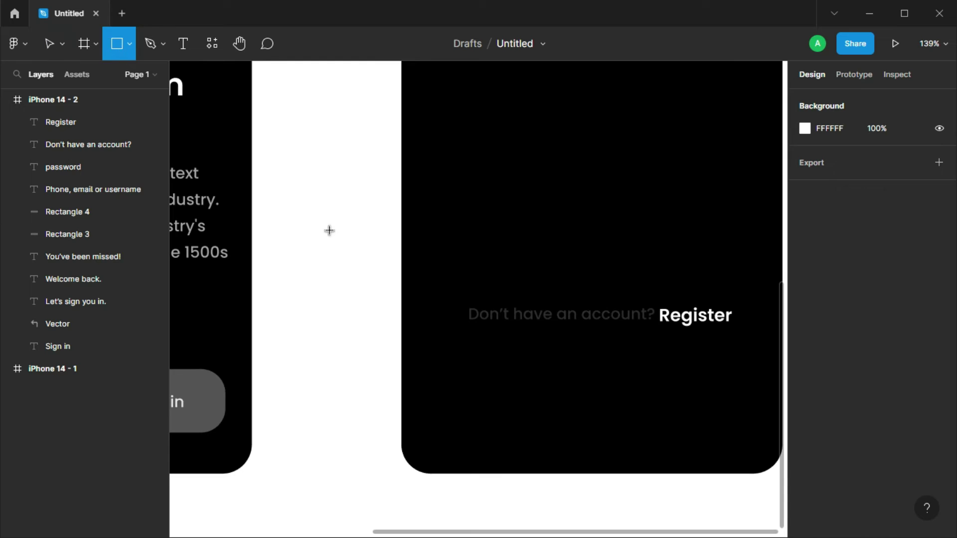
mouse_move(439, 394)
left_mouse_down()
mouse_move(481, 377)
mouse_move(767, 382)
left_mouse_up()
scroll(767, 382, "down", 5)
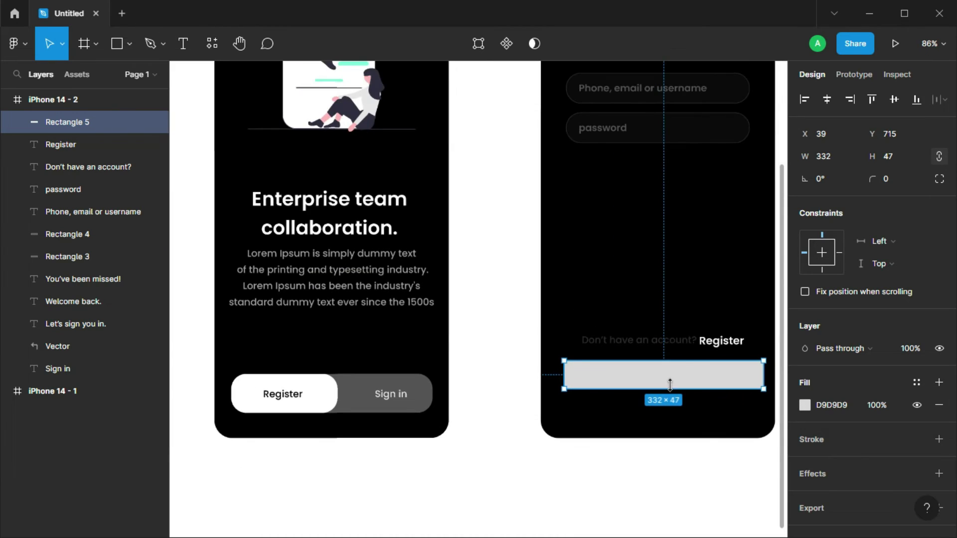
left_click_drag(567, 374, 567, 374)
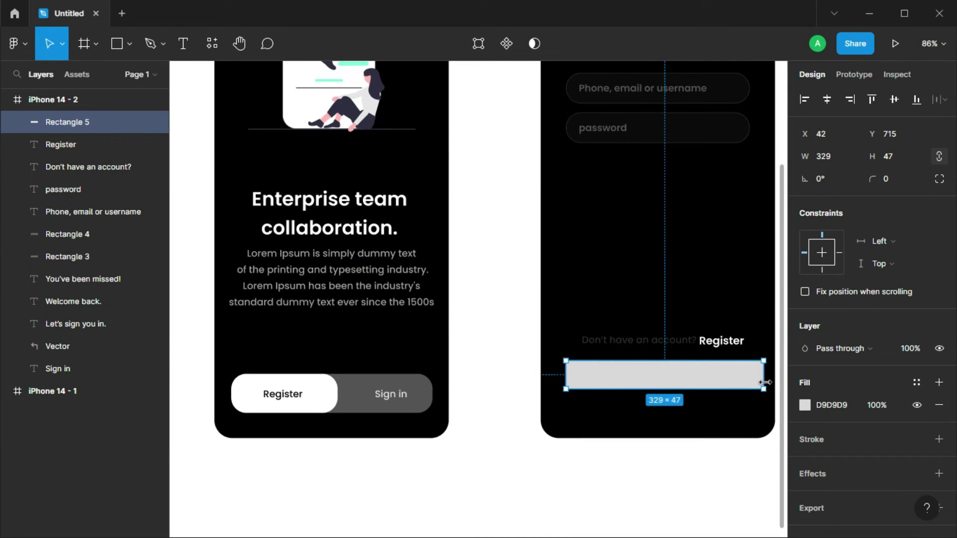
left_click_drag(765, 383, 750, 383)
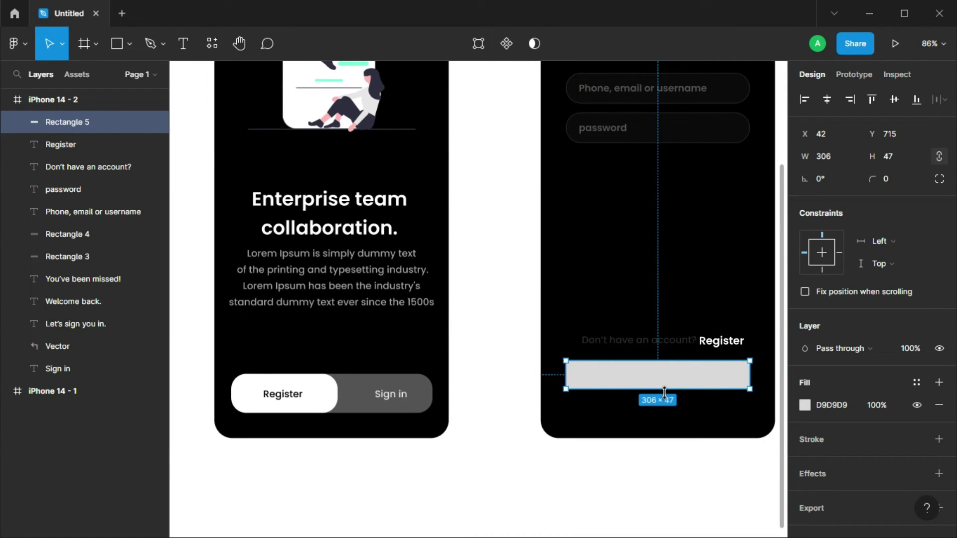
left_click_drag(664, 392, 662, 403)
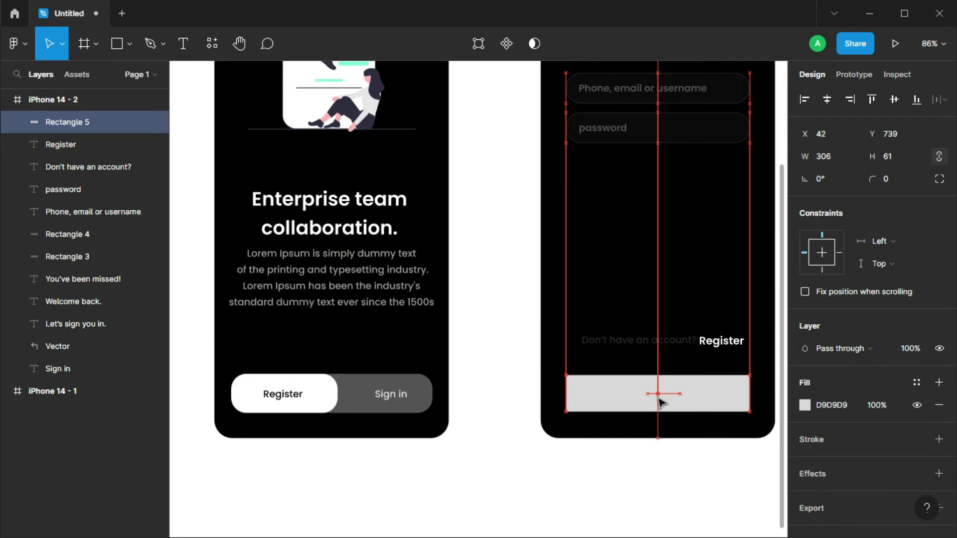
- Give the new button a corner radius of 25 and a light grey E6E6E6 fill
type("25")
key("Return")
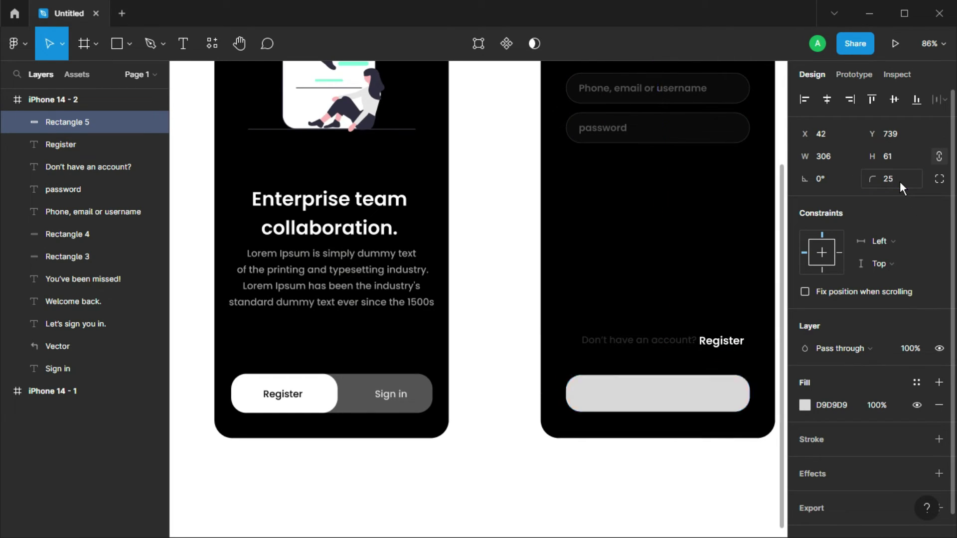
left_click(804, 406)
left_click(637, 470)
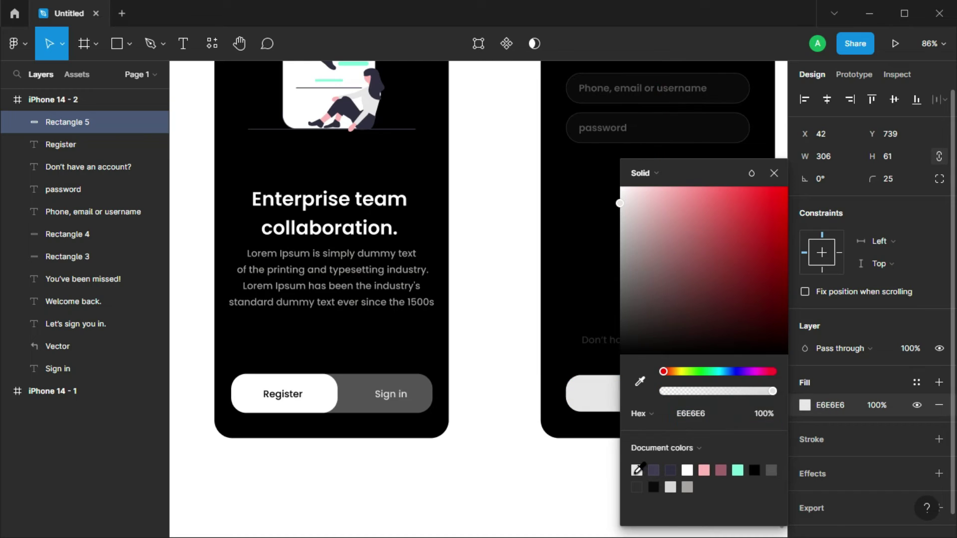
left_click(773, 173)
key("r")
- Add a 'Sign in' label centred on the grey button
key("t")
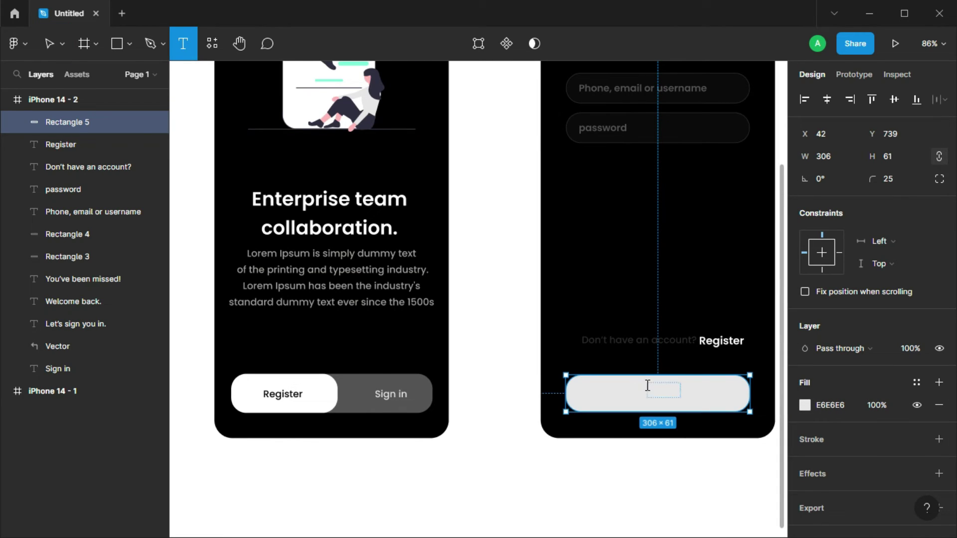
left_click(648, 389)
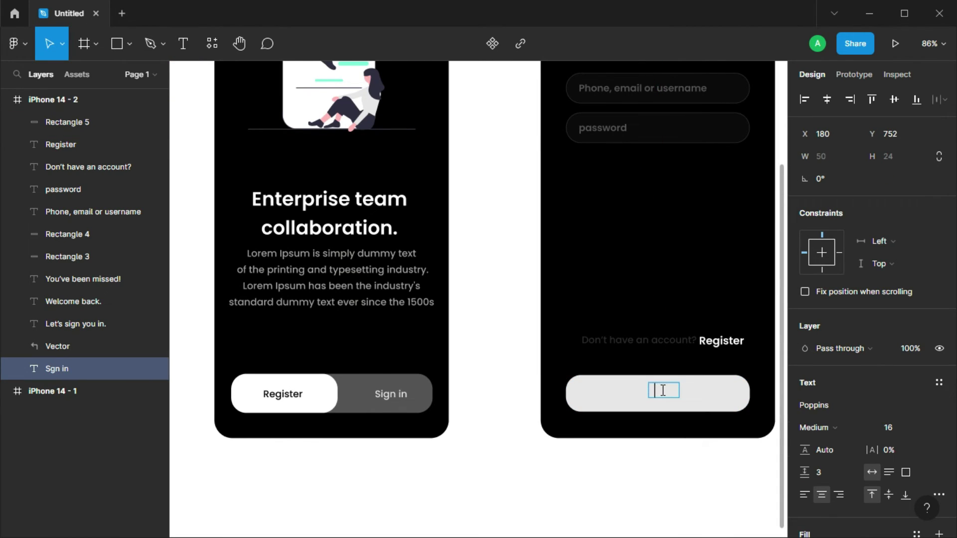
key("BackSpace")
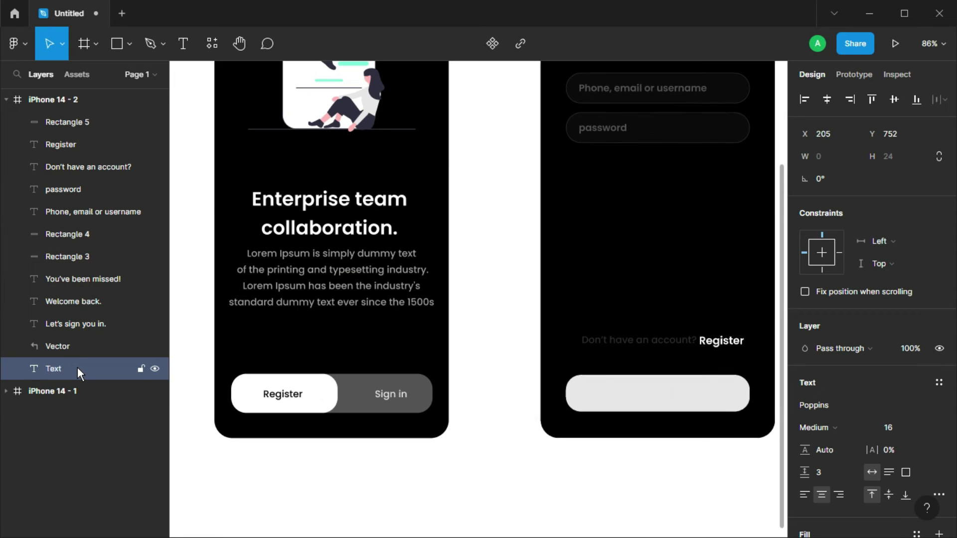
left_click(90, 391)
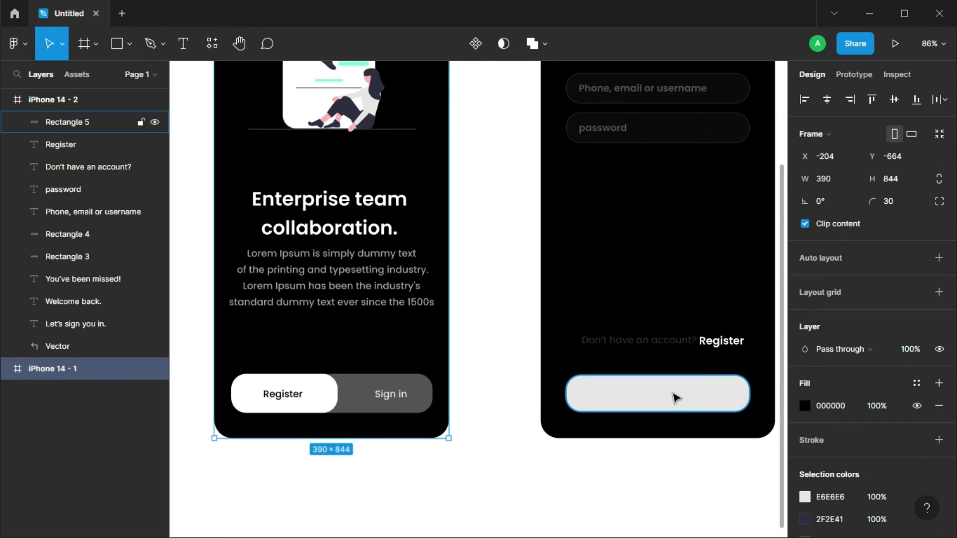
key("t")
left_click(648, 389)
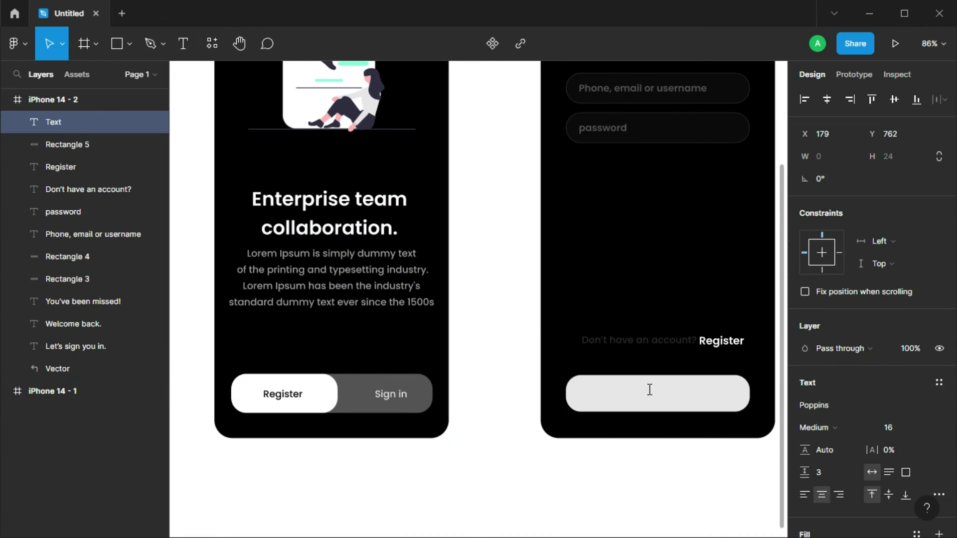
type("Sign in")
key("Escape")
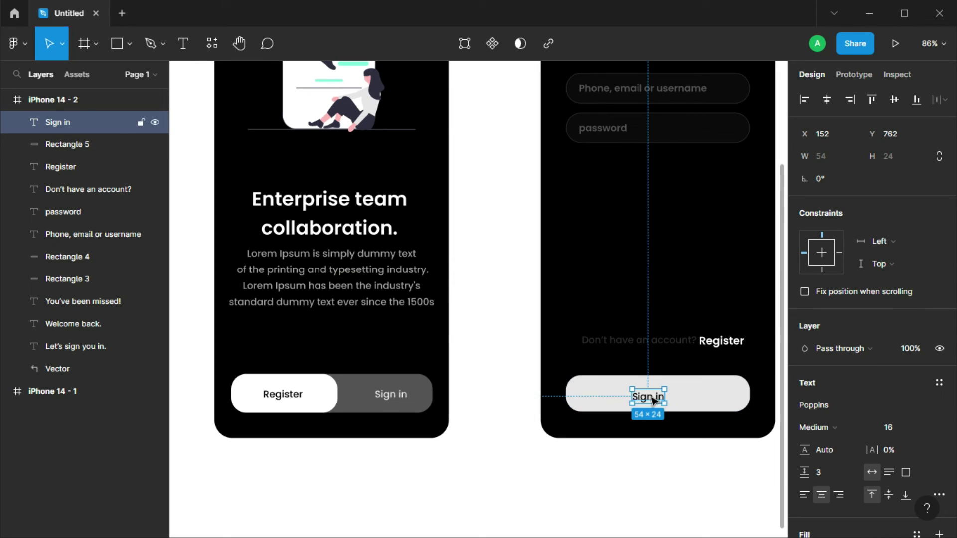
left_click_drag(651, 396, 660, 395)
- Select both input boxes with their placeholder texts and drag them about 50 px lower
left_click(630, 483)
key("shift+1")
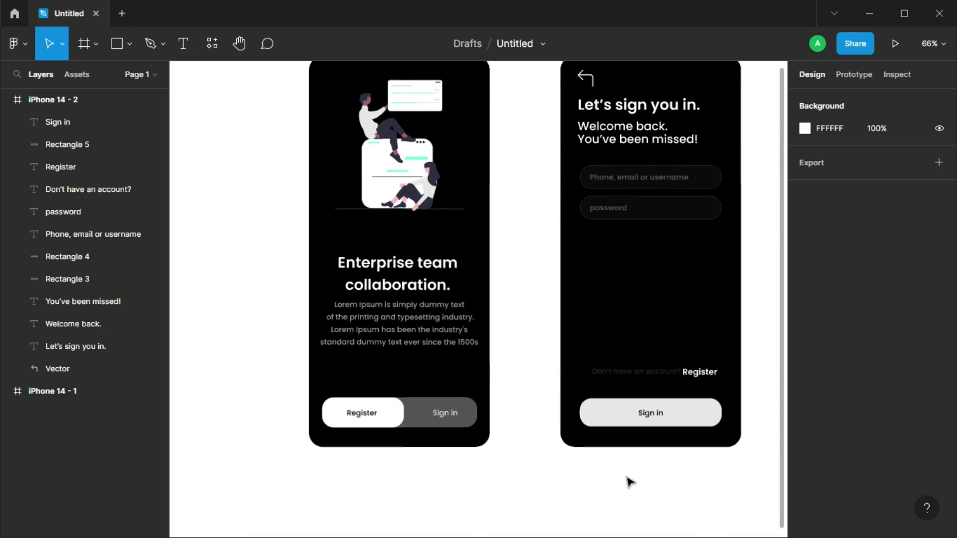
scroll(663, 532, "up", 2)
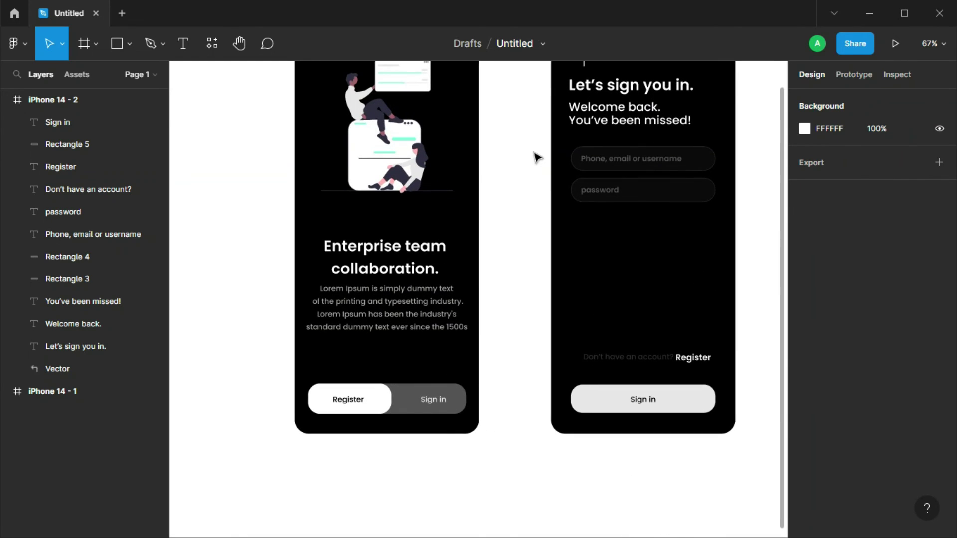
left_click(86, 237)
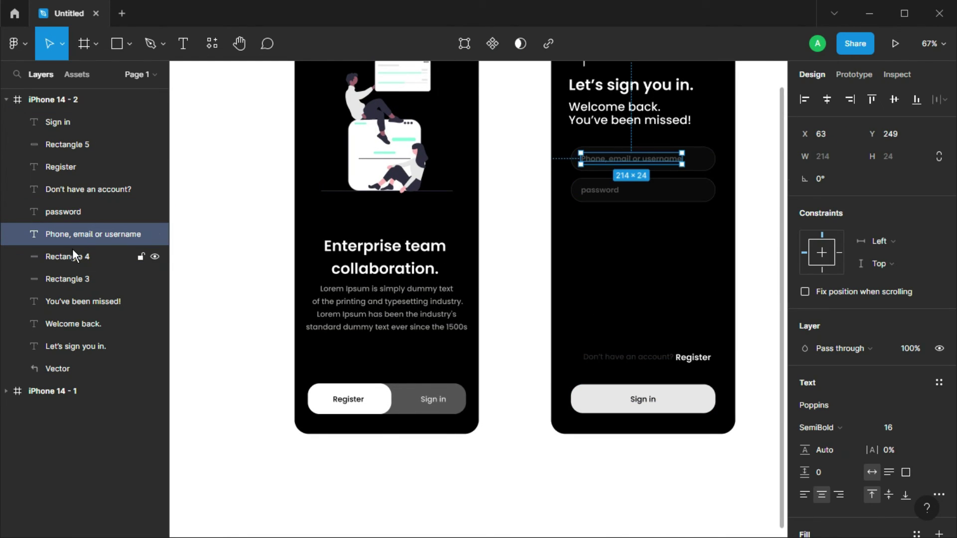
left_click(73, 256, "shift")
left_click(70, 279, "shift")
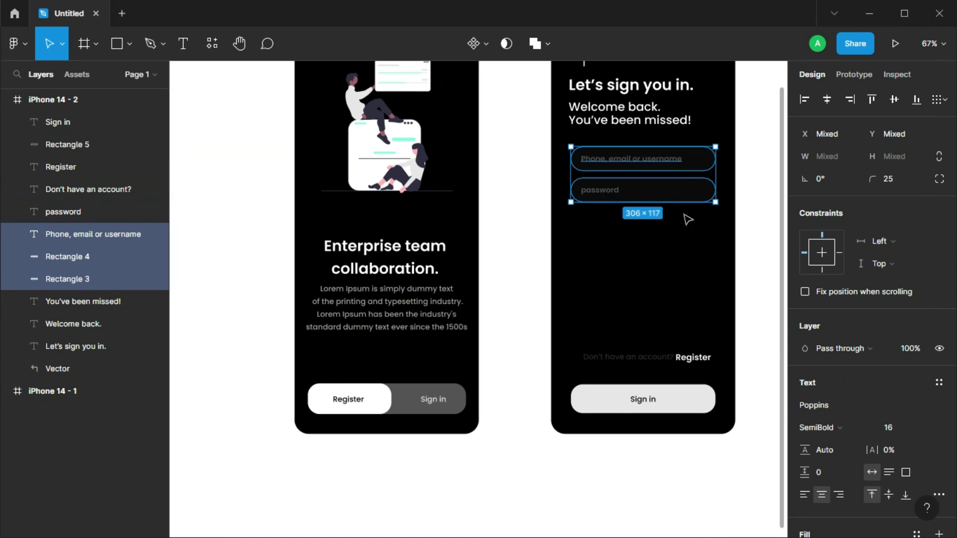
left_click(690, 178)
left_click(76, 211, "shift")
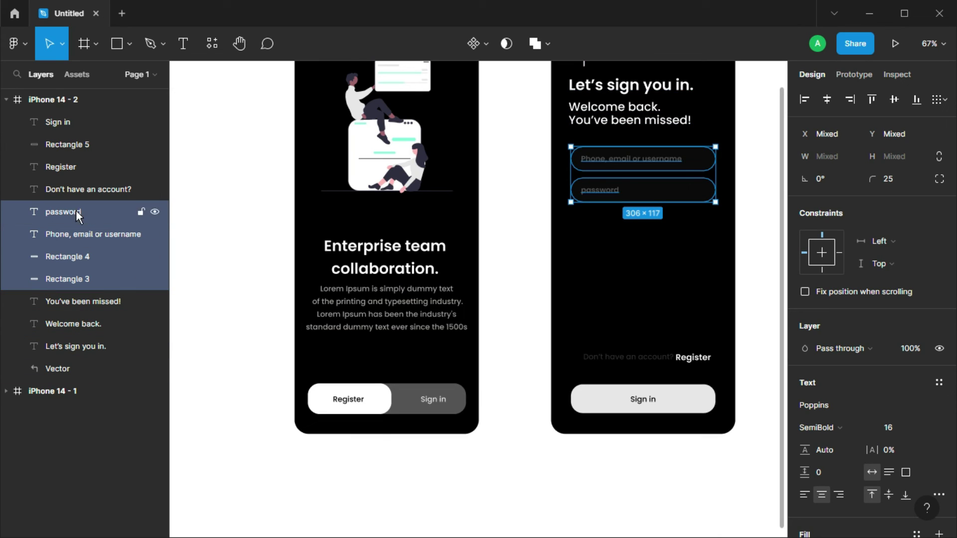
left_click_drag(679, 174, 679, 200)
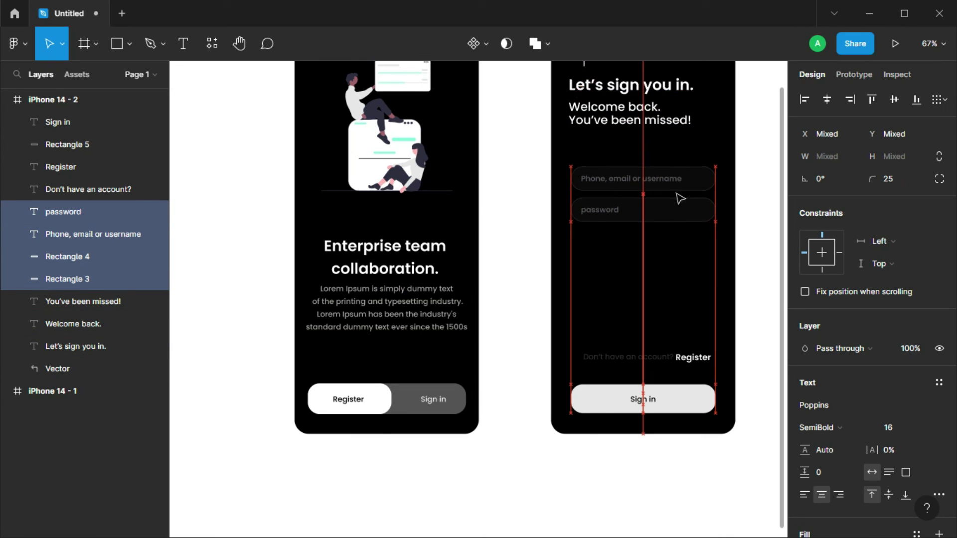
left_click(750, 144)
scroll(753, 144, "down", 2)
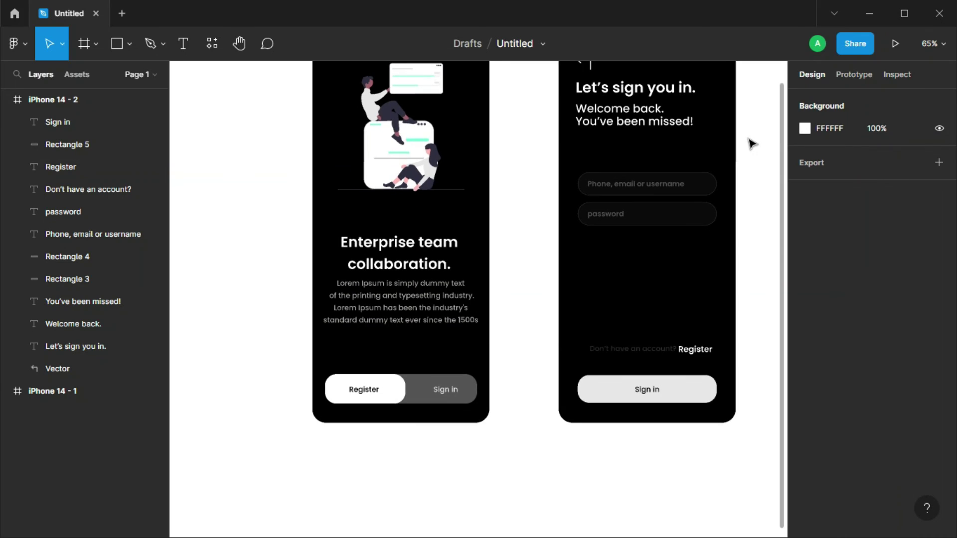
scroll(784, 293, "up", 3)
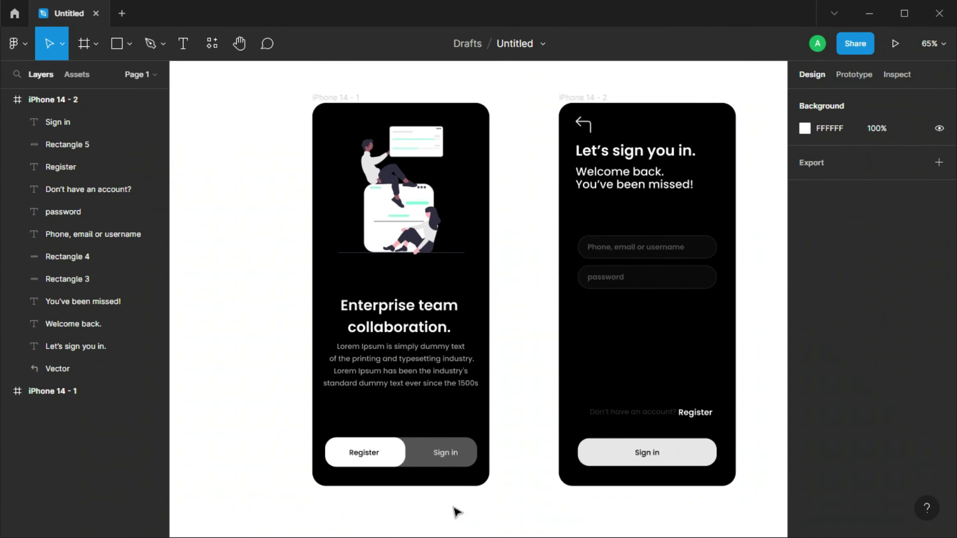
scroll(498, 531, "left", 1)
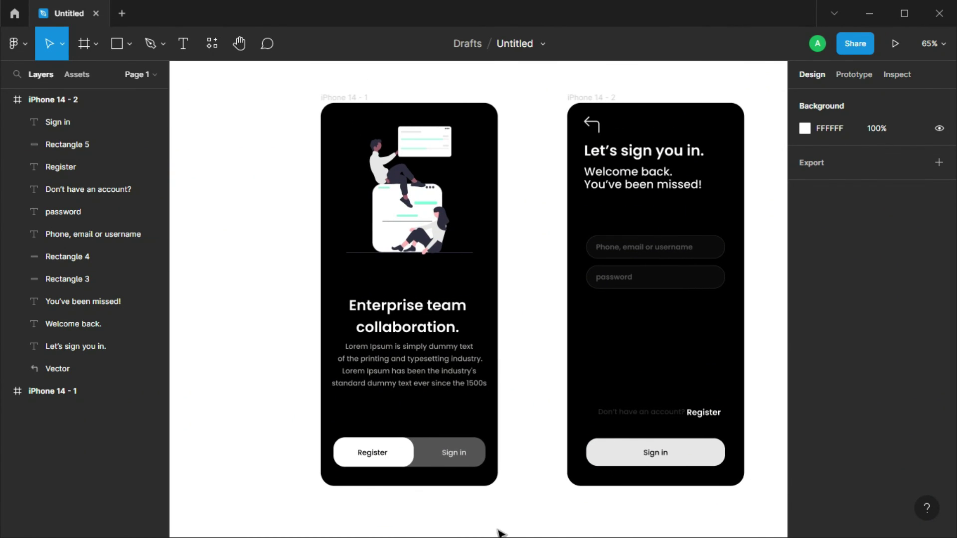
scroll(498, 531, "right", 2)
scroll(498, 531, "right", 10)
scroll(498, 531, "left", 12)
mouse_move(407, 532)
left_mouse_down()
mouse_move(430, 531)
mouse_move(433, 424)
left_mouse_up()
left_click_drag(783, 267, 786, 164)
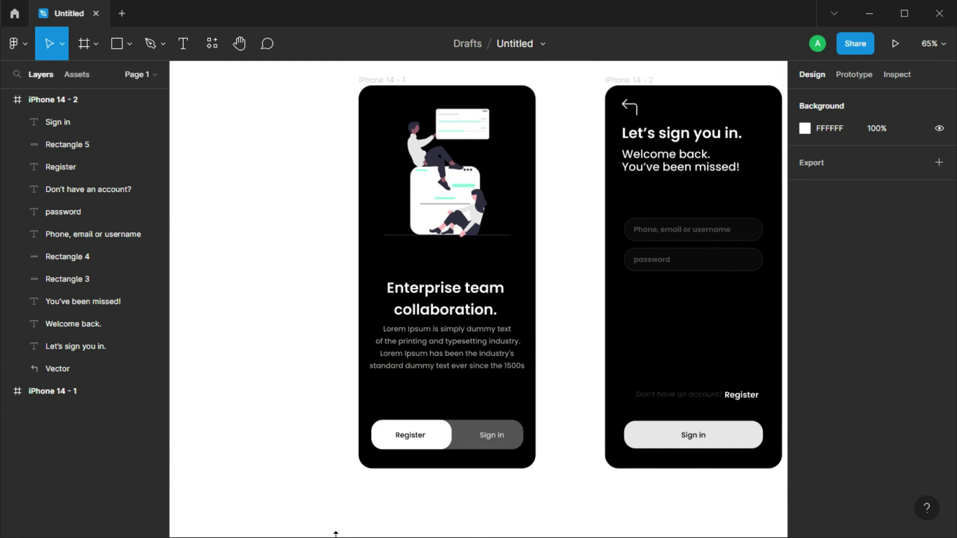
scroll(383, 503, "right", 5)
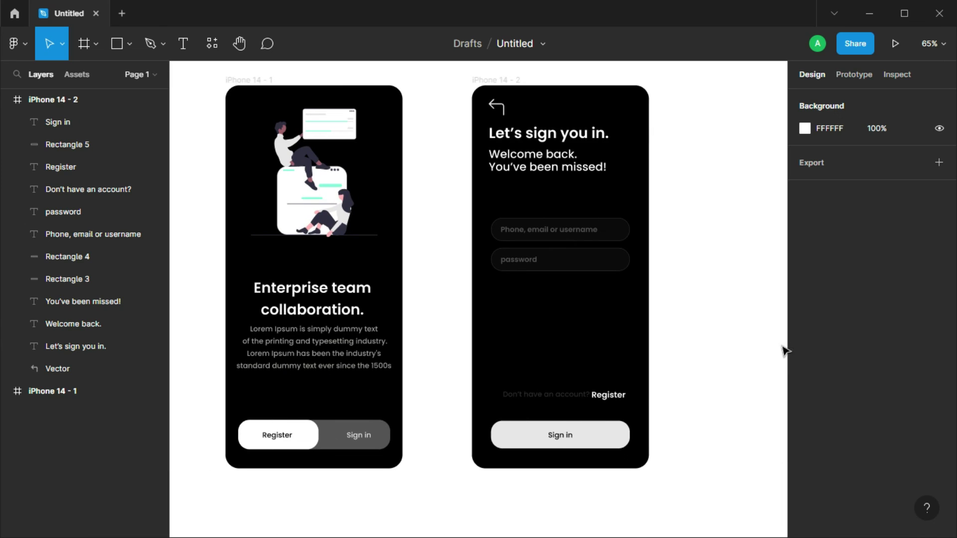